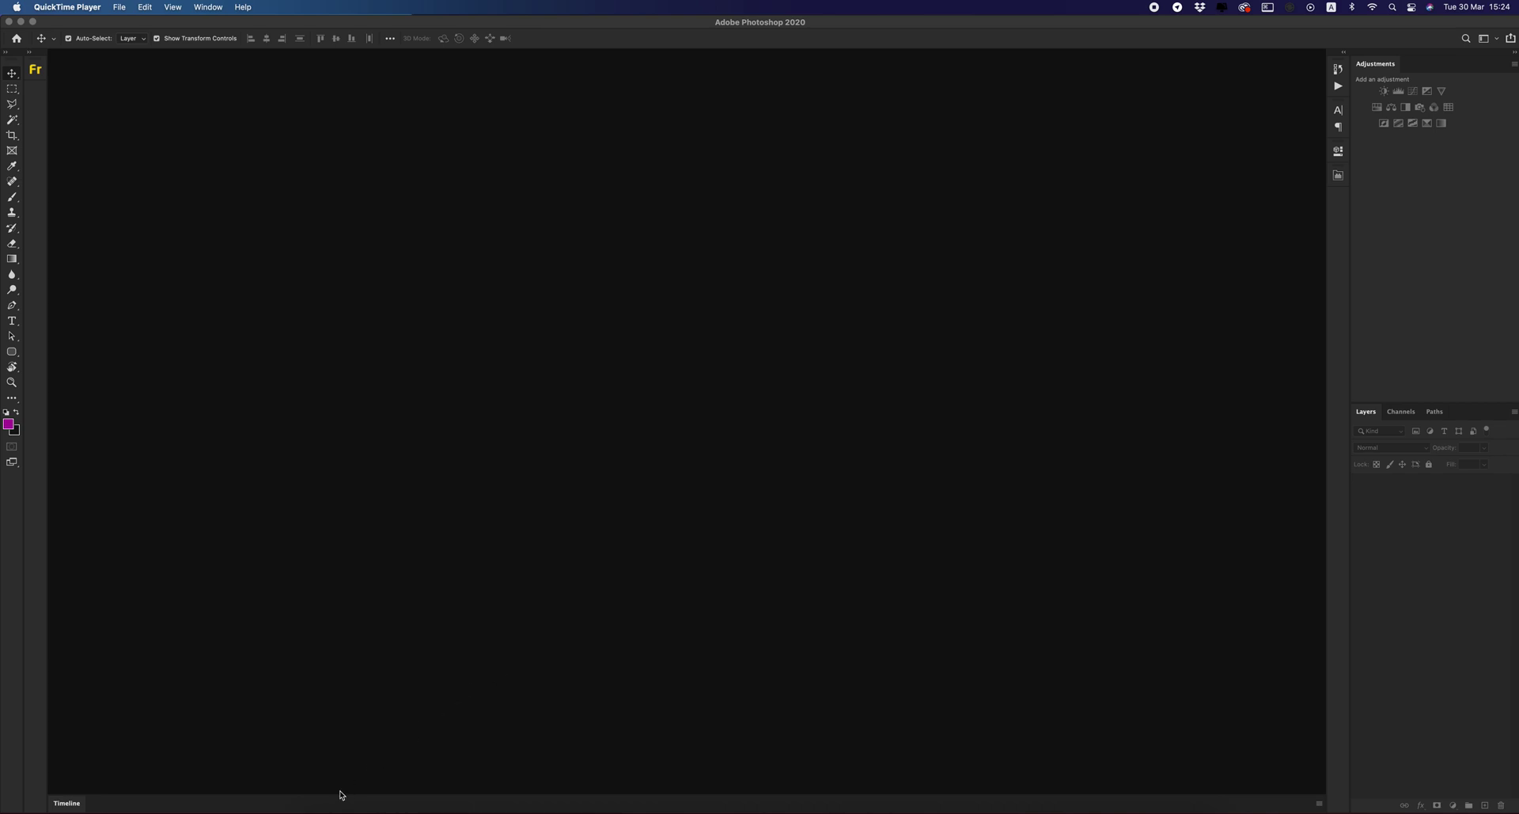
Bring up the Finder window showing the v.1.1 folder of Vigormotion files.
click(319, 809)
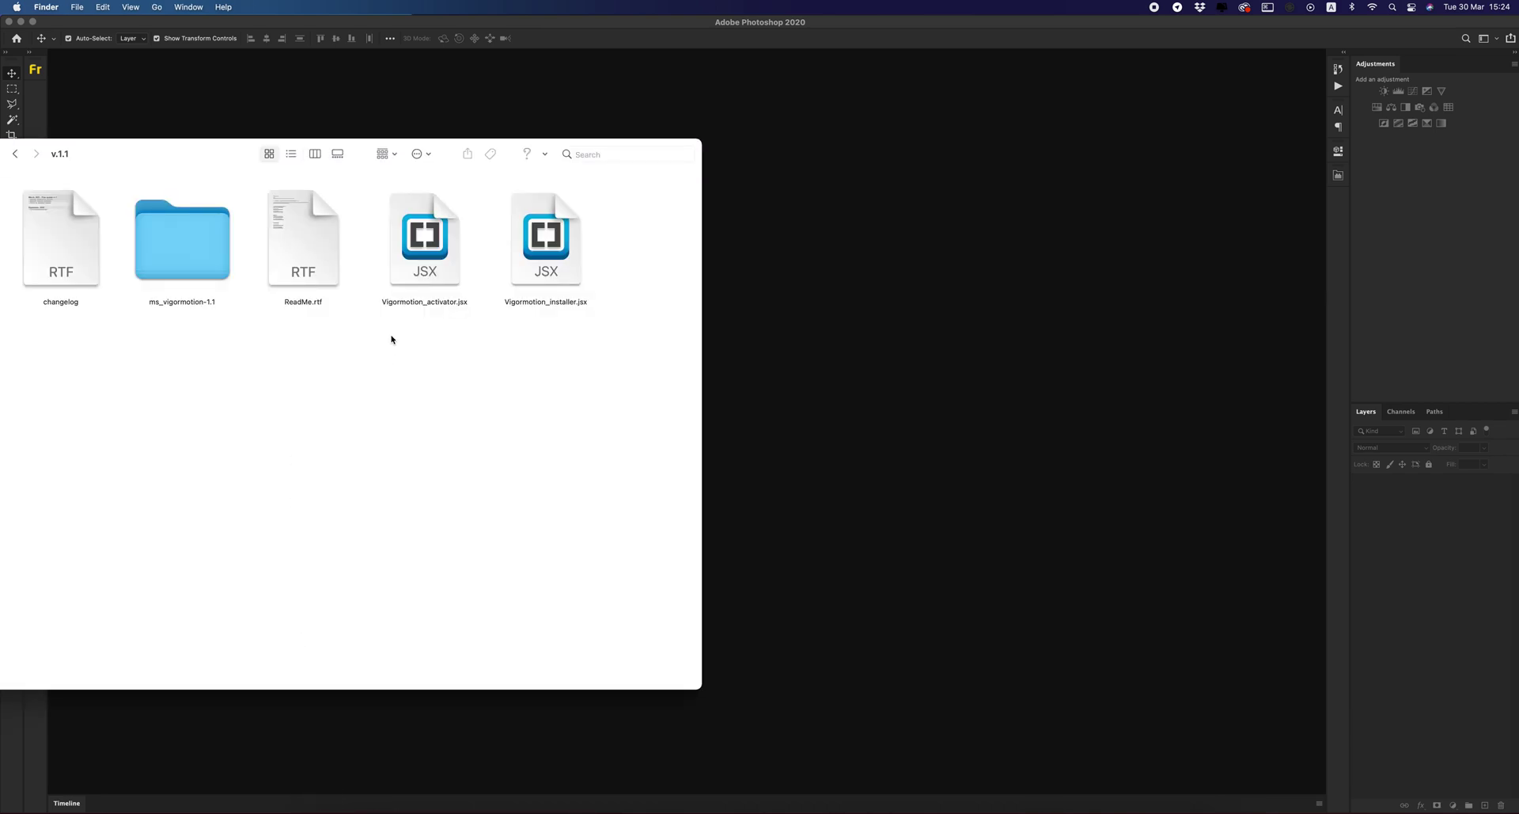
Drop Vigormotion_installer.jsx from the v.1.1 folder onto the Photoshop window.
drag(351, 348, 465, 343)
click(556, 284)
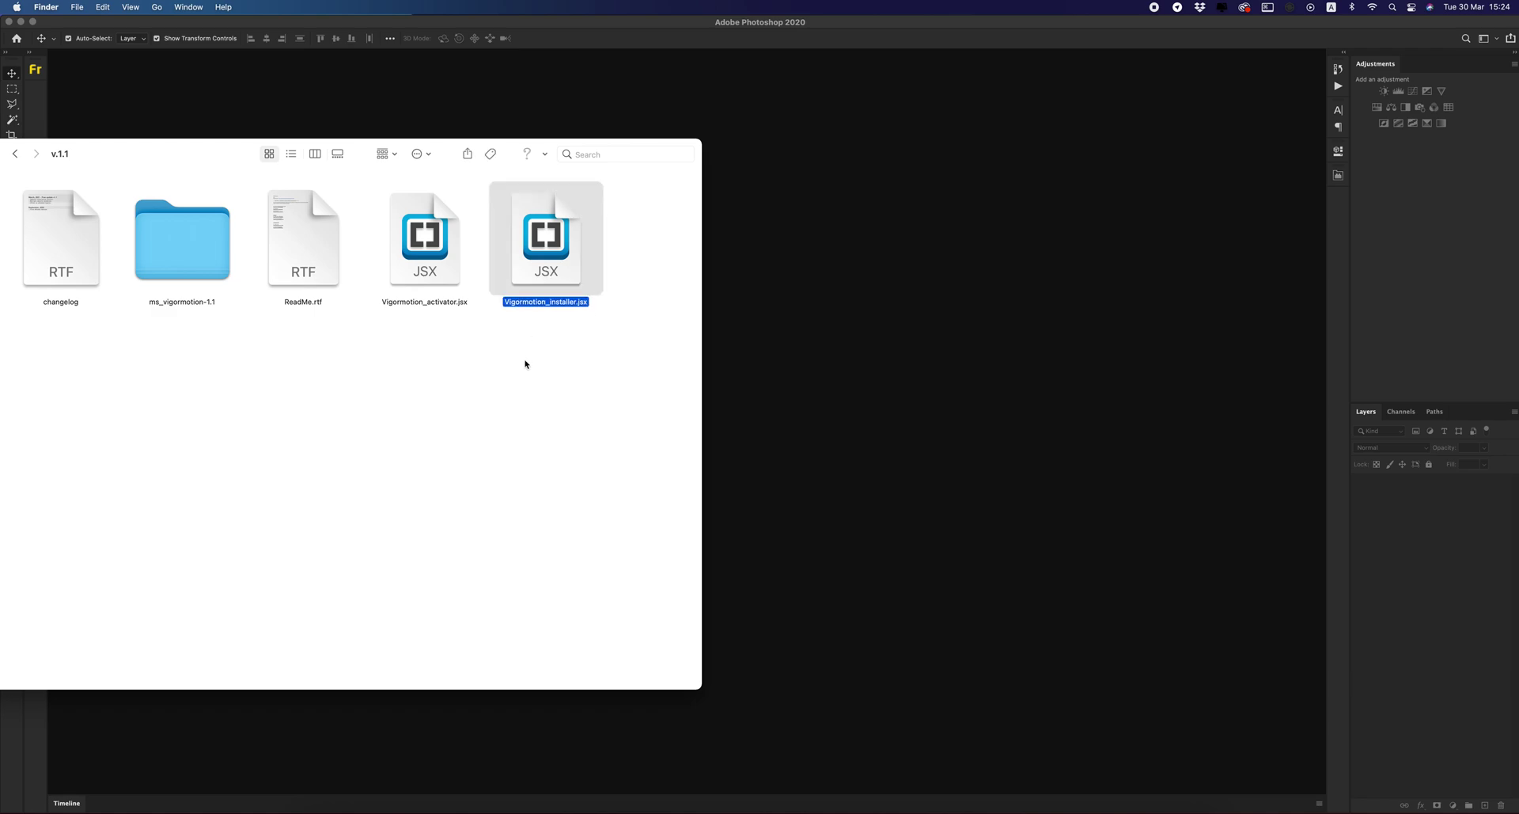
drag(546, 261, 861, 250)
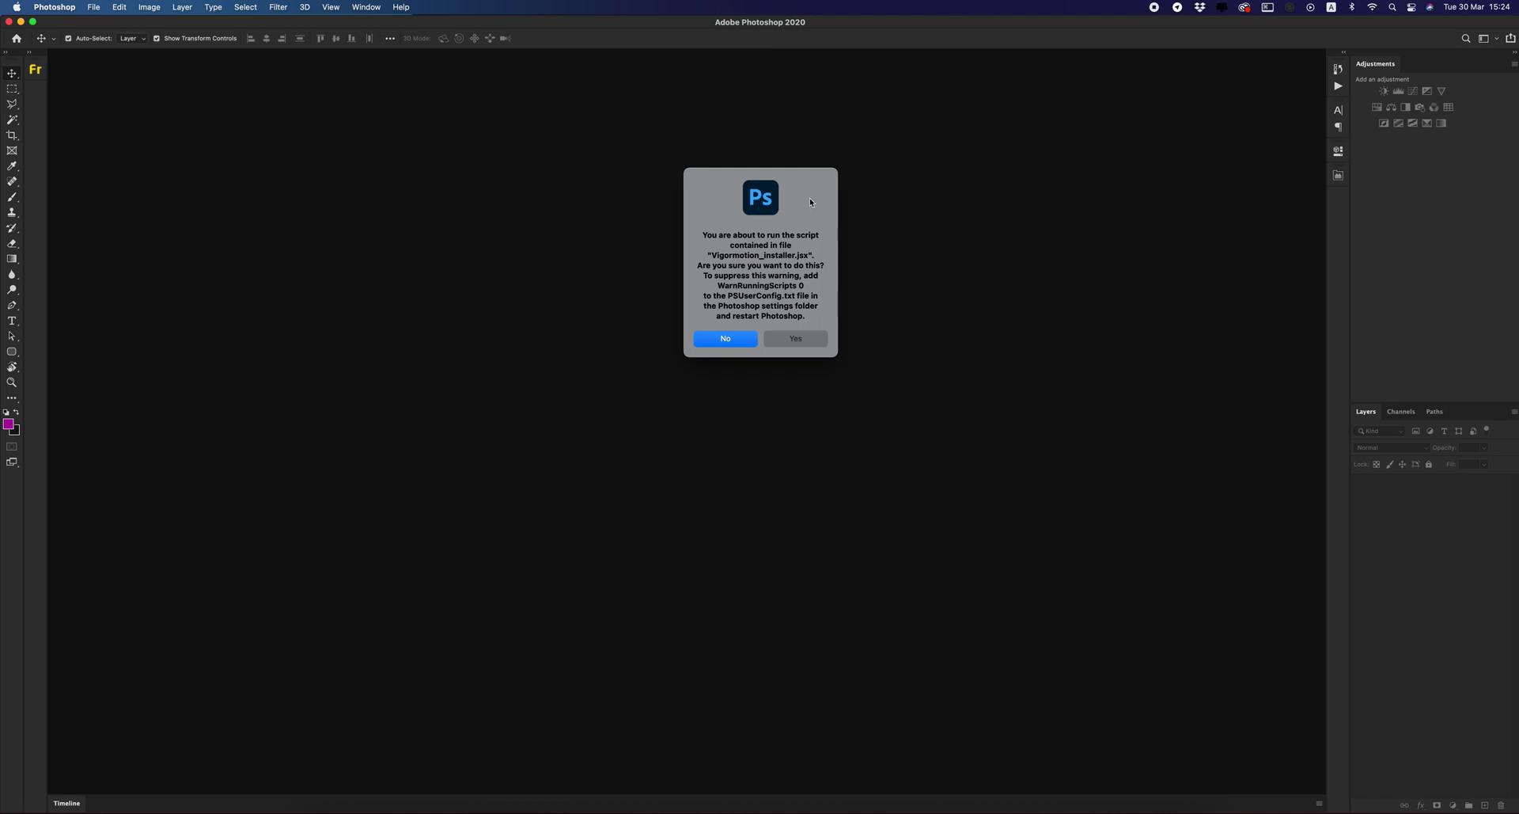
Run the installer script and dismiss the Vigormotion v1.1 installed-successfully message.
click(784, 338)
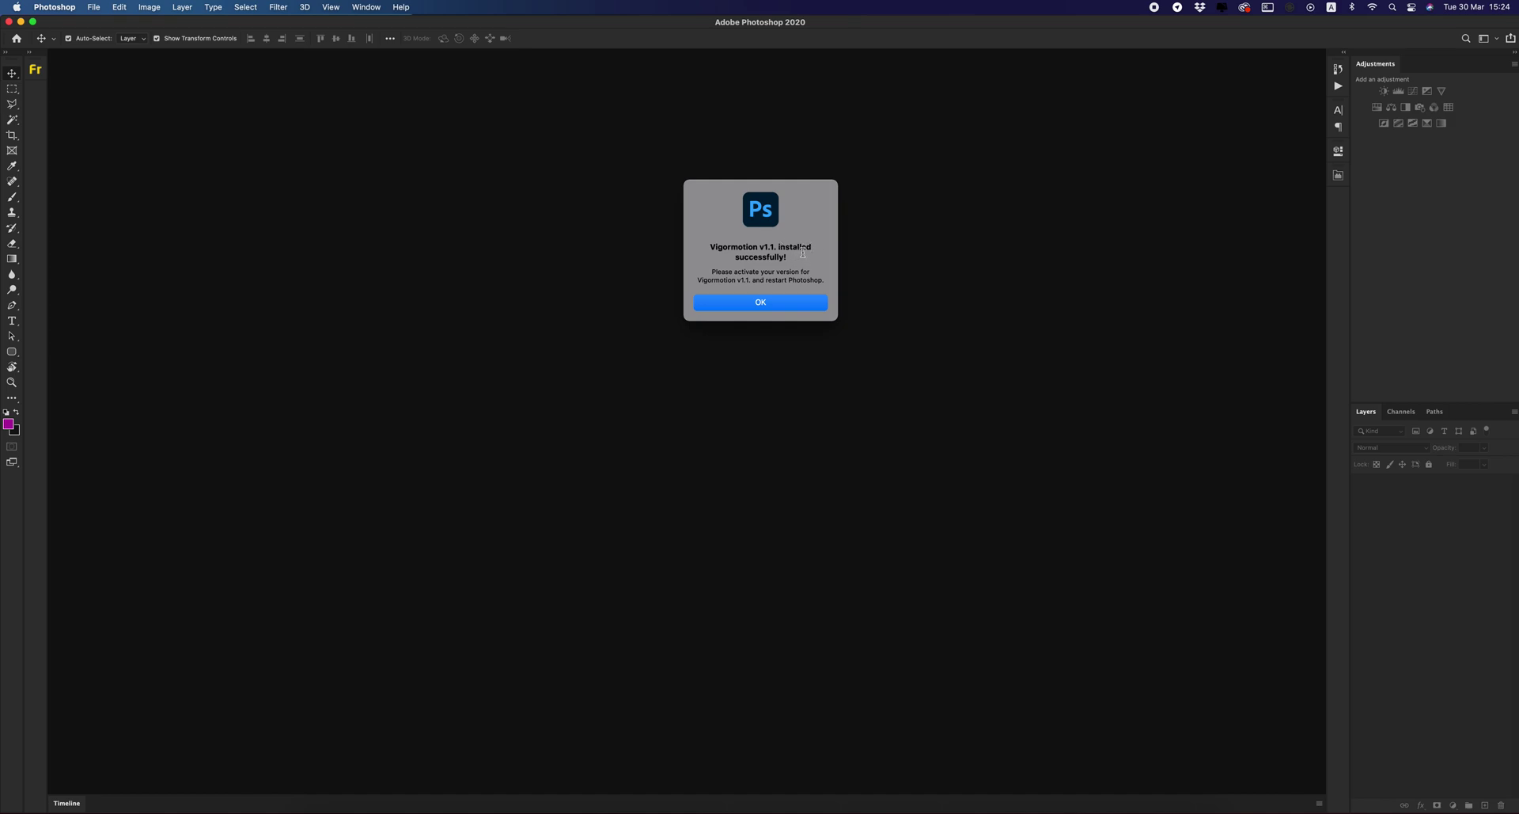
click(764, 305)
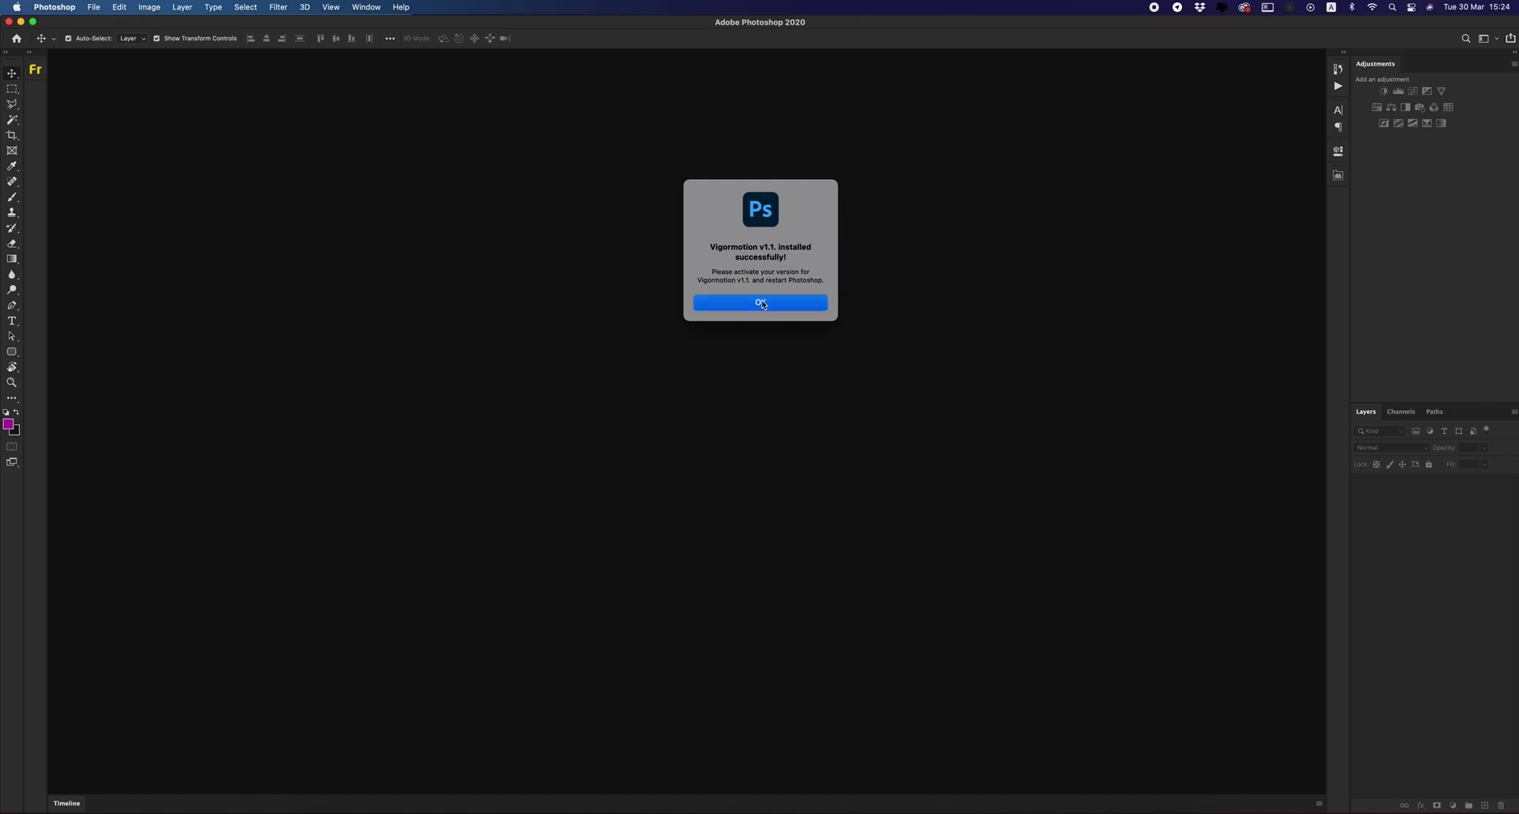
Check the Window > Extensions list, then quit and relaunch Photoshop.
click(372, 8)
mouse_move(382, 63)
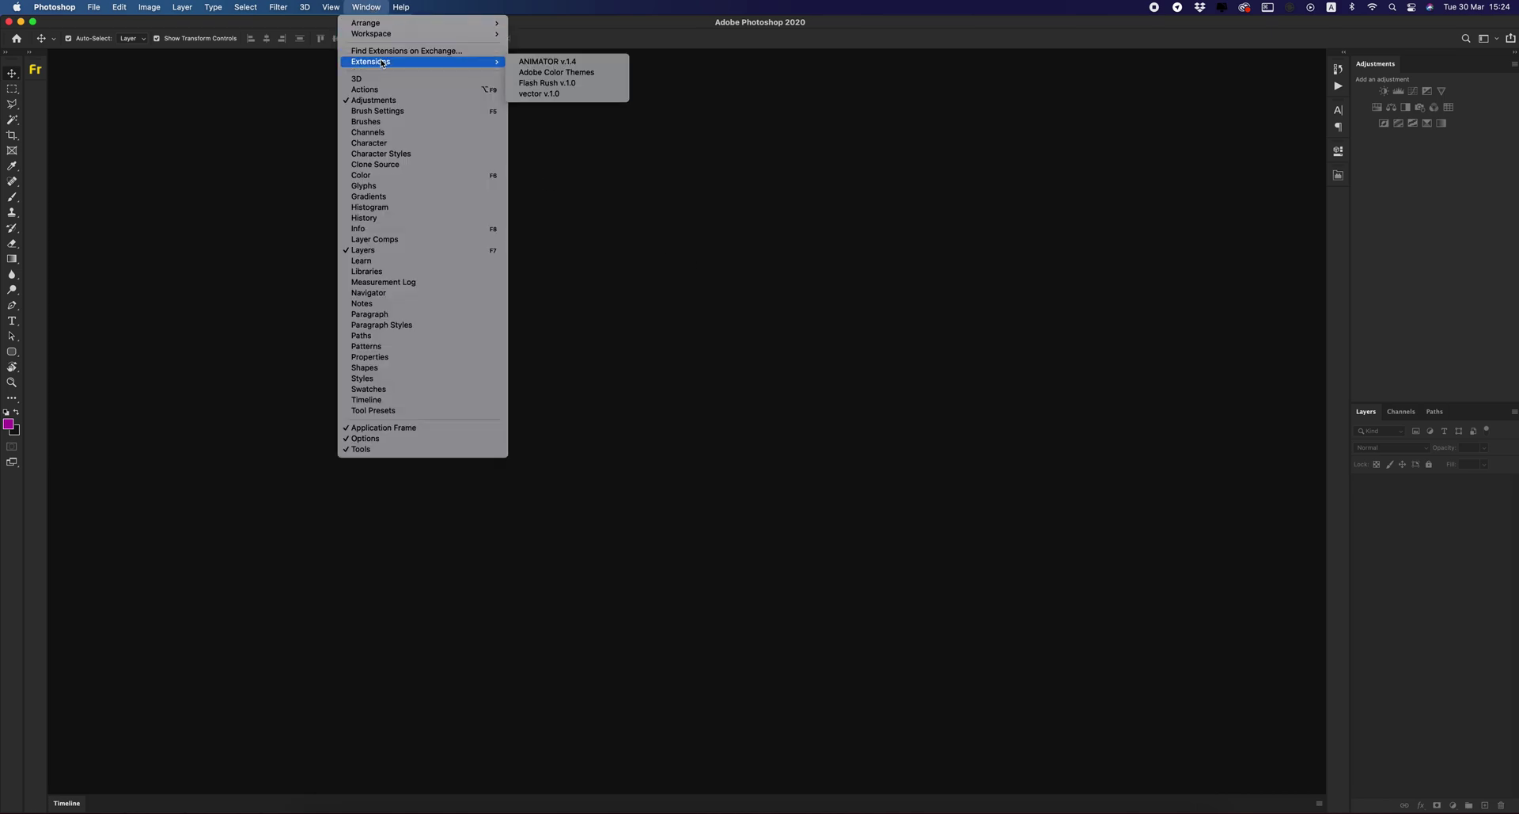
click(574, 126)
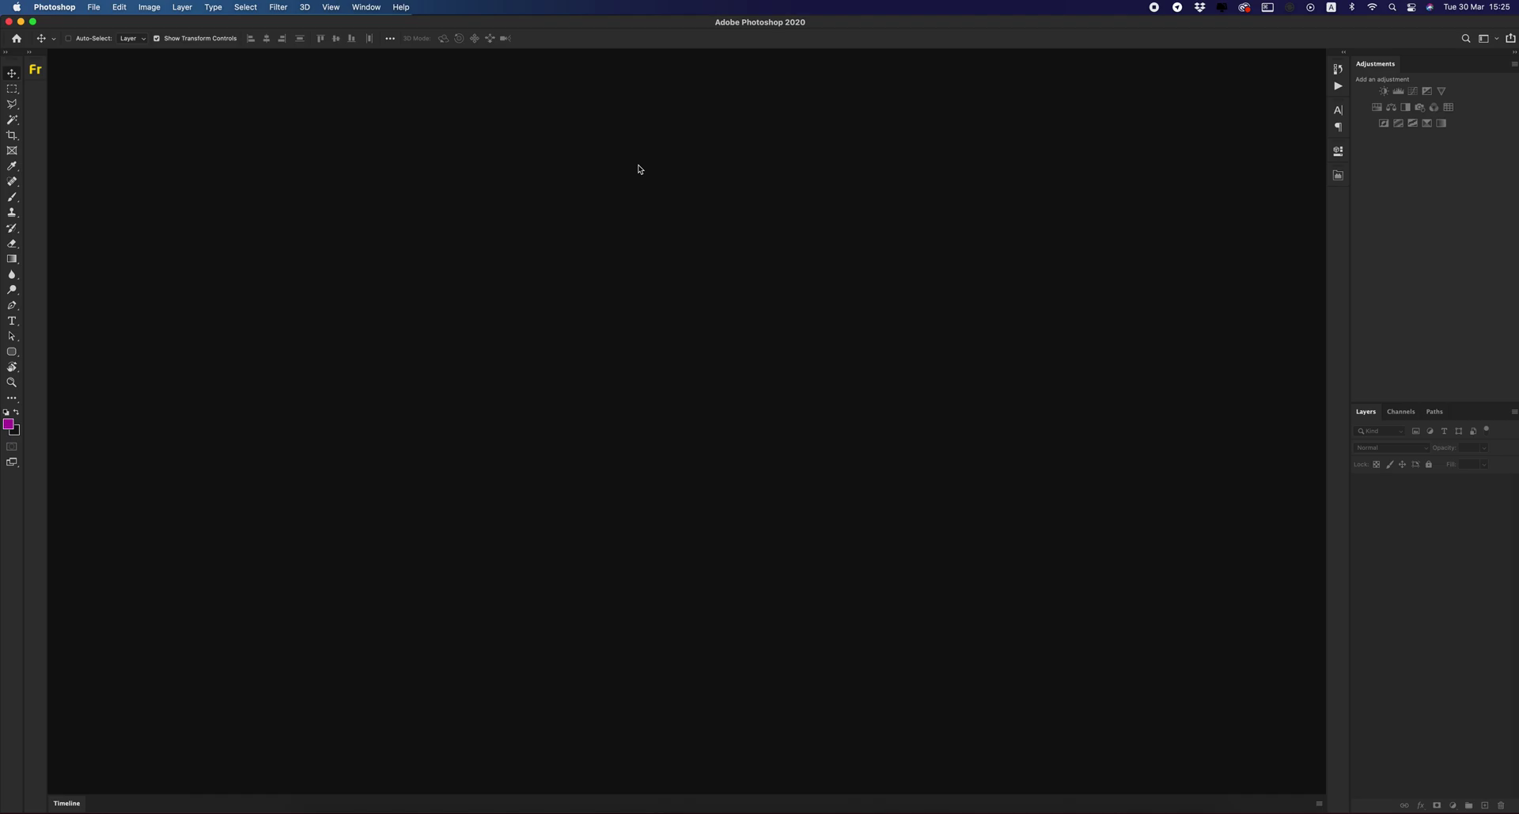
key(super+h)
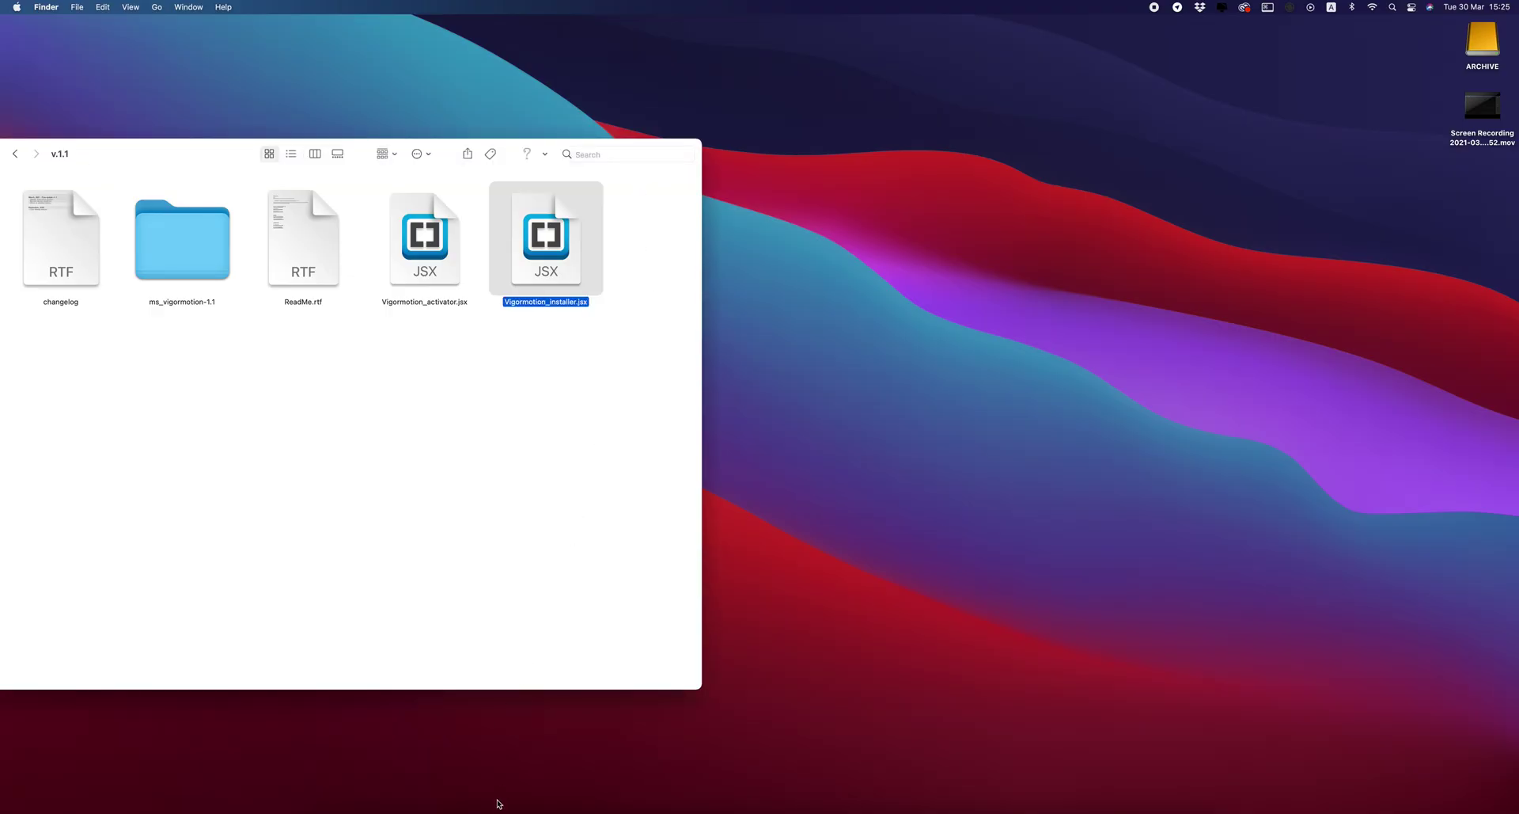
double_click(583, 299)
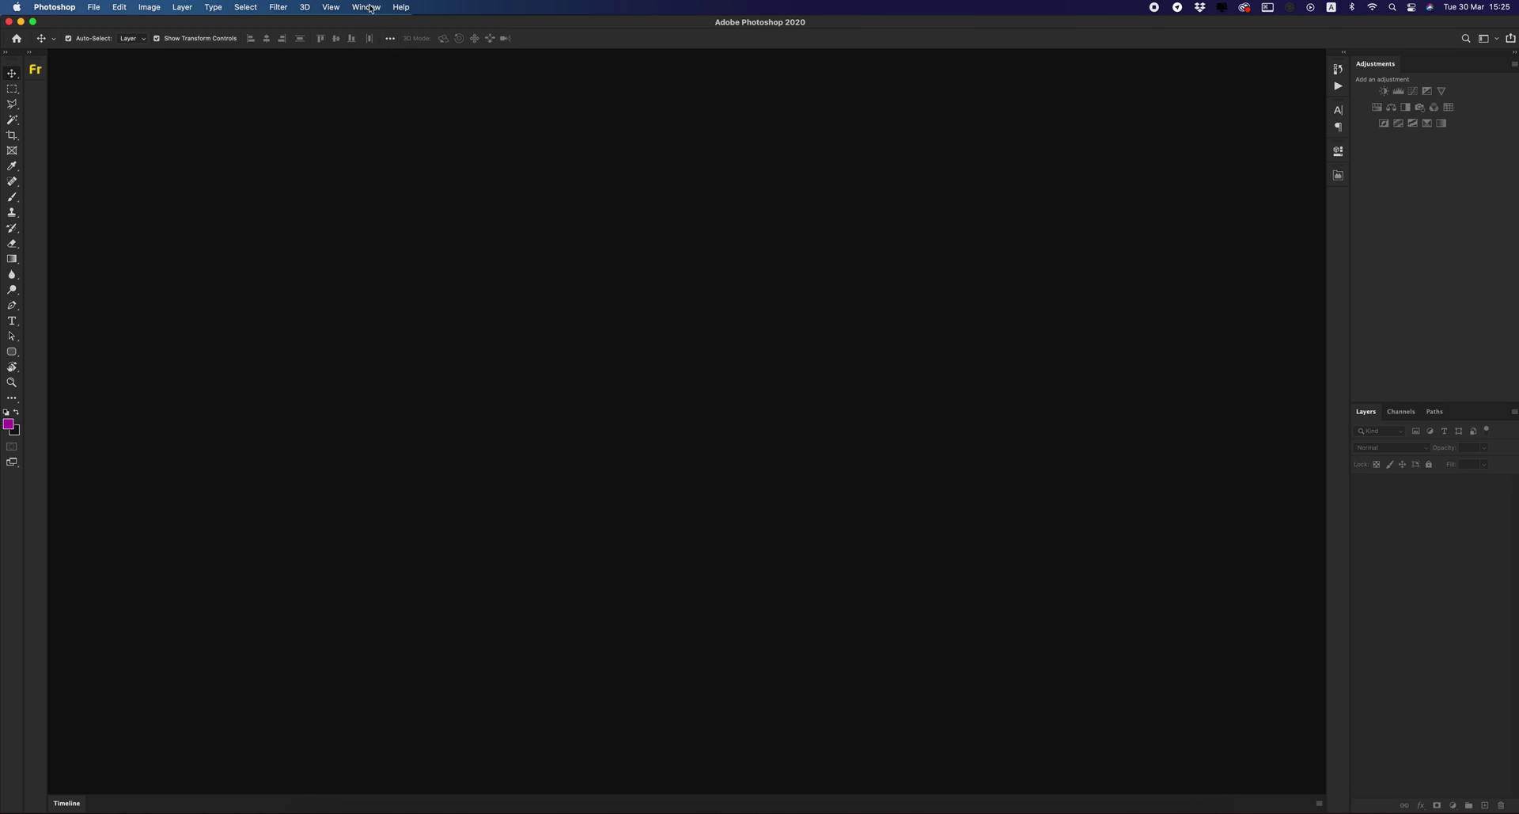
Recheck the Extensions list and bring the Vigormotion v.1.1 Finder folder back in front.
click(368, 8)
mouse_move(400, 63)
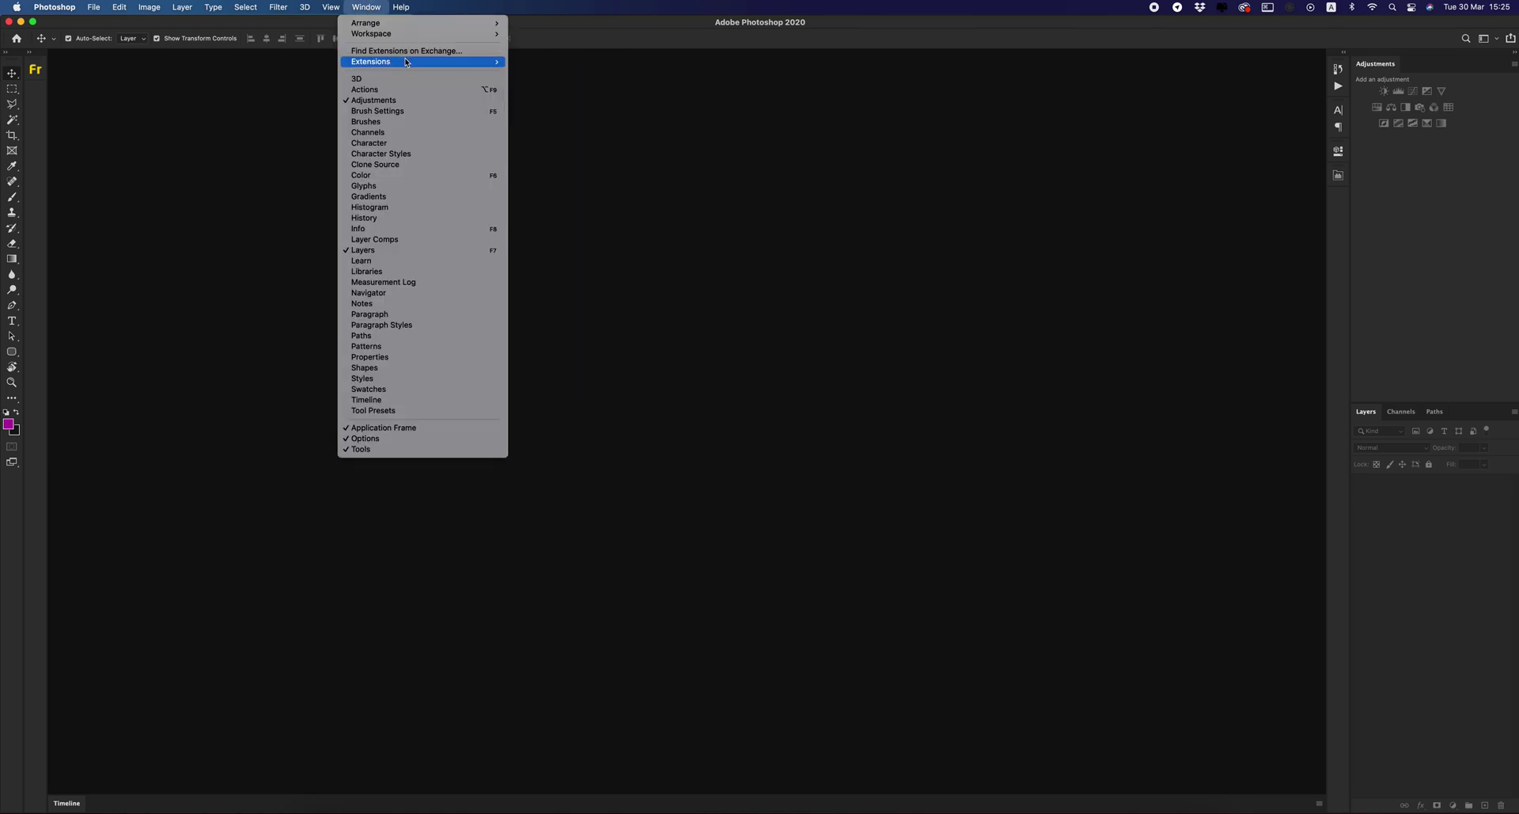
click(525, 540)
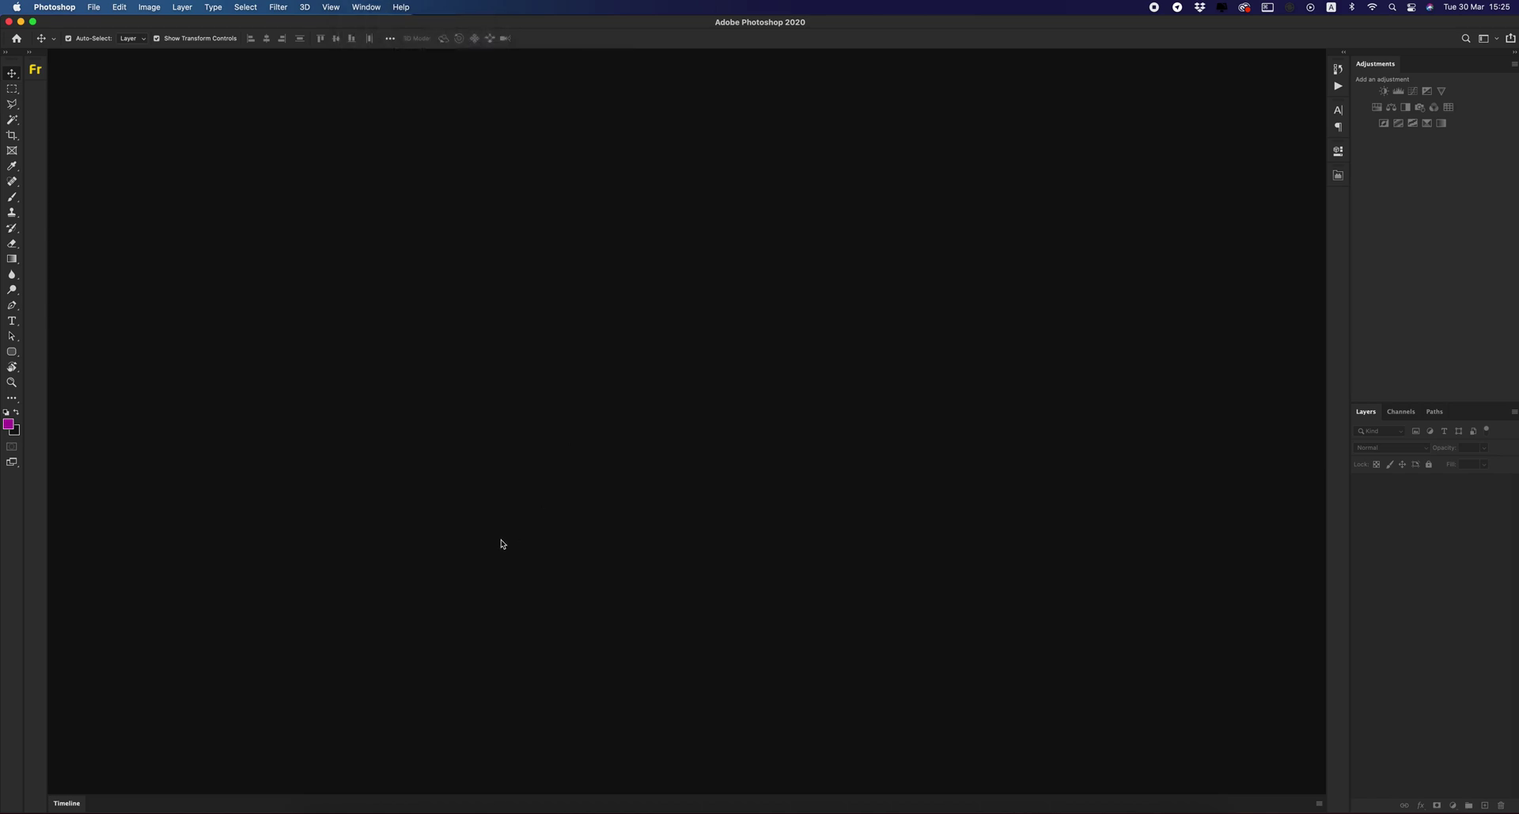
click(317, 806)
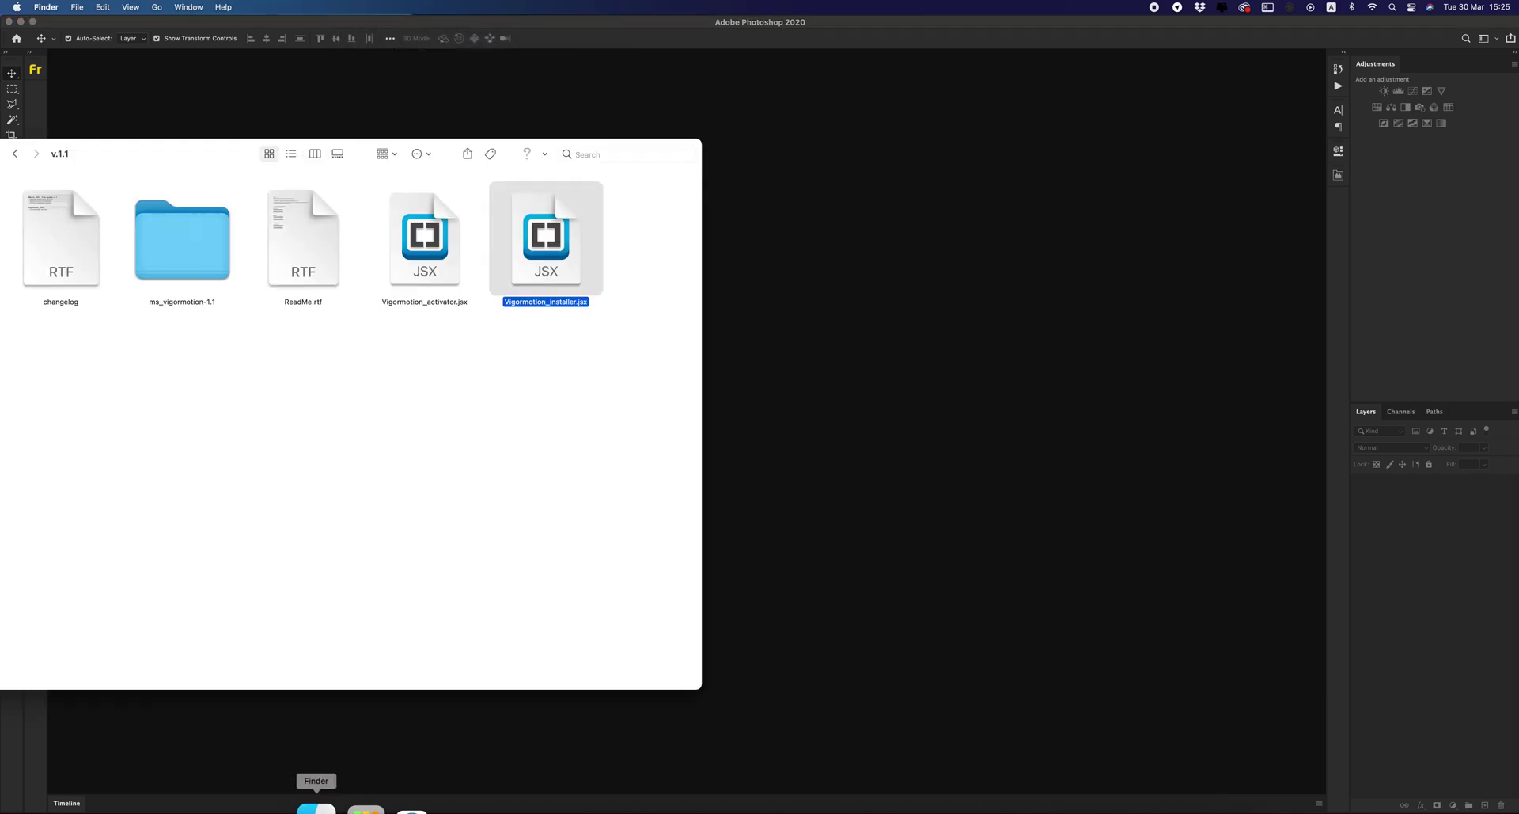
Run Vigormotion_activator.jsx in Photoshop to bring up the License Verification dialog.
click(438, 271)
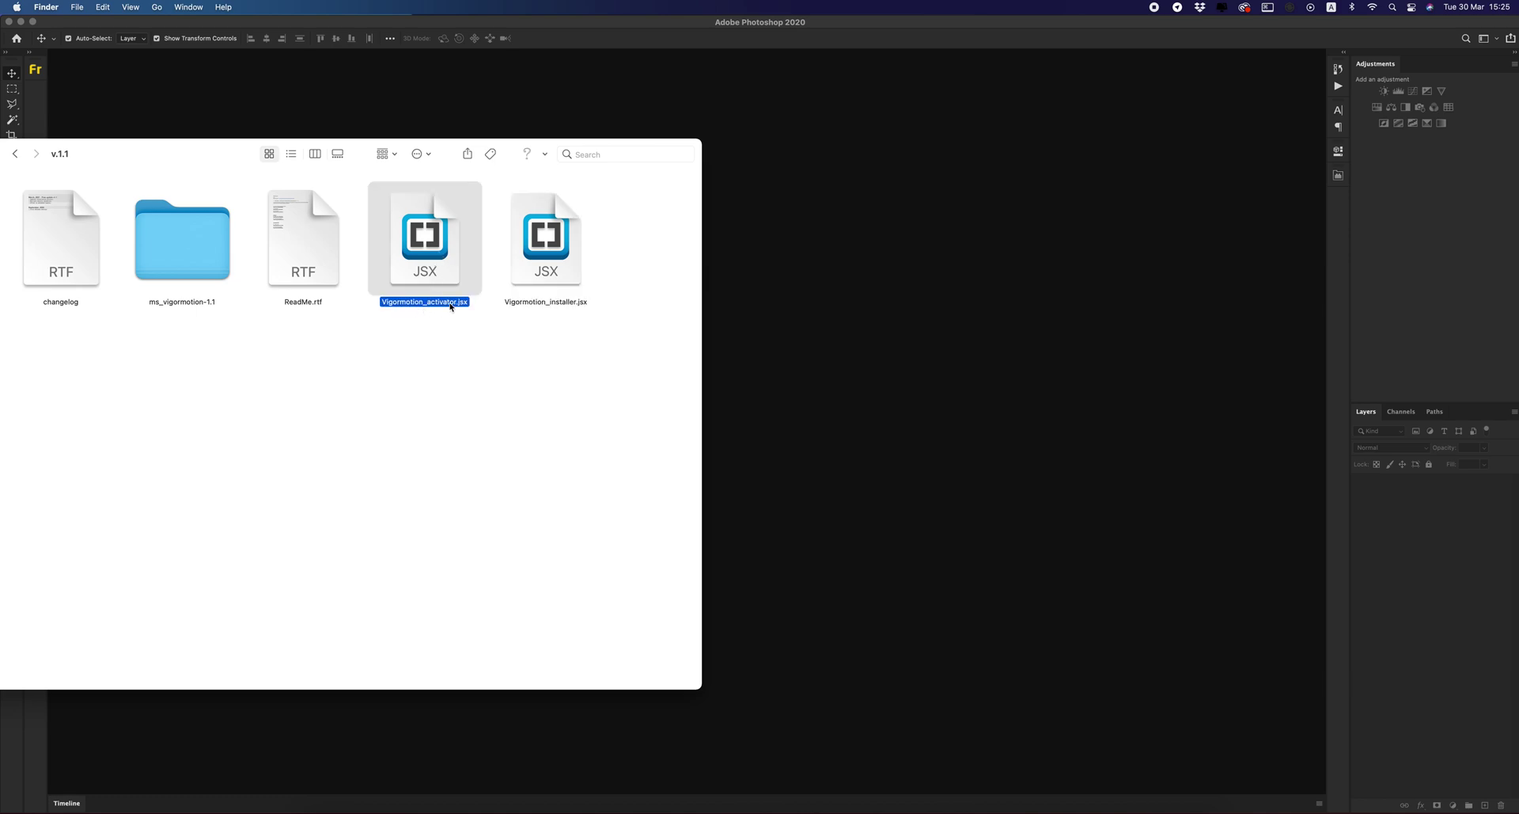
drag(430, 298, 859, 272)
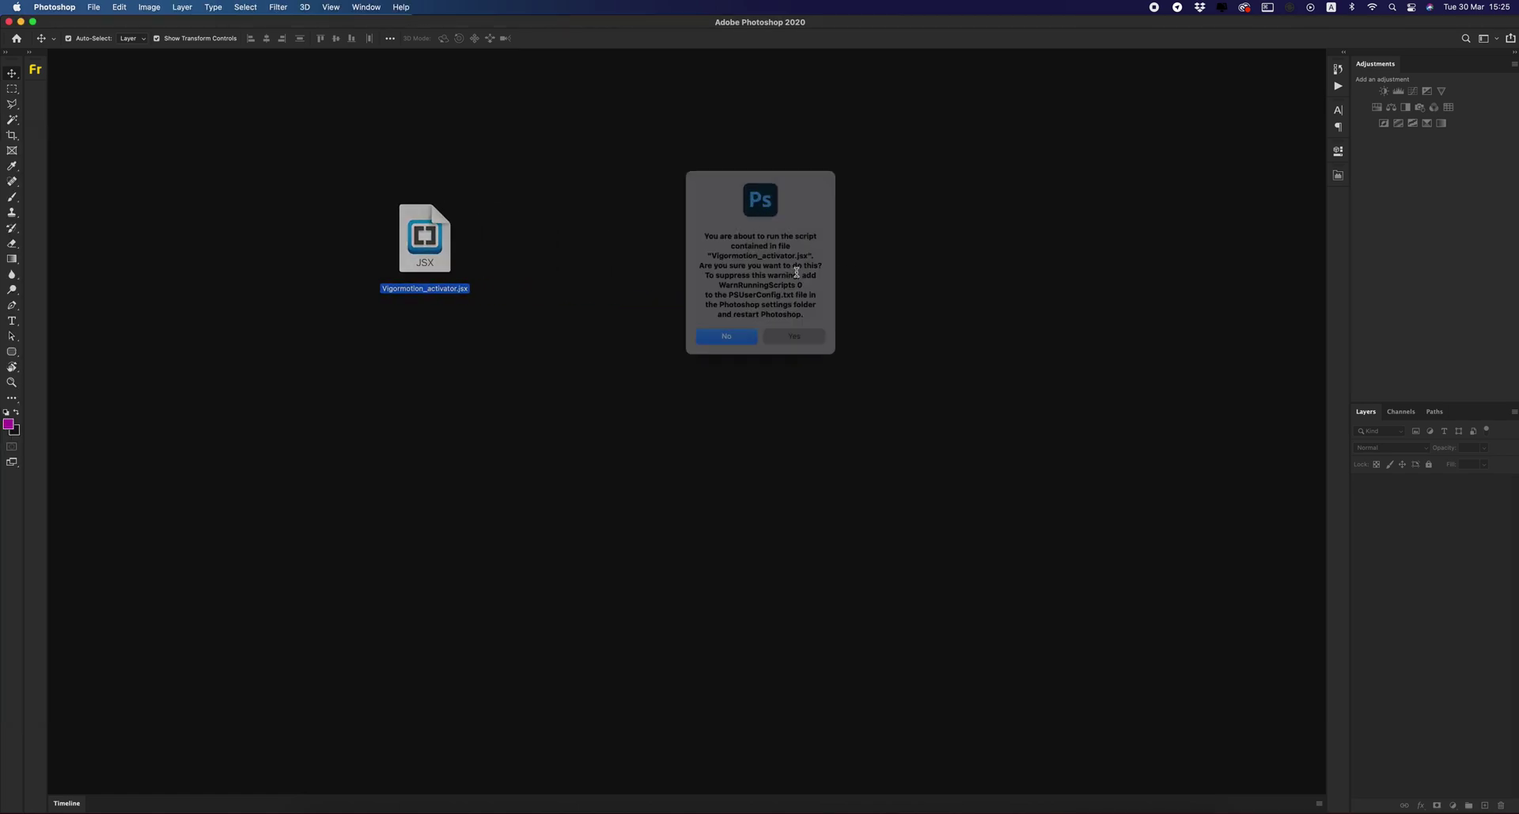
click(795, 338)
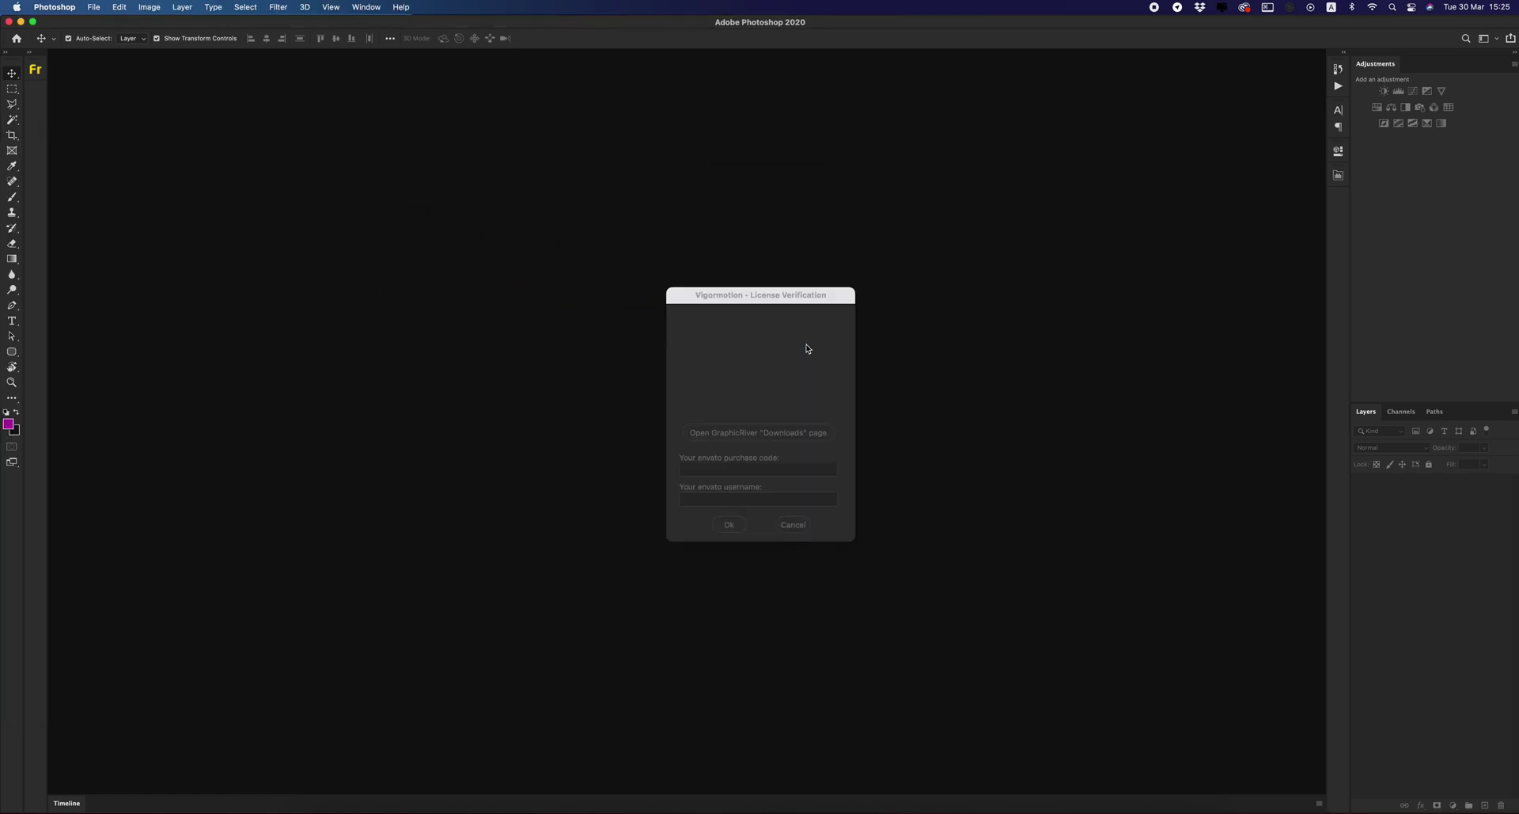
drag(762, 296, 750, 253)
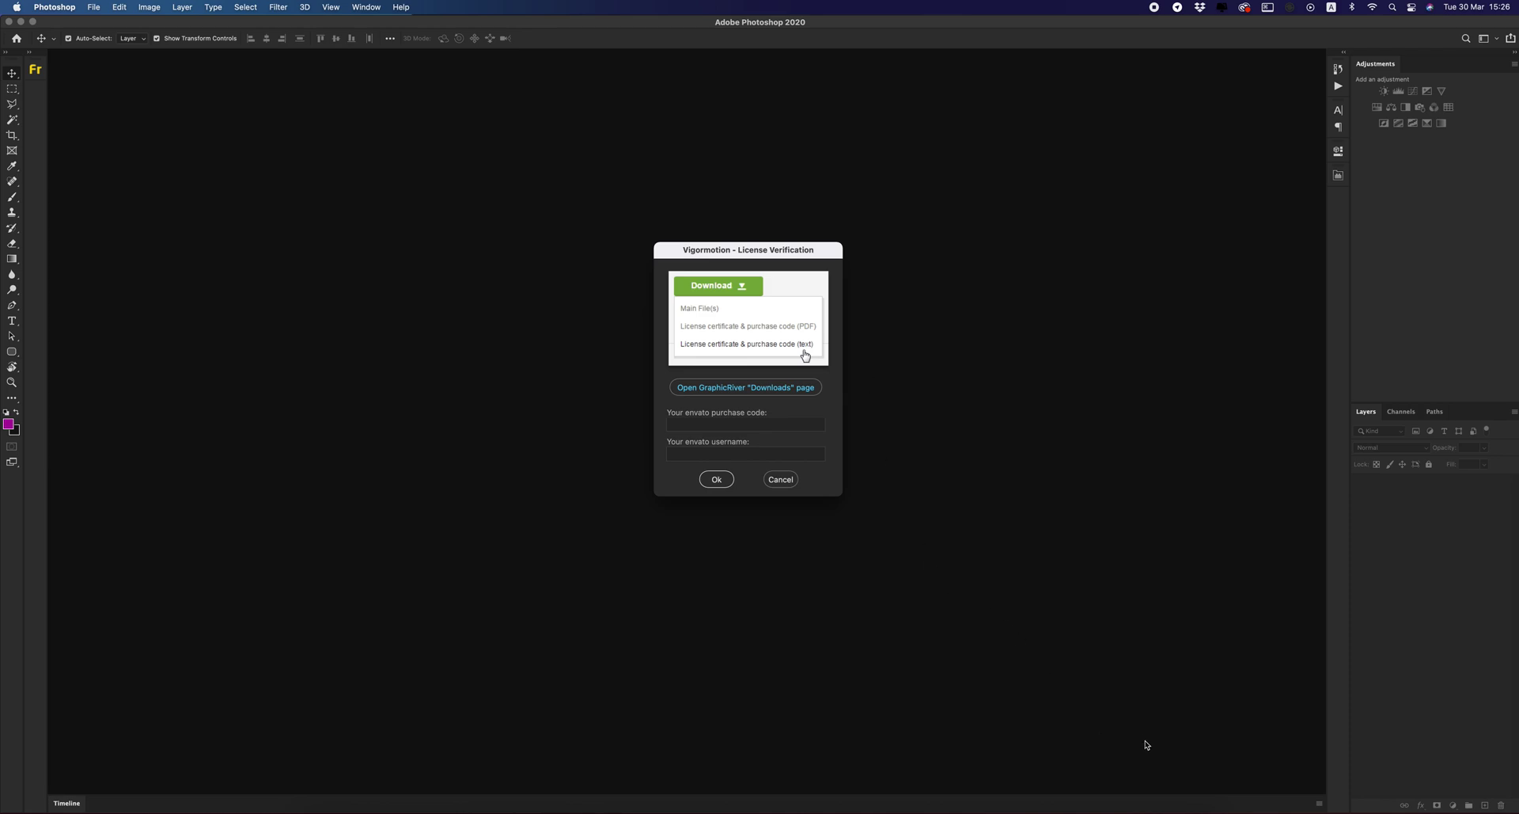
Open the license certificate text file in TextEdit and select the item purchase code.
click(1170, 807)
click(626, 300)
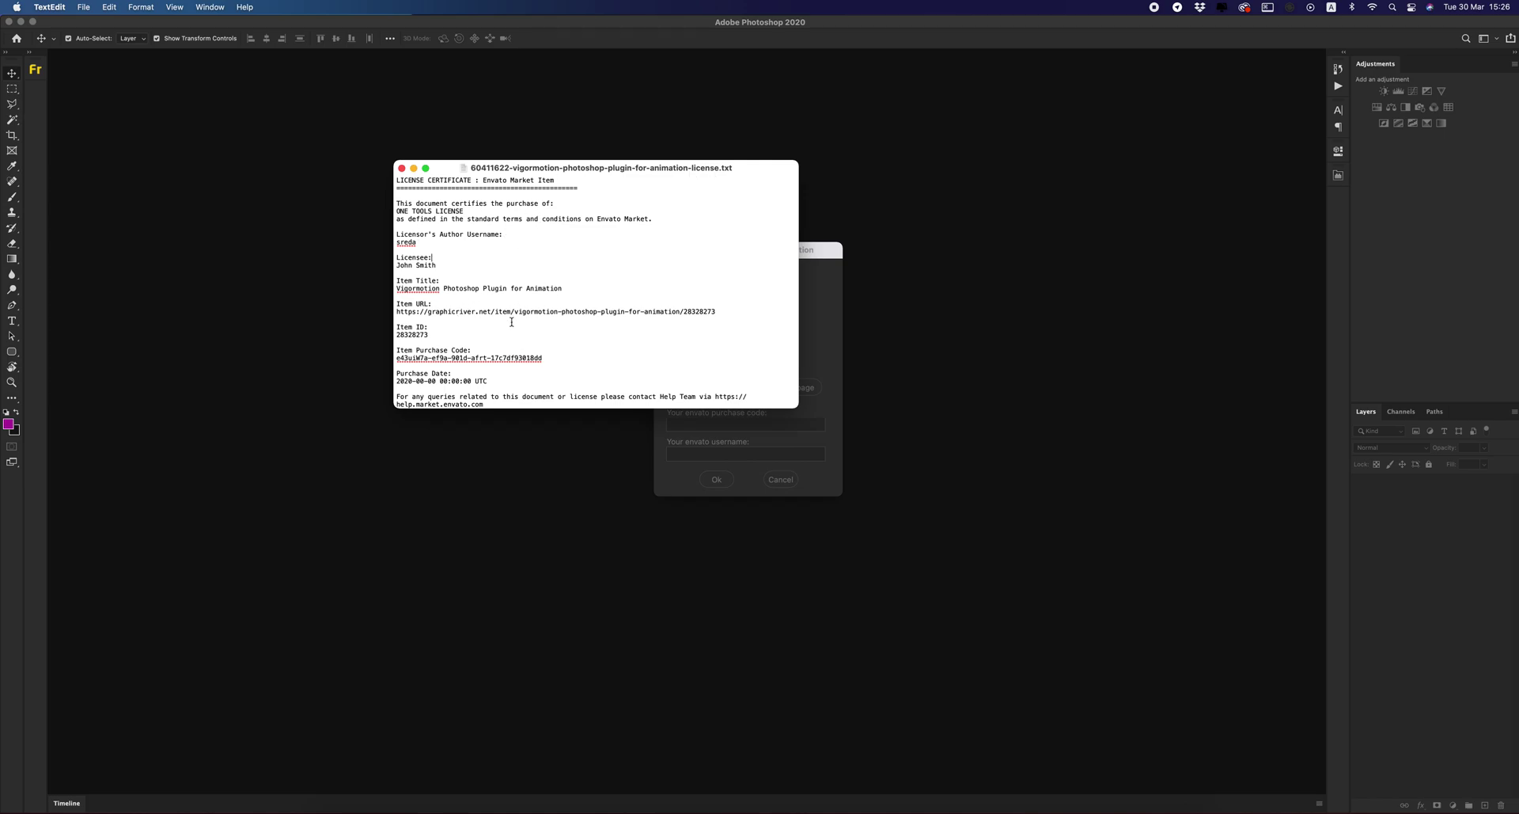
drag(543, 358, 397, 359)
key(super+c)
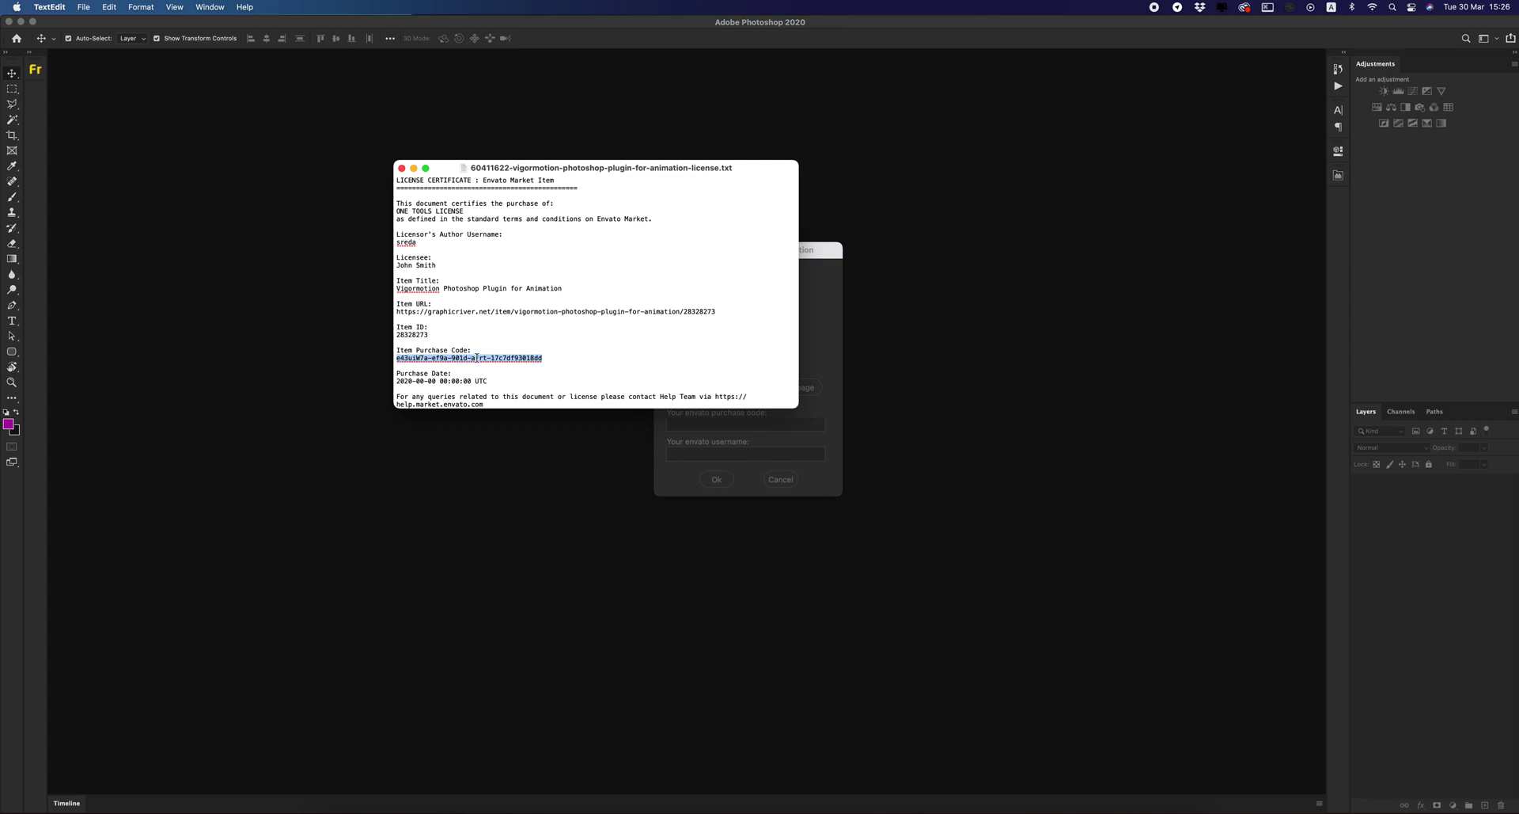
Paste the purchase code, enter the Envato username, and confirm Vigormotion activation.
click(820, 378)
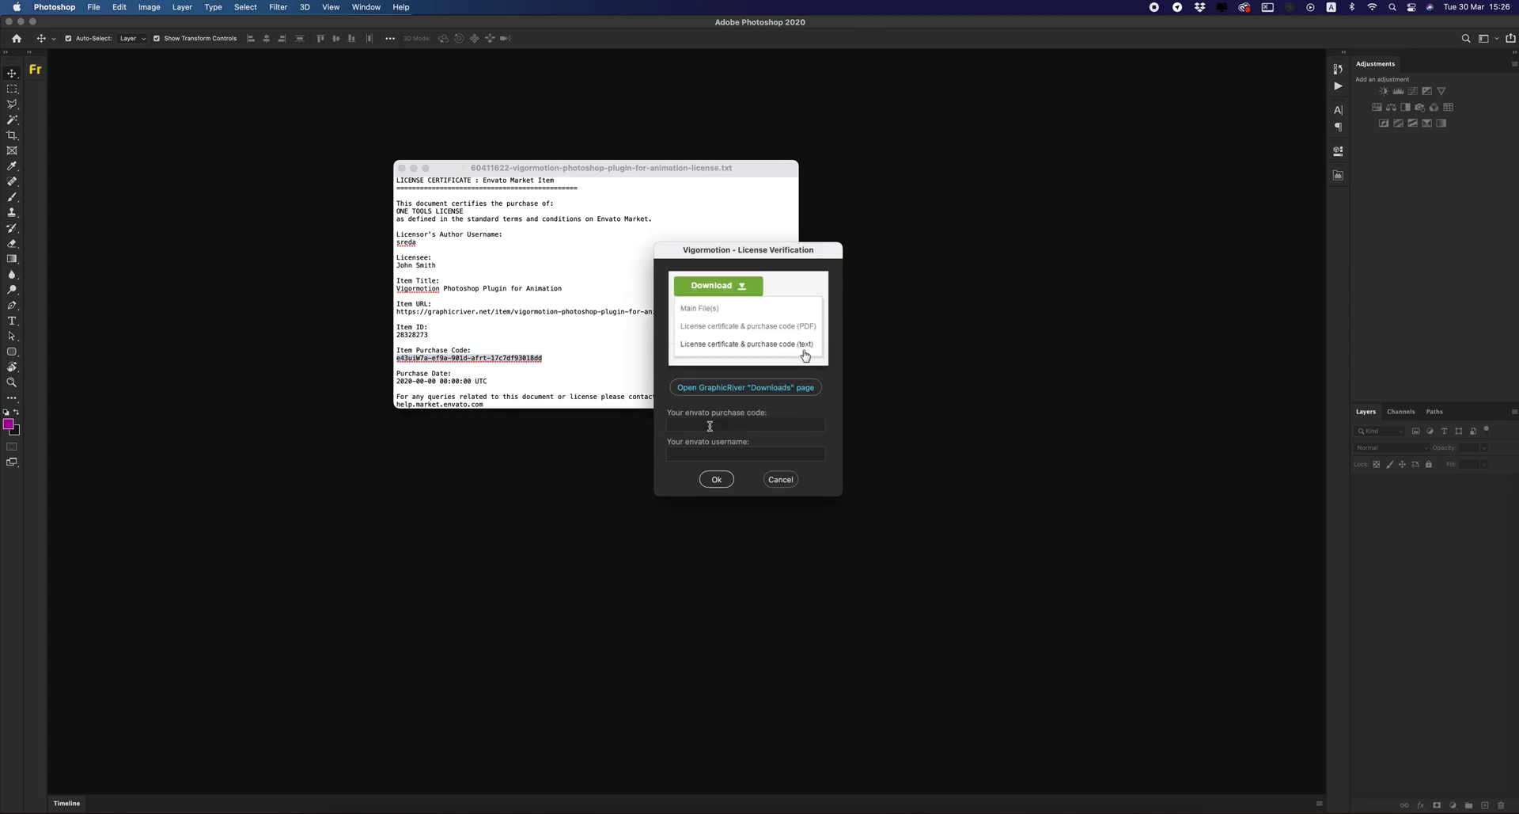
key(super+v)
click(696, 455)
text(mikkyGO)
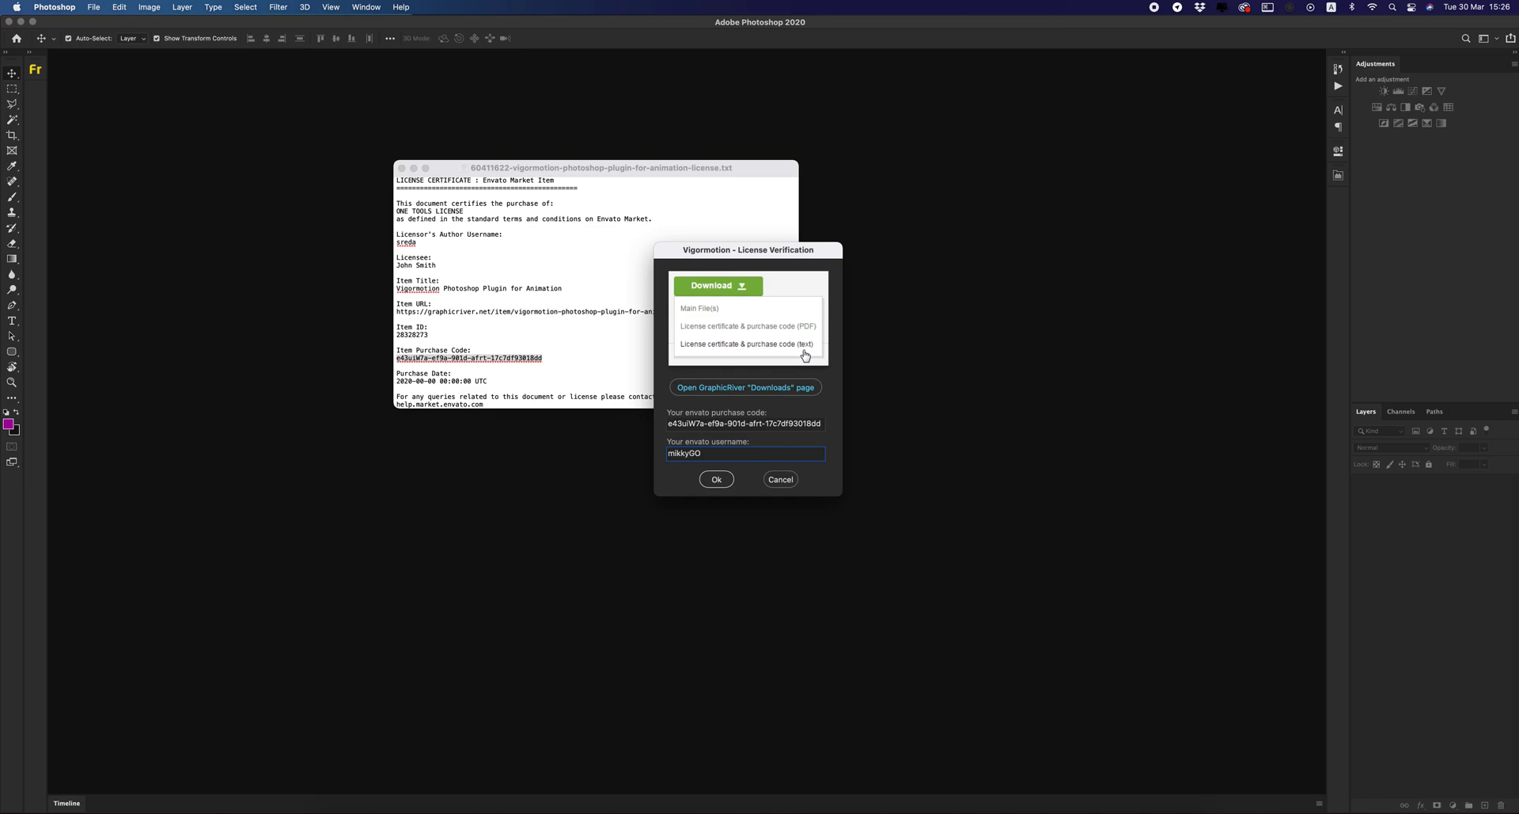
click(714, 480)
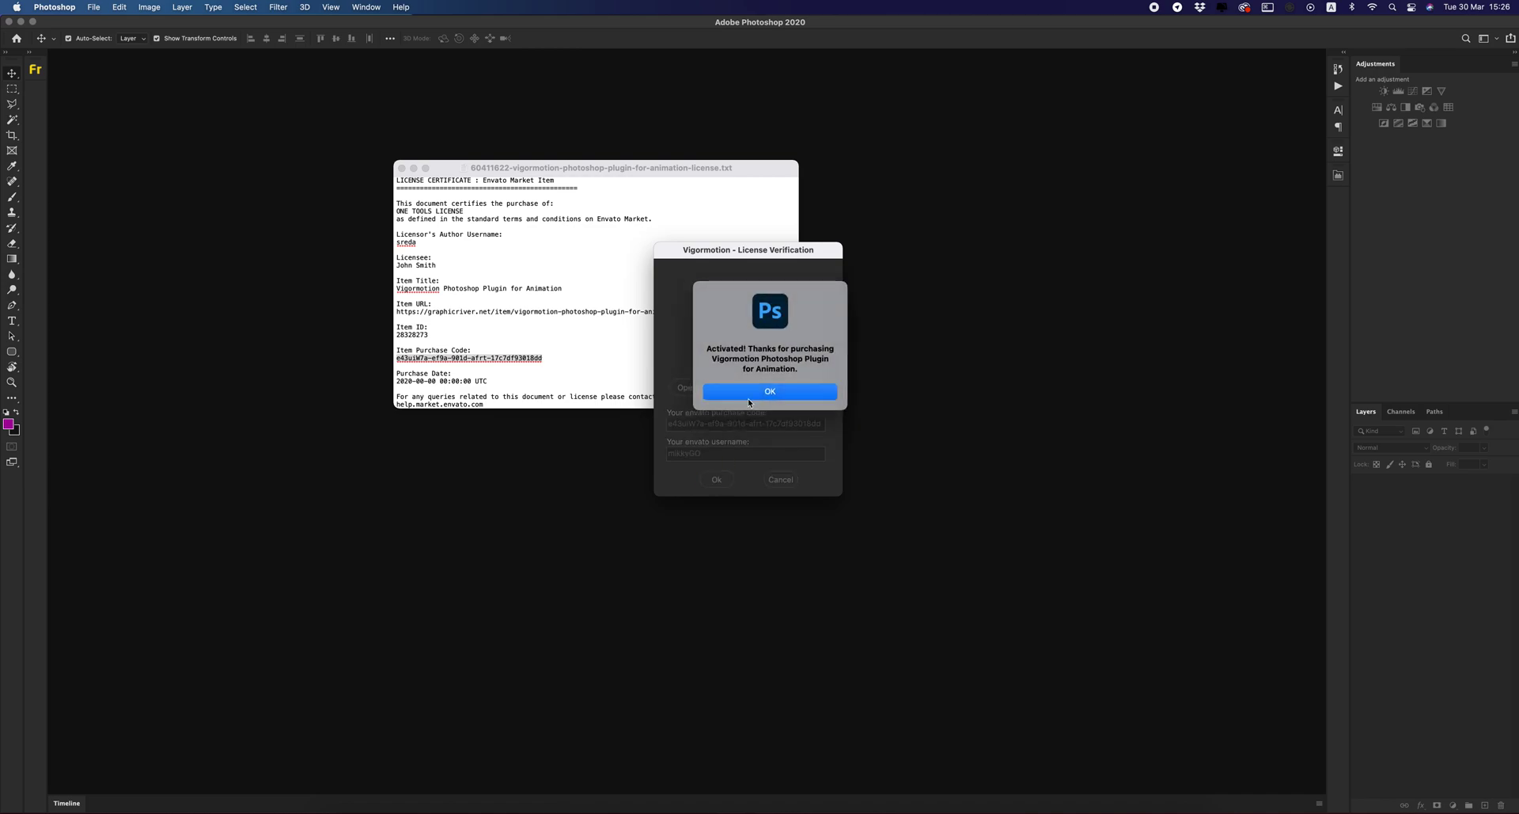
click(764, 388)
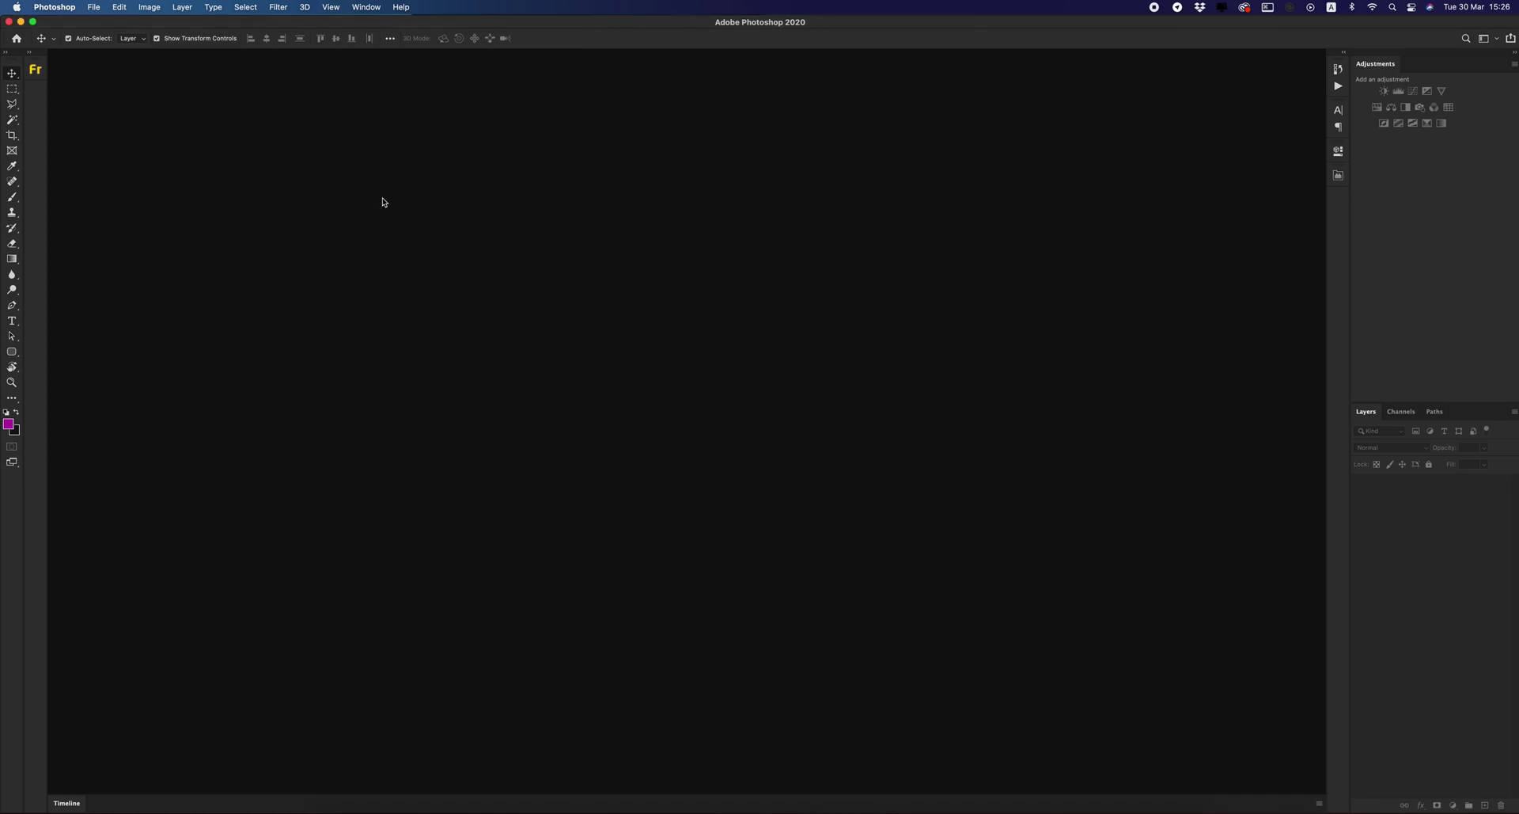
Open the VigorMotion v.1.1 panel, dock it left, enable Advanced Mode and Multi Intro.
click(366, 6)
mouse_move(420, 61)
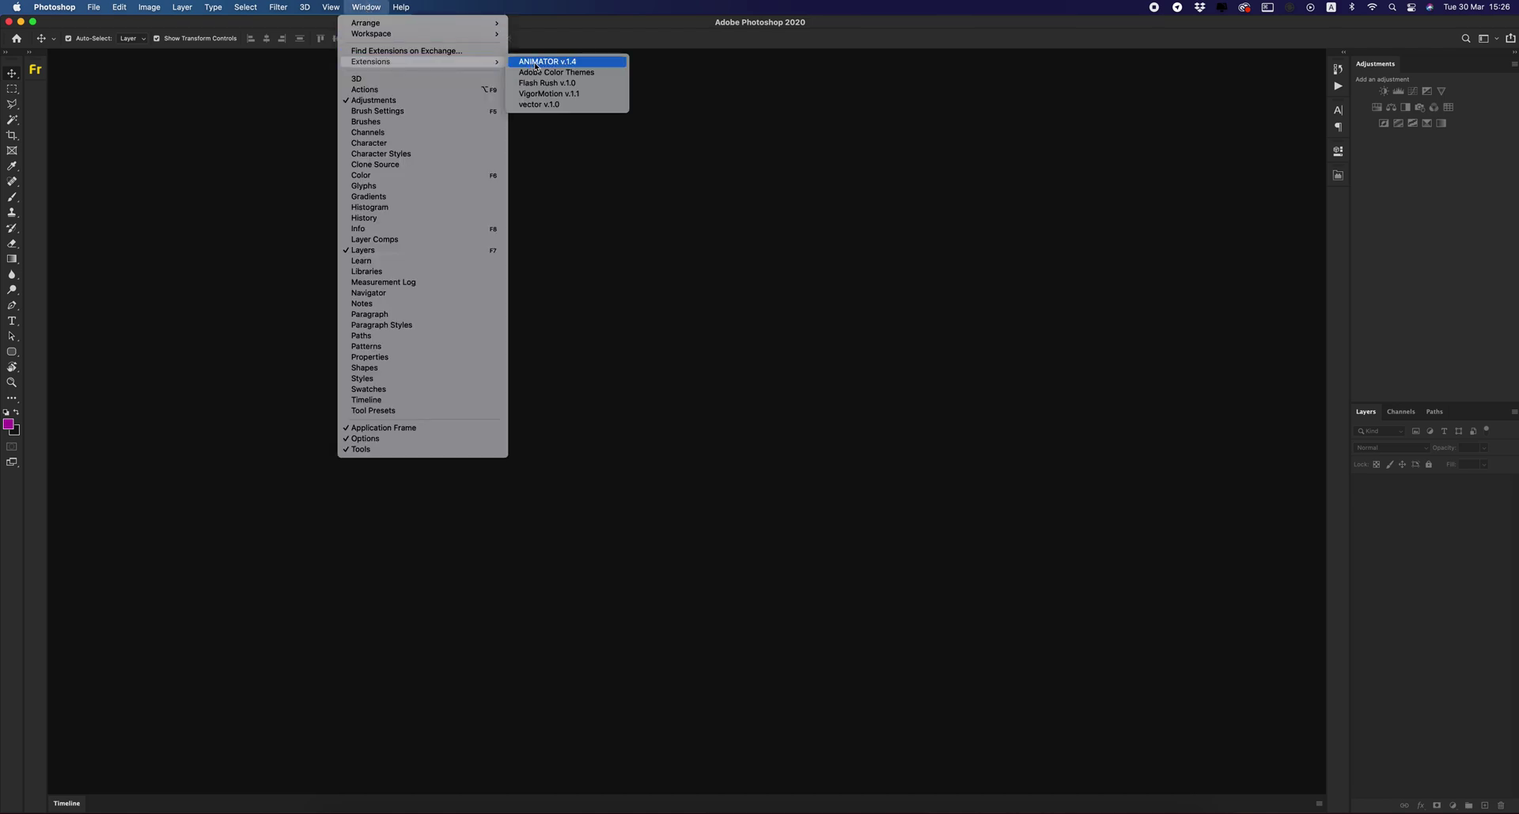
click(538, 95)
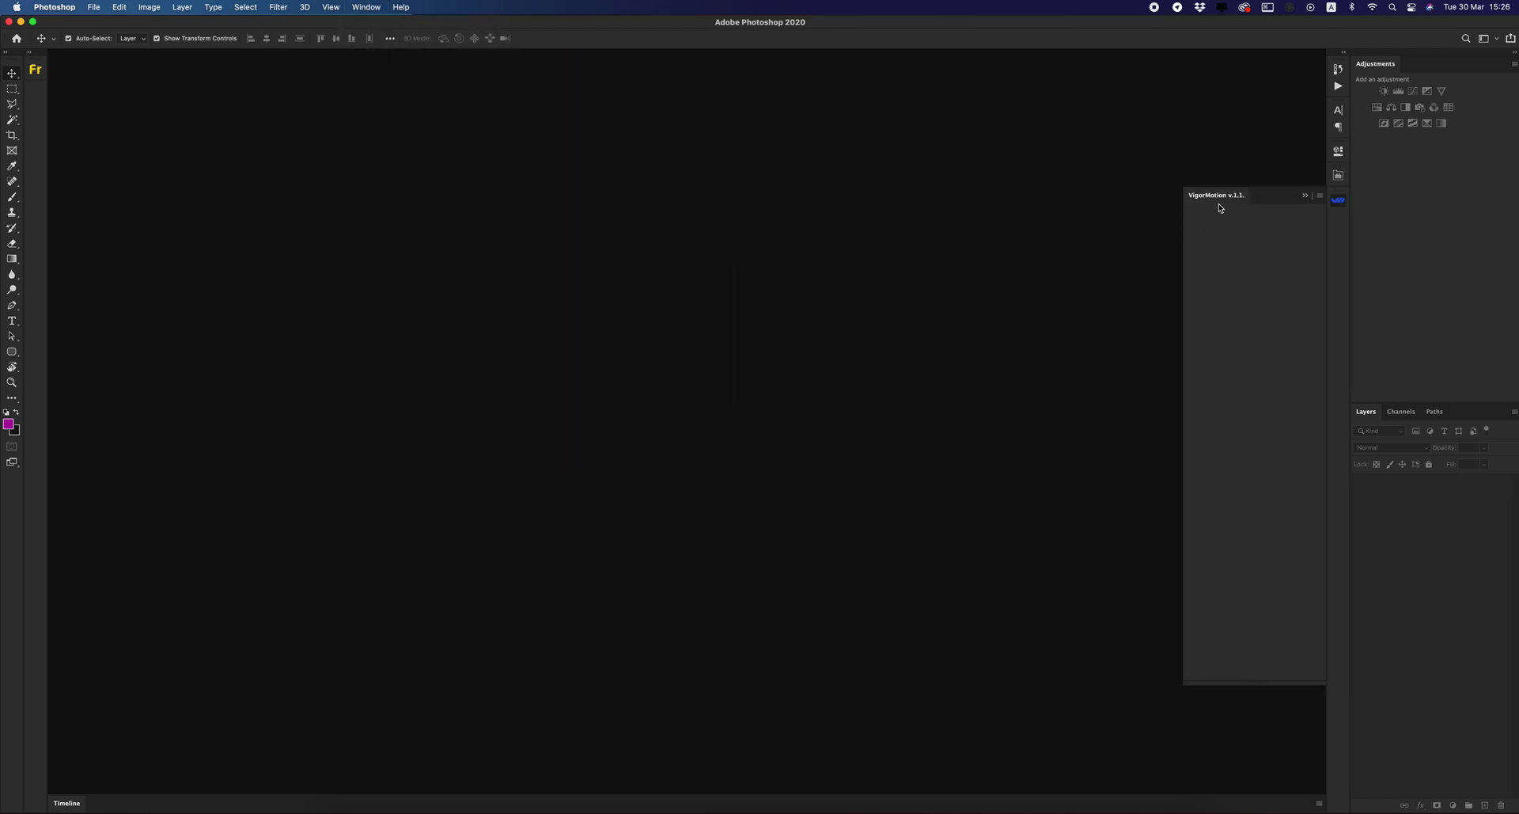
drag(1224, 199, 57, 127)
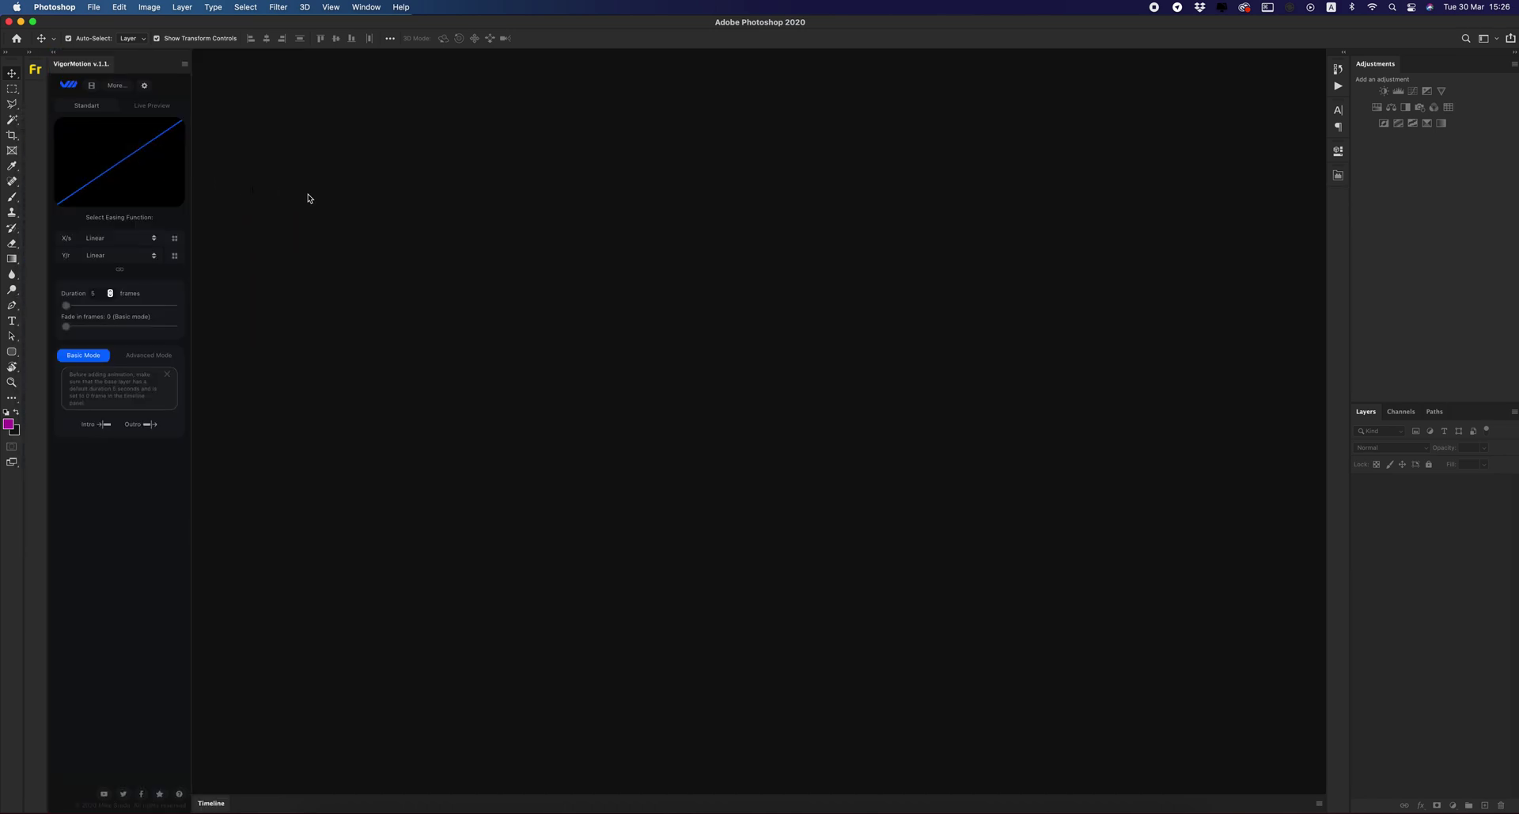
click(155, 356)
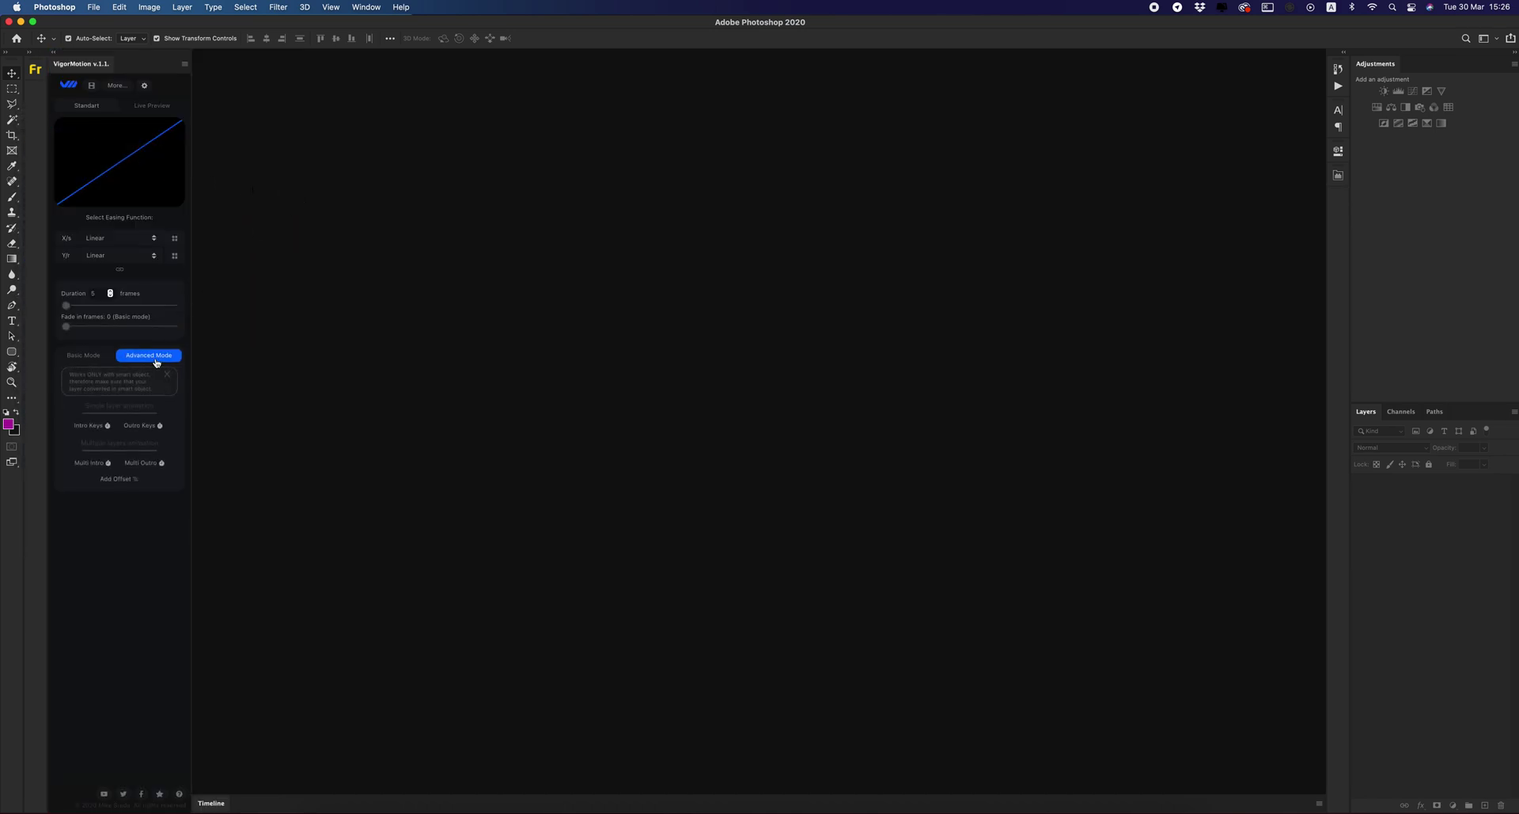
click(92, 466)
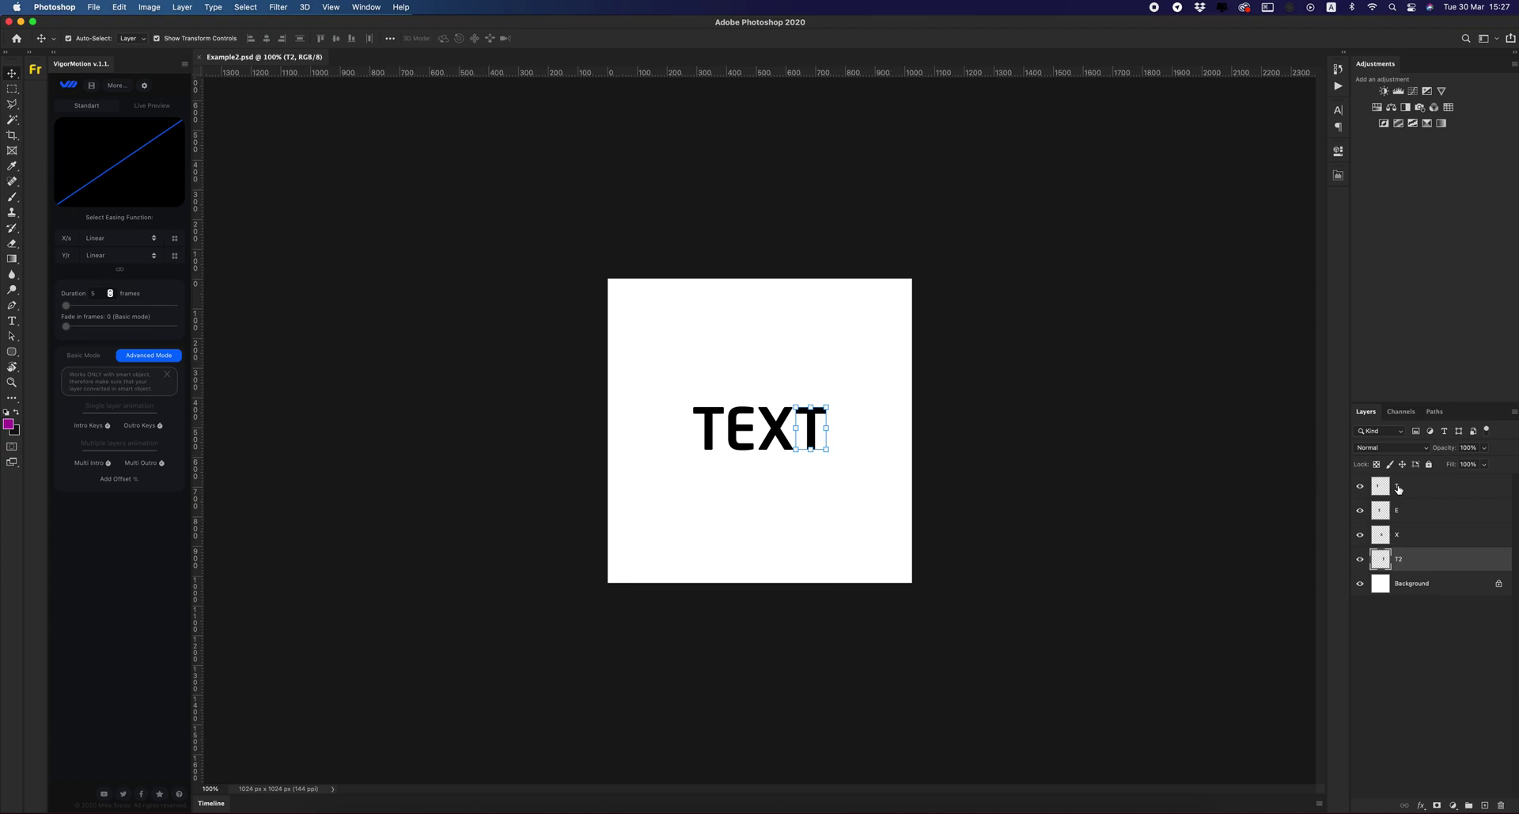
Create a video timeline for the T, E, X and T2 layers with its frame rate at 30 fps.
click(212, 804)
click(751, 687)
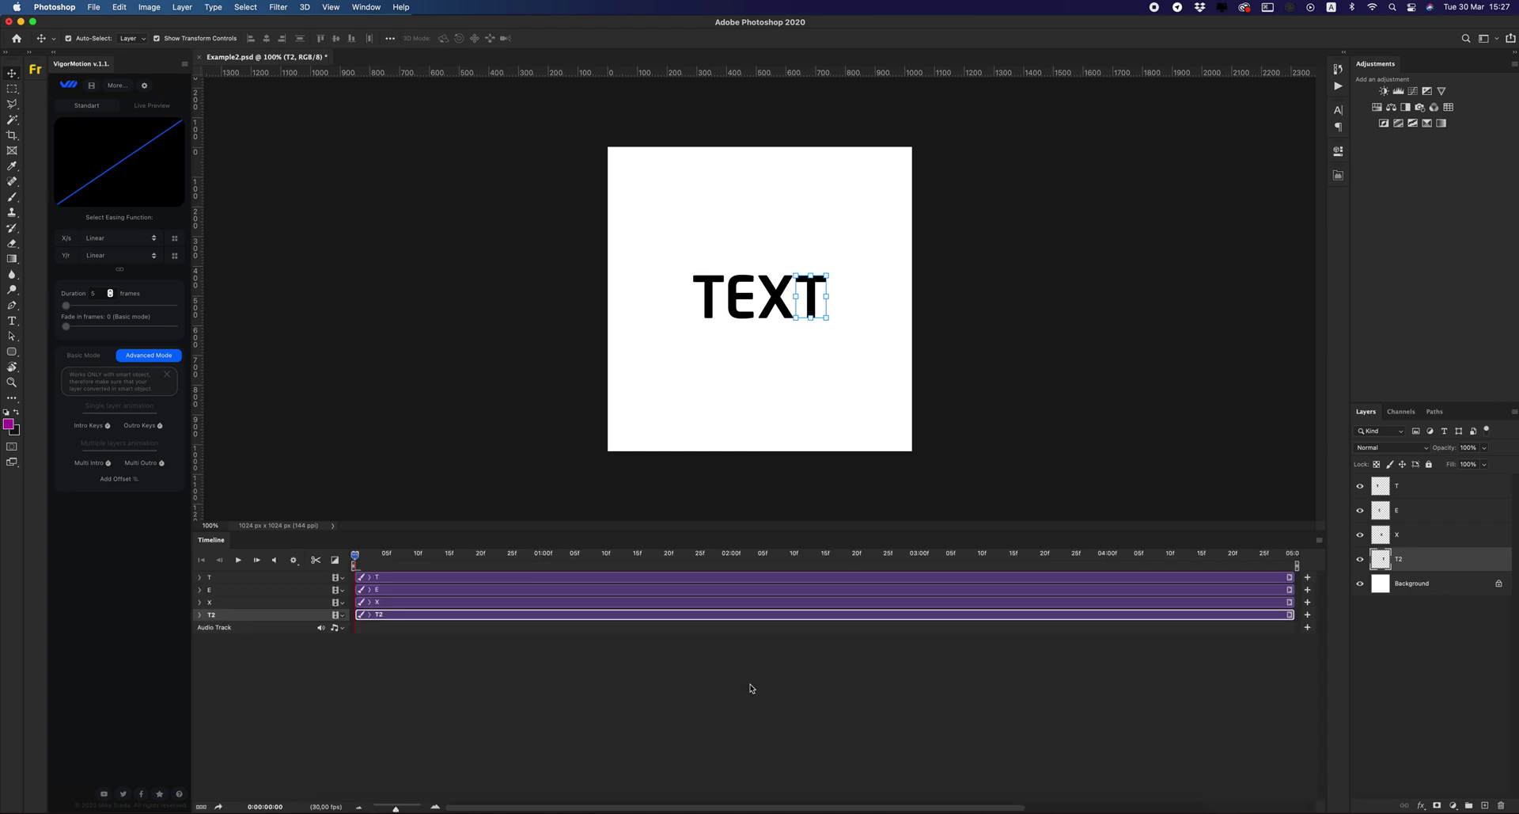
click(1319, 540)
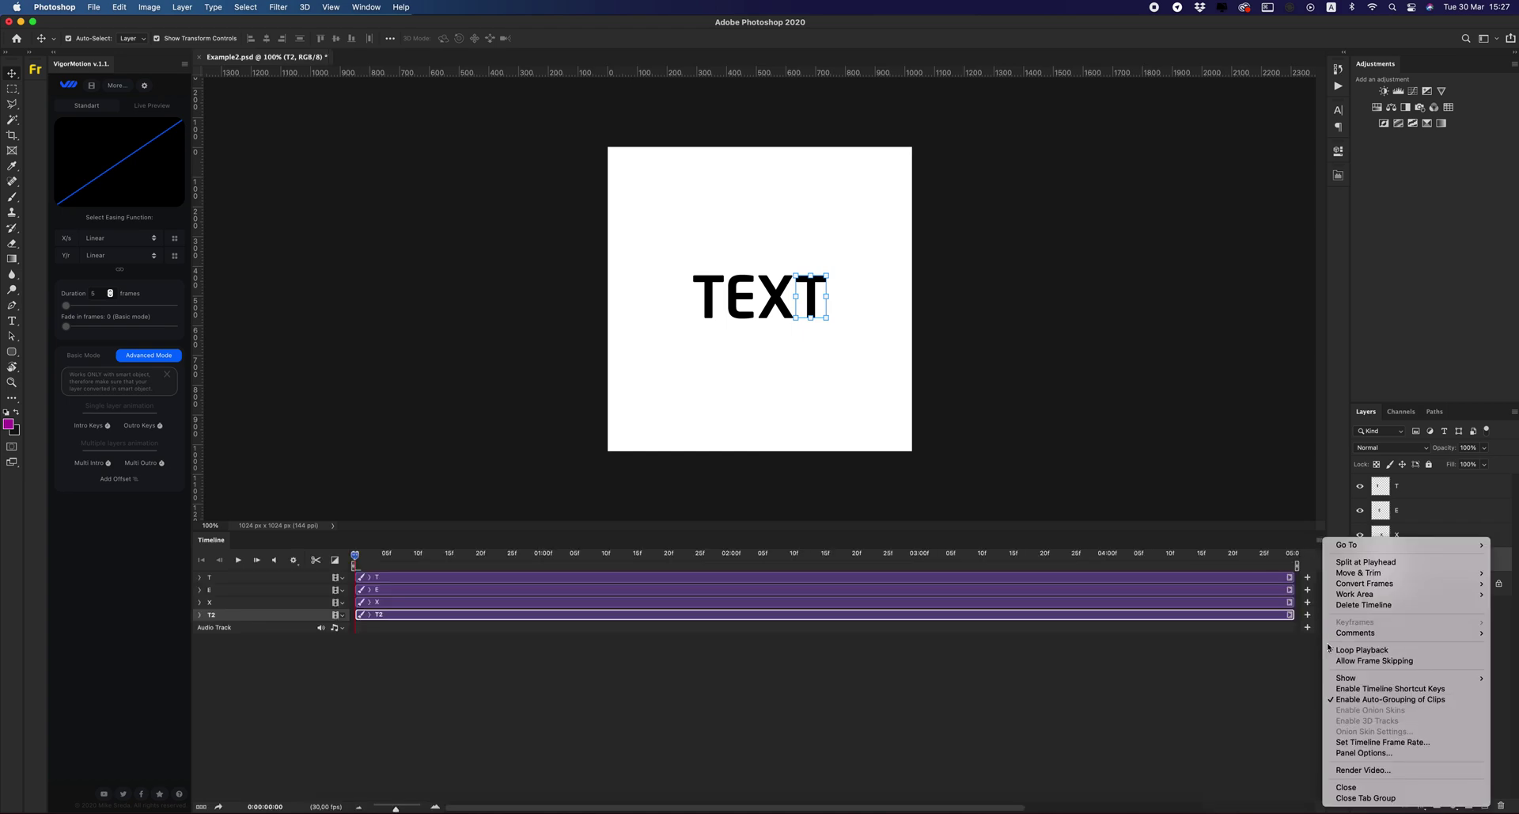
click(1351, 743)
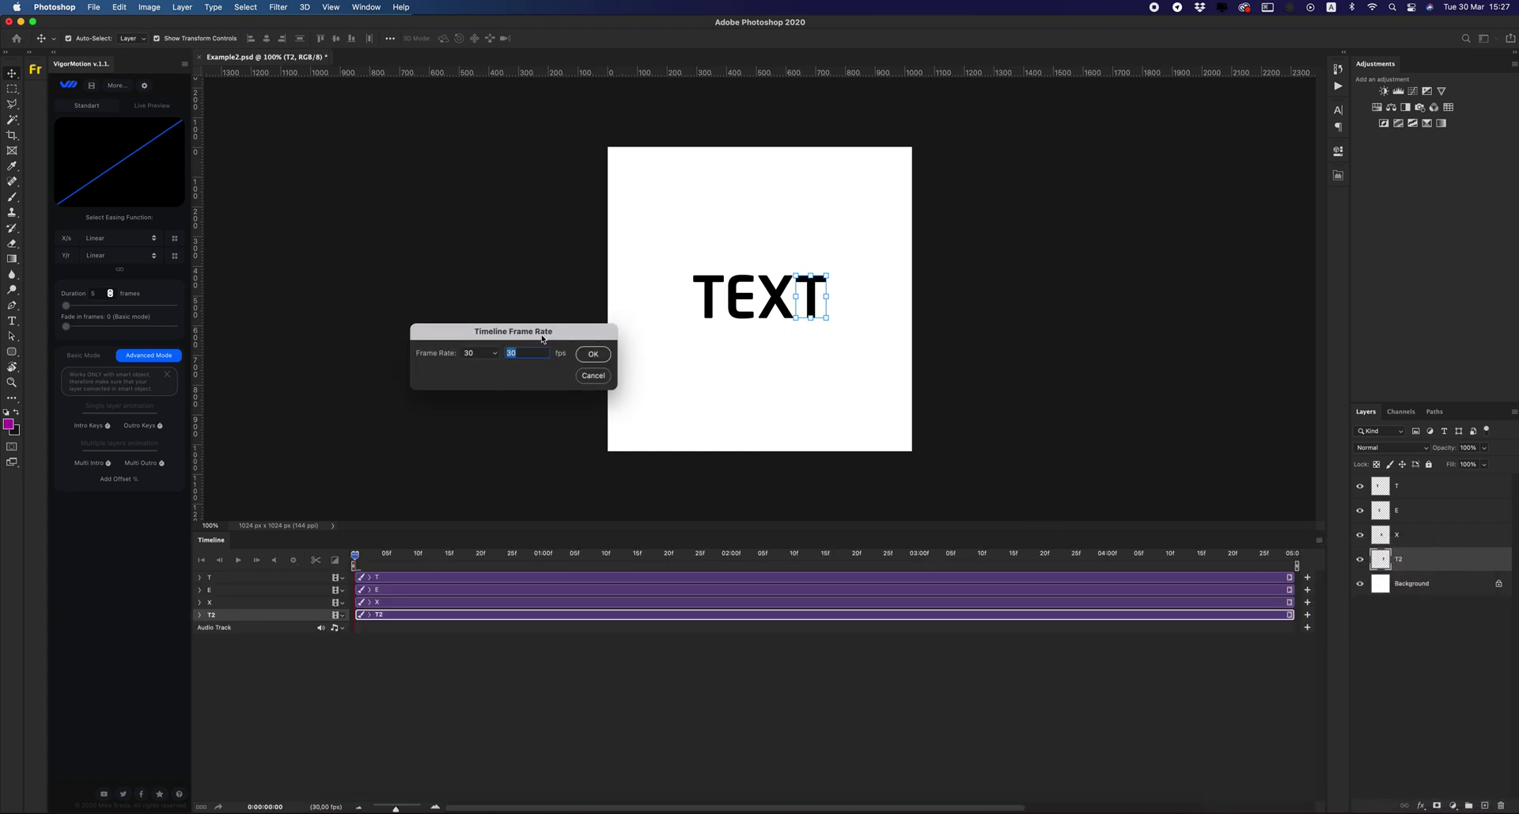
drag(543, 339, 555, 366)
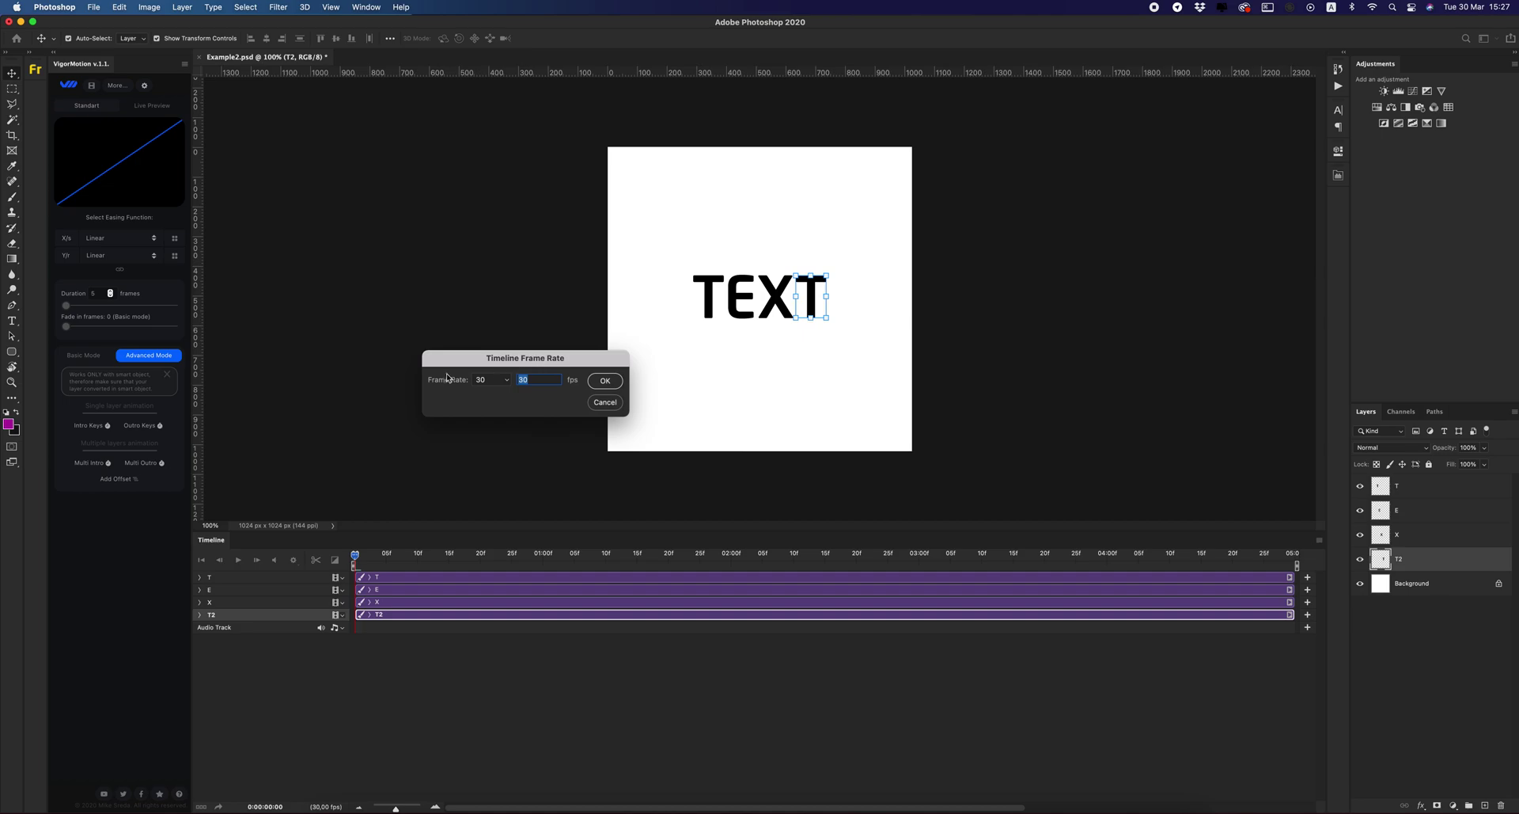
click(490, 381)
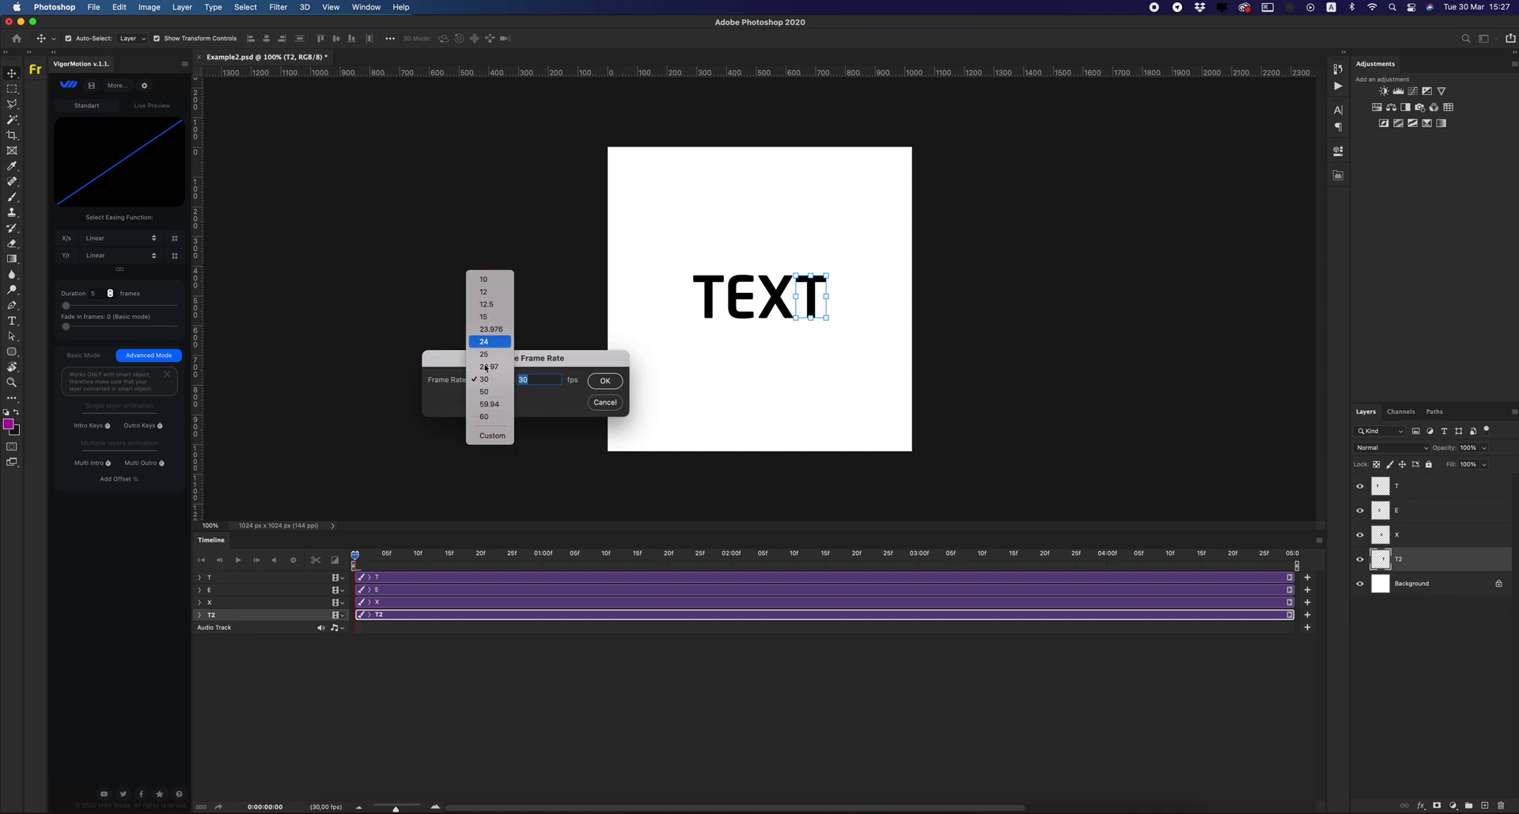
click(452, 366)
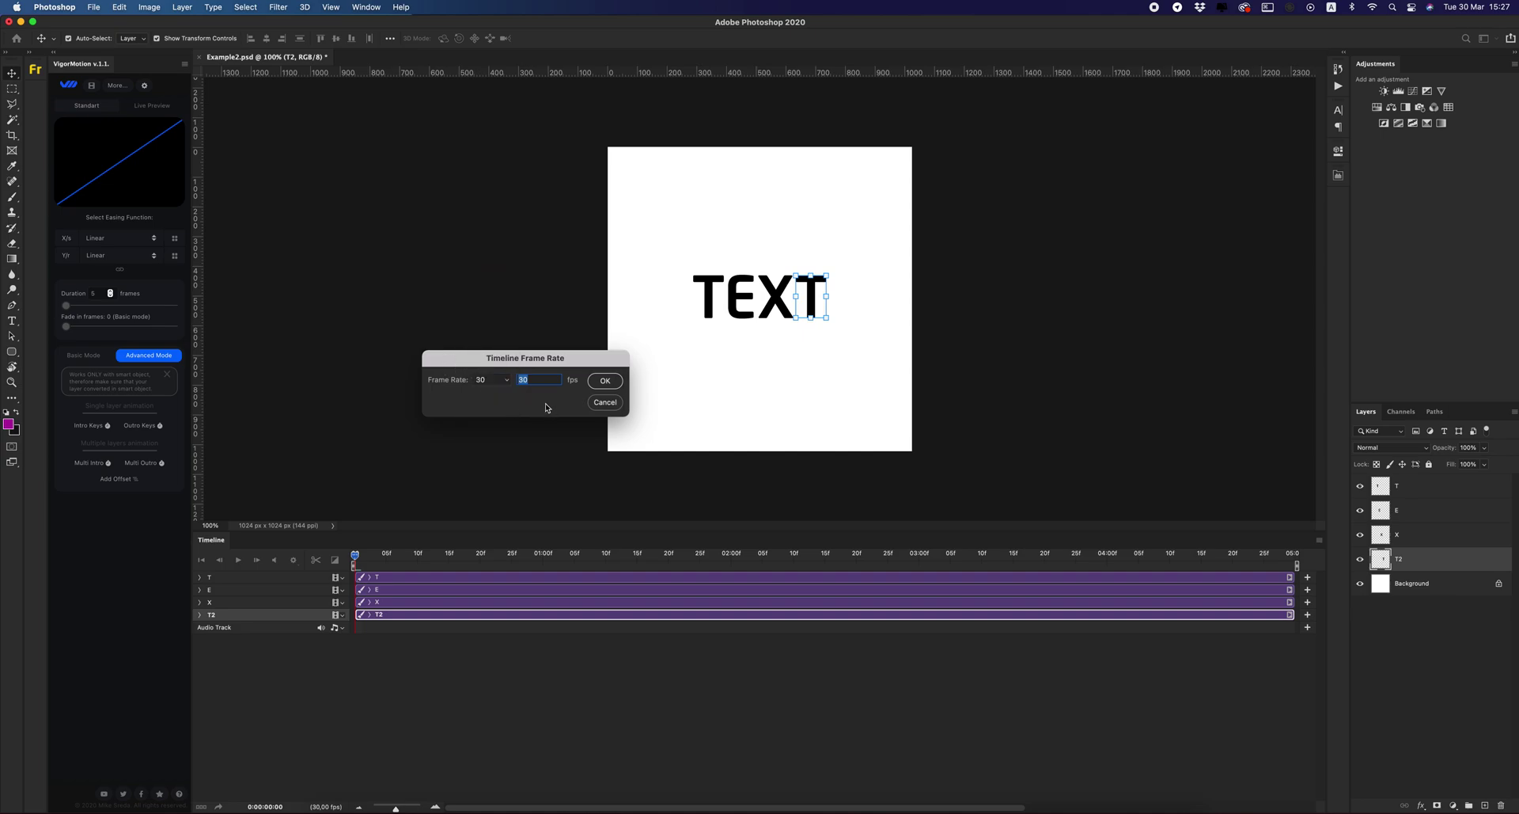
click(496, 379)
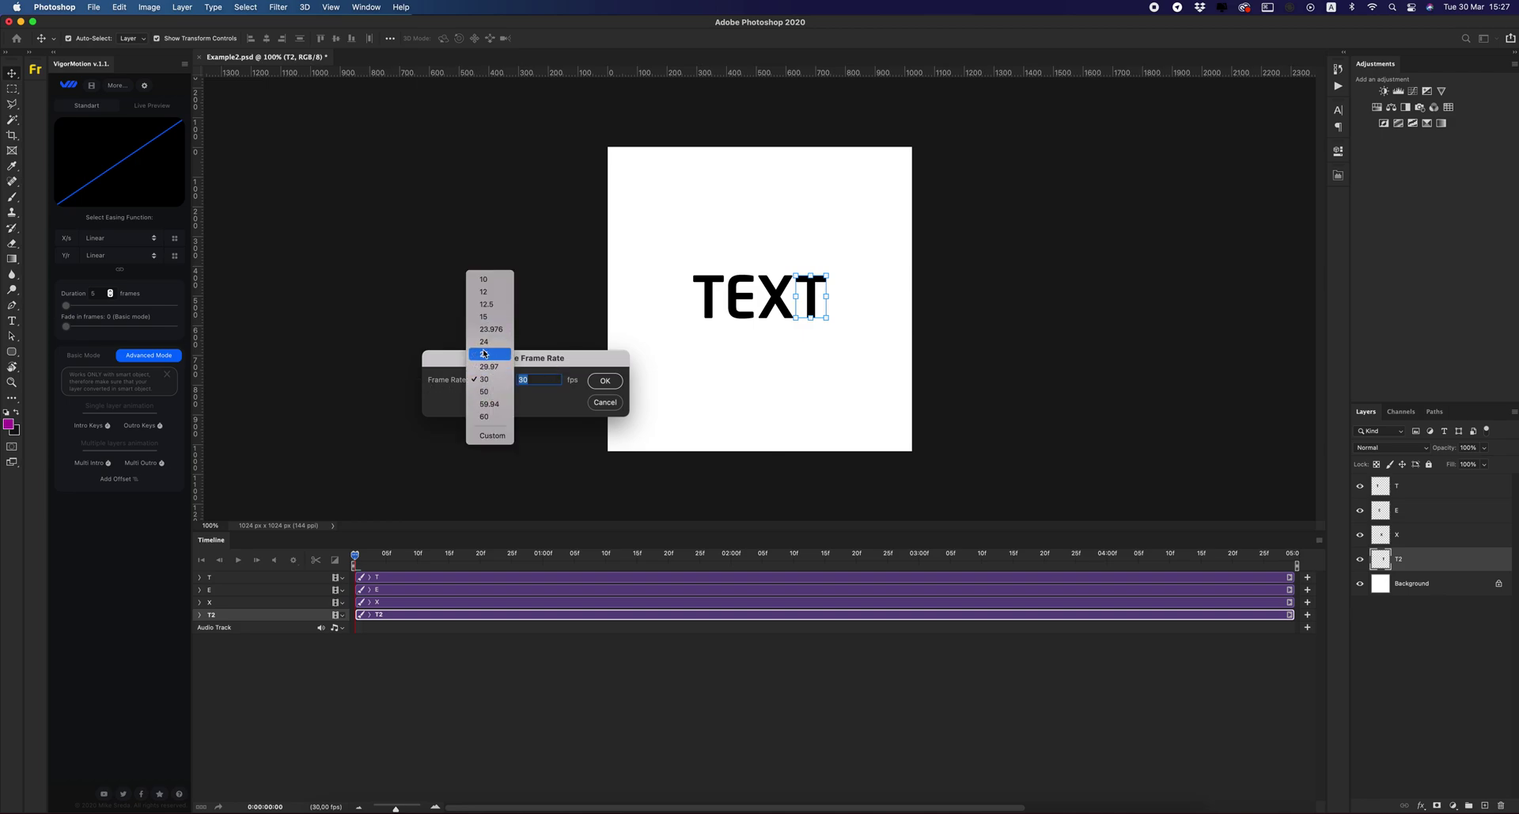
click(460, 361)
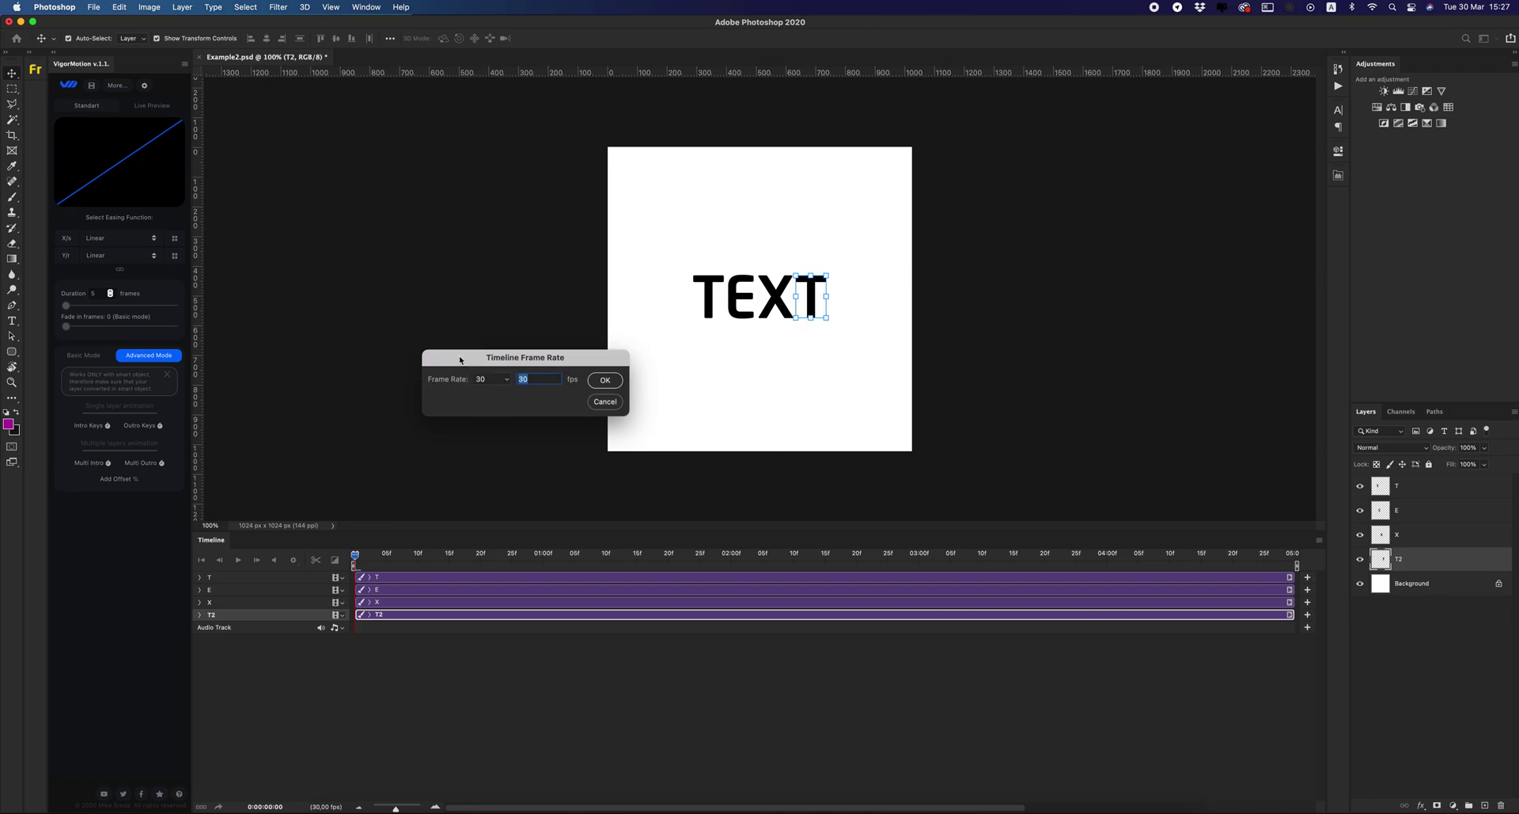
click(603, 381)
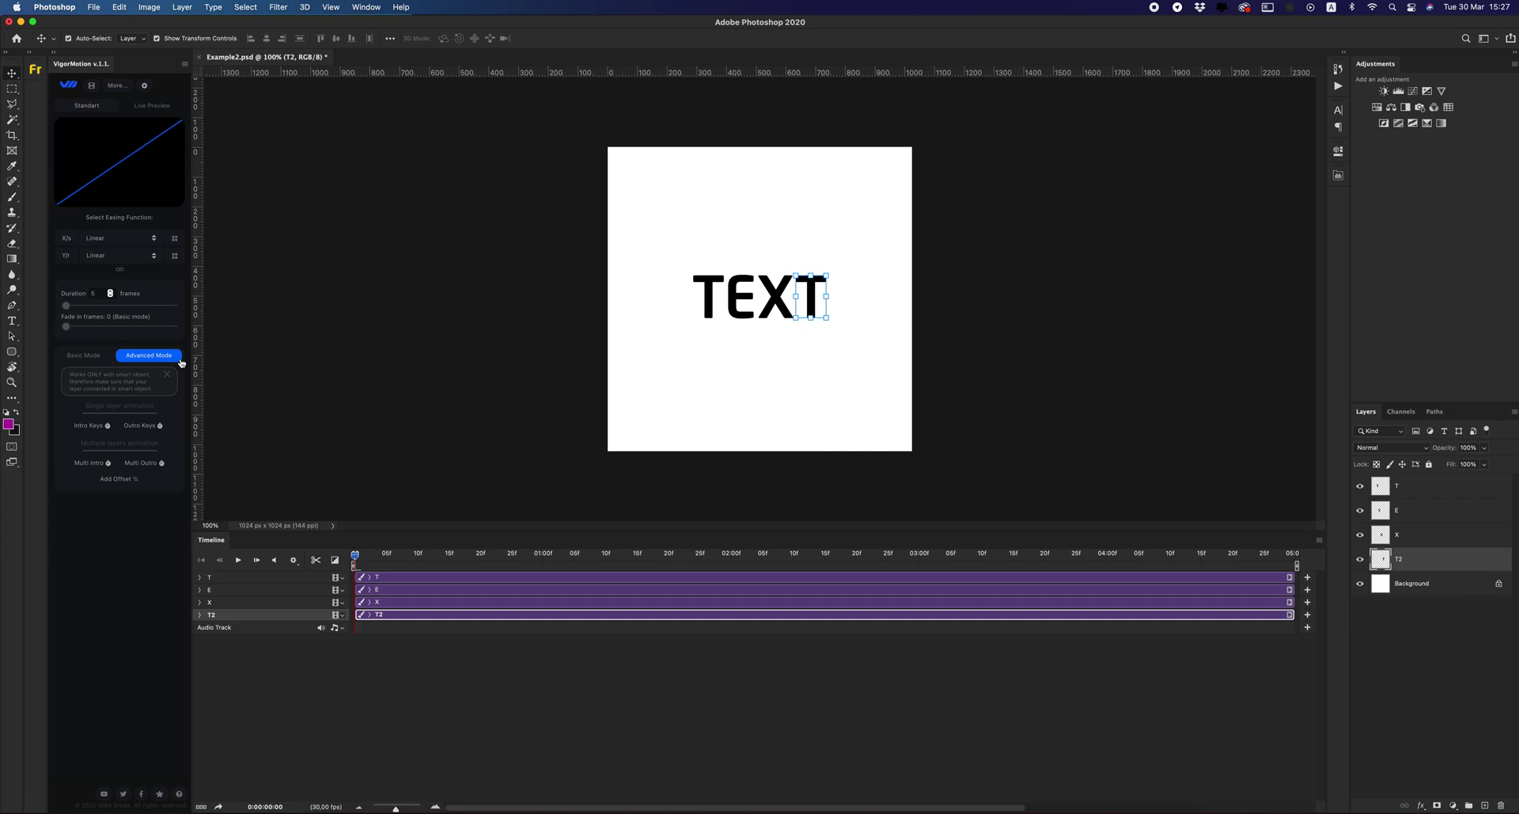
Convert the T, E, X and T2 layers to smart objects and switch VigorMotion to Live Preview.
right_click(1408, 489)
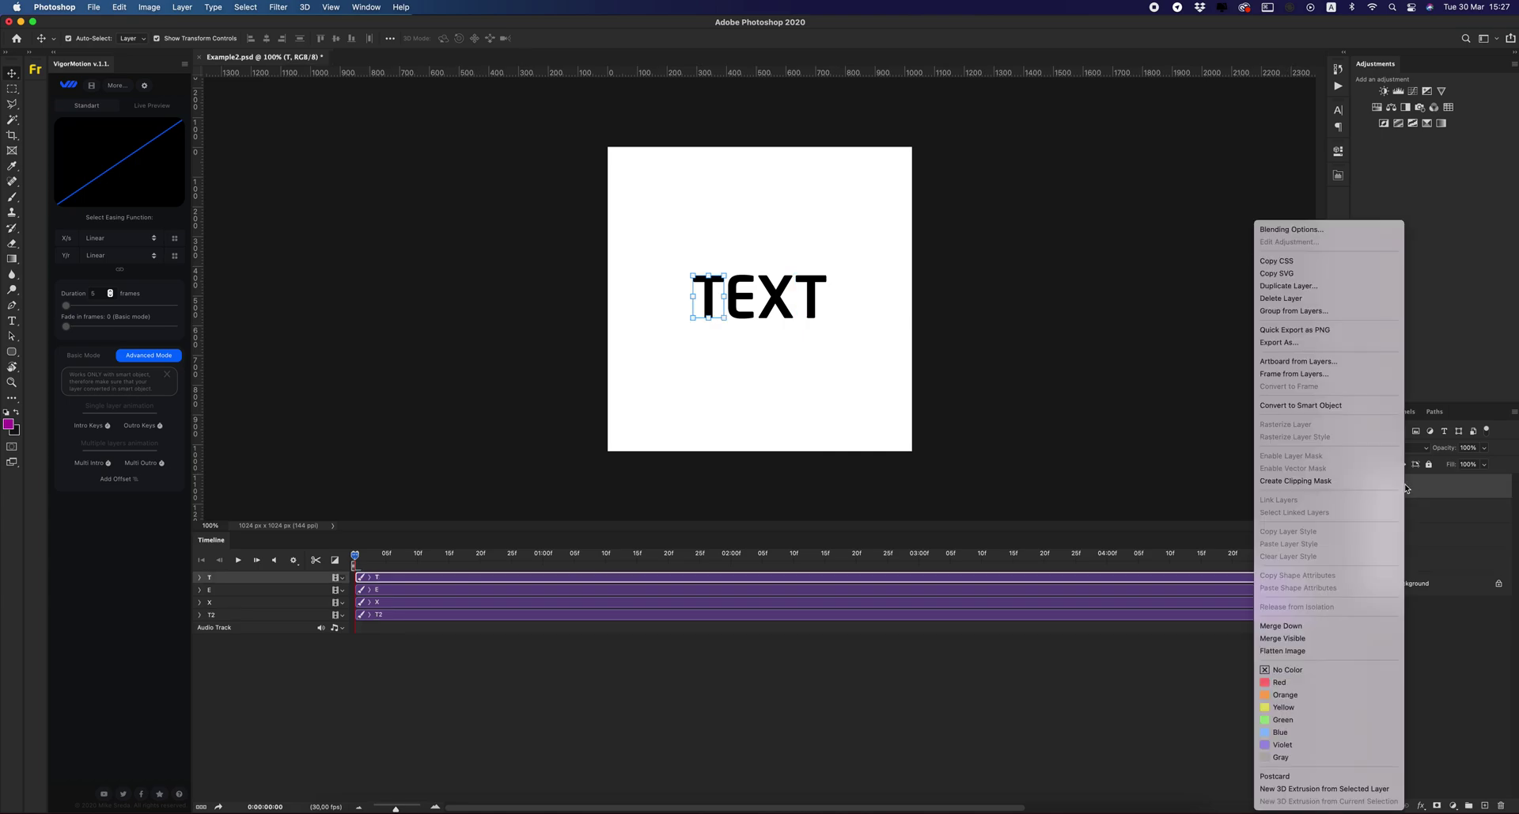
click(1305, 406)
right_click(1422, 512)
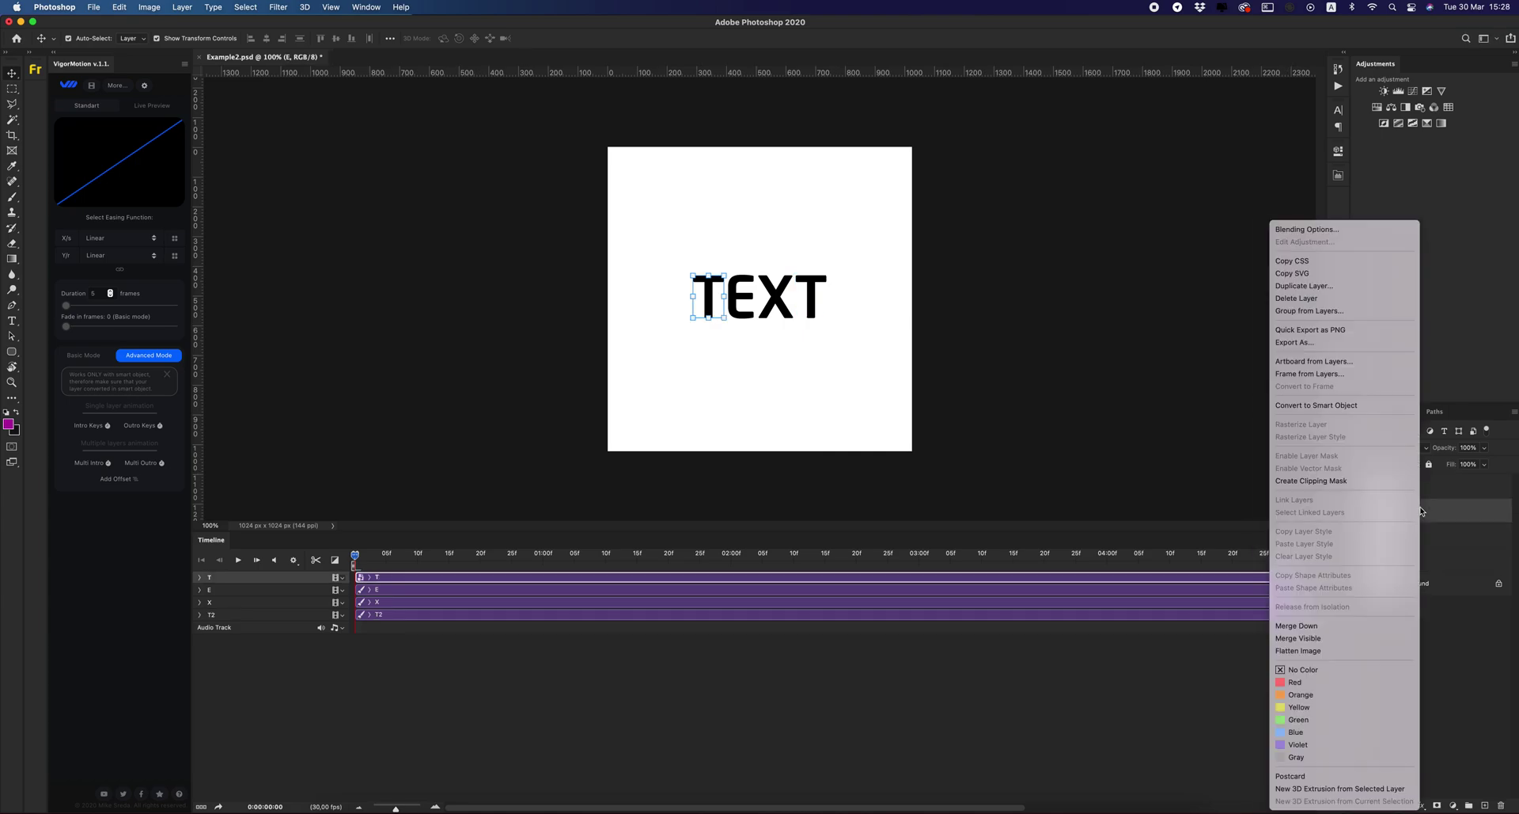
click(1339, 408)
right_click(1416, 539)
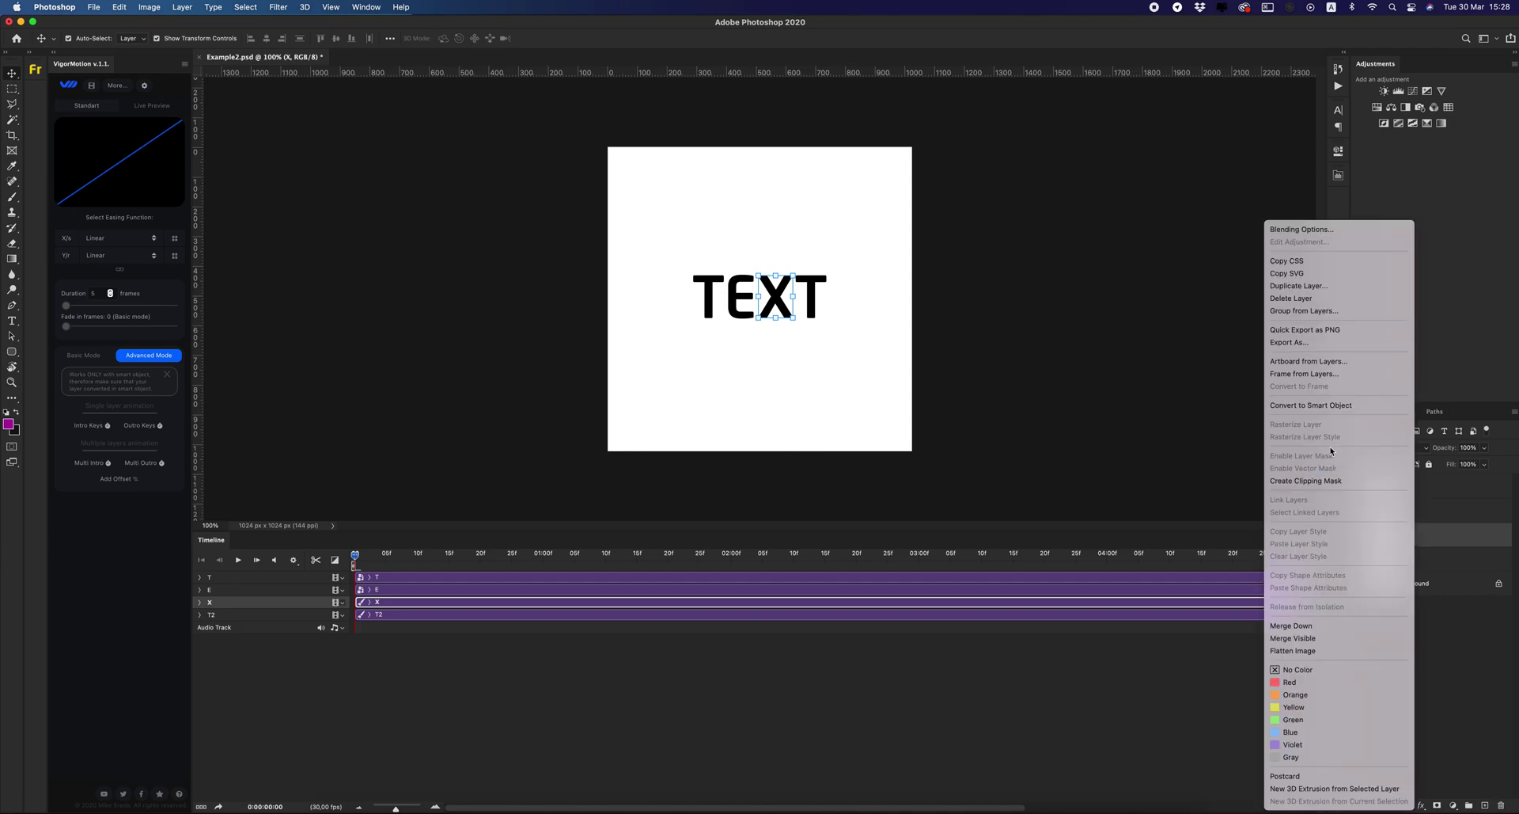
click(1323, 405)
right_click(1415, 557)
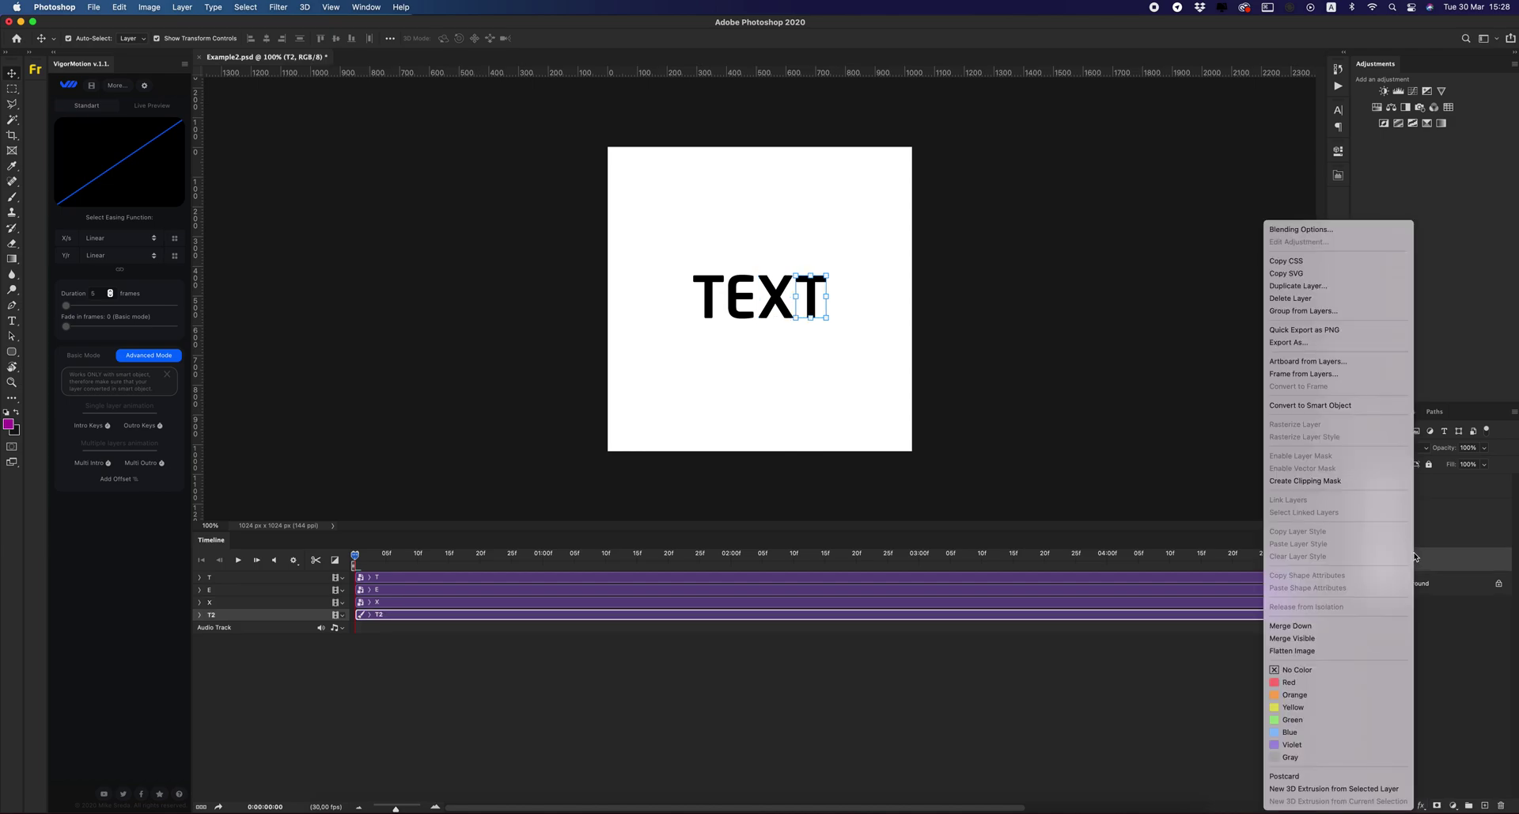
click(1311, 405)
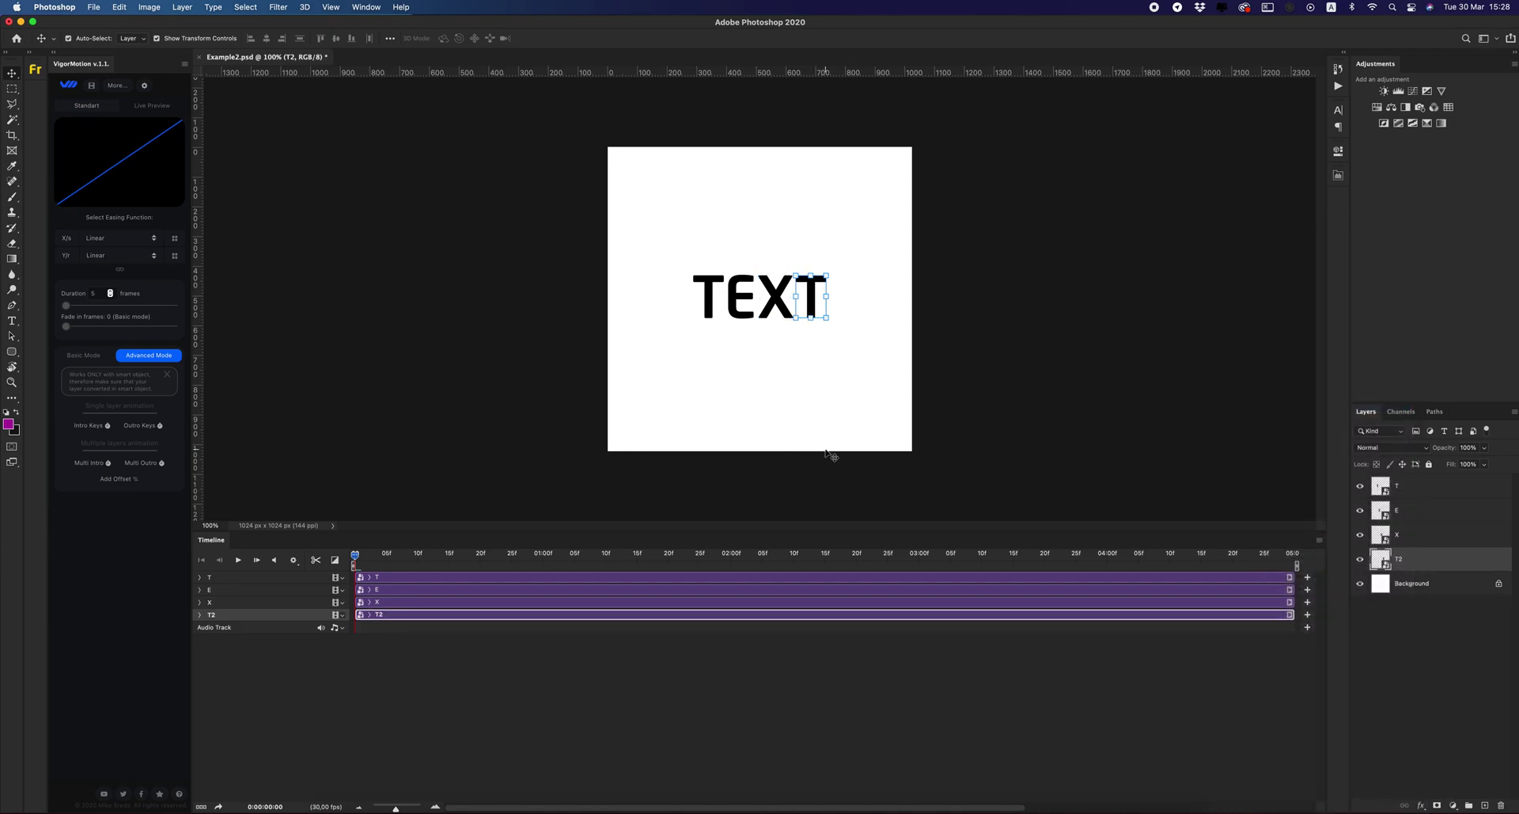
click(150, 109)
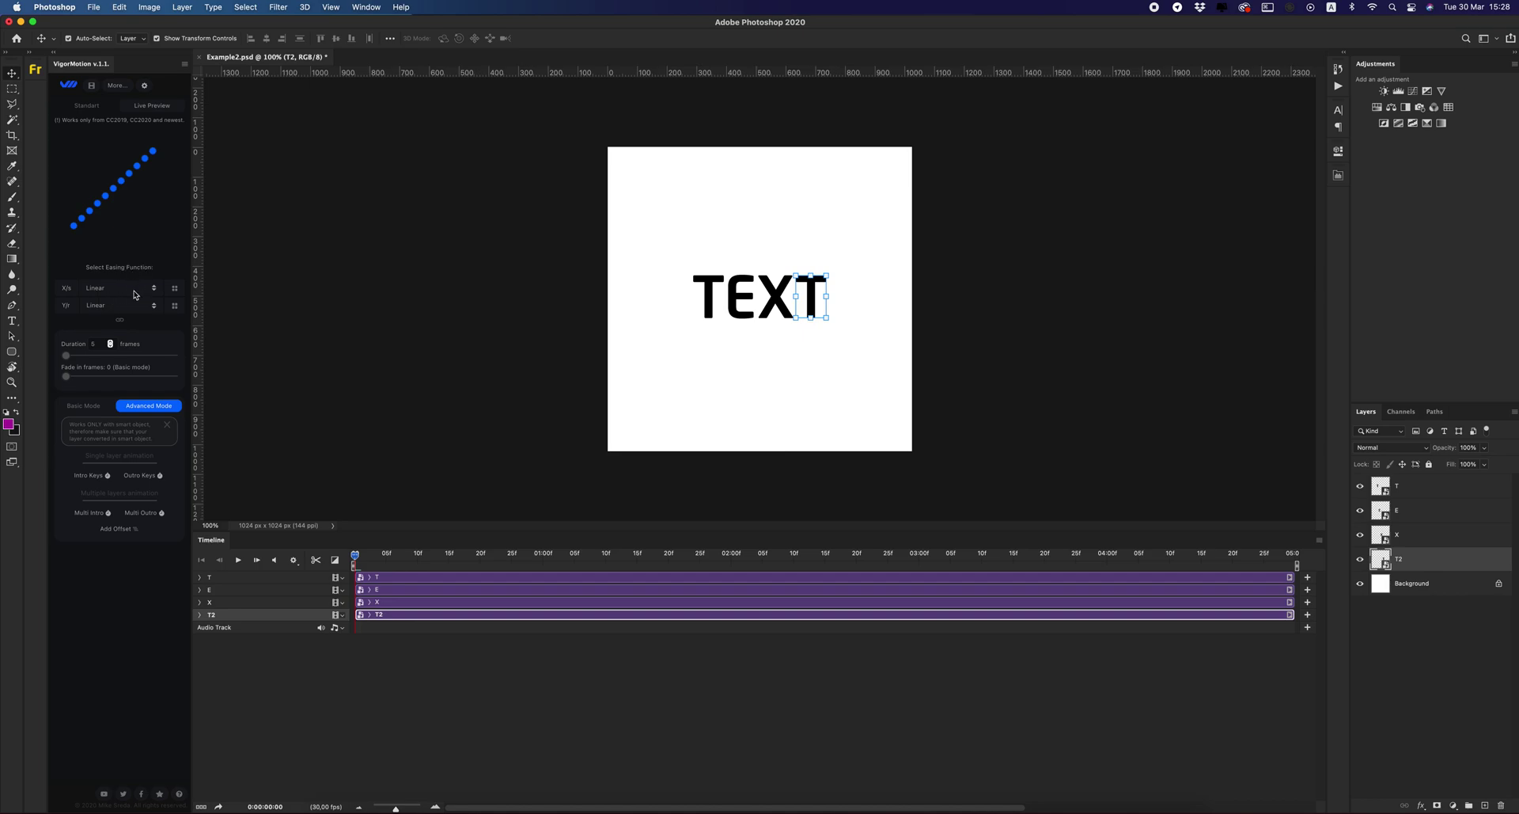
Set VigorMotion's X/s easing to OutQuart and its Y/r easing to InOutQuart.
click(136, 289)
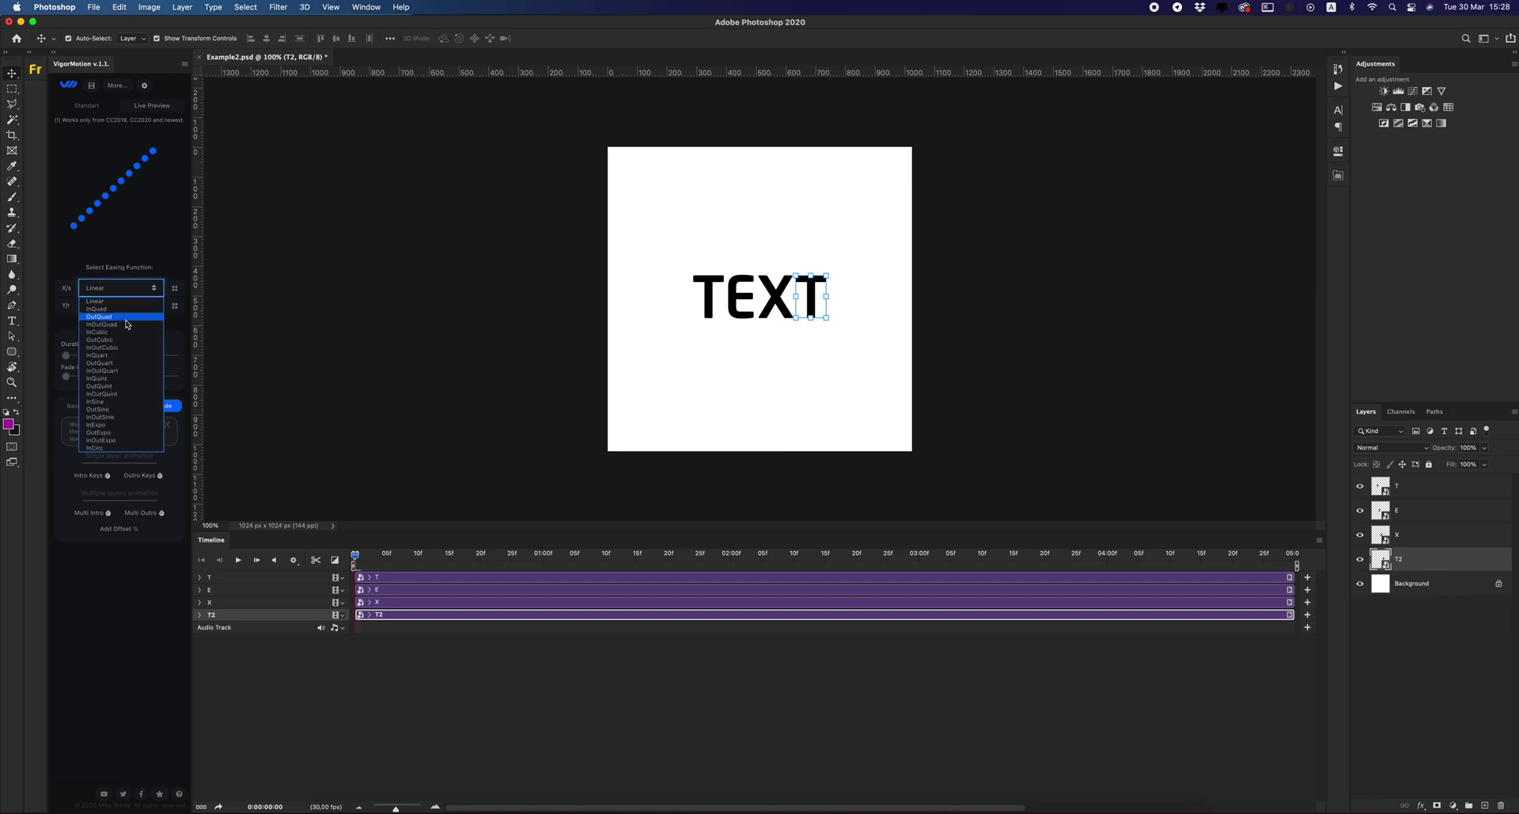
click(116, 370)
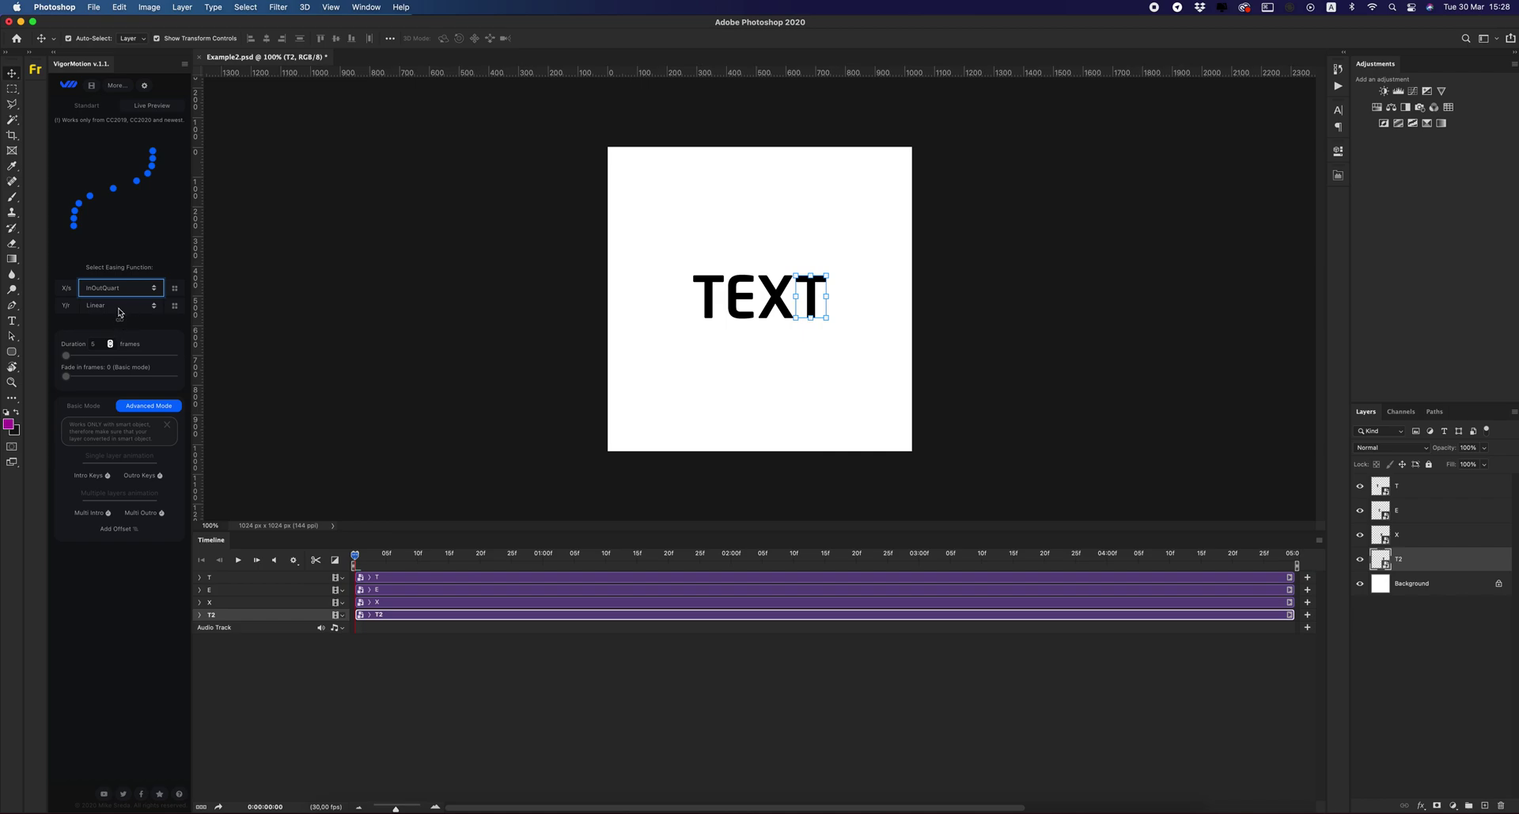
click(120, 322)
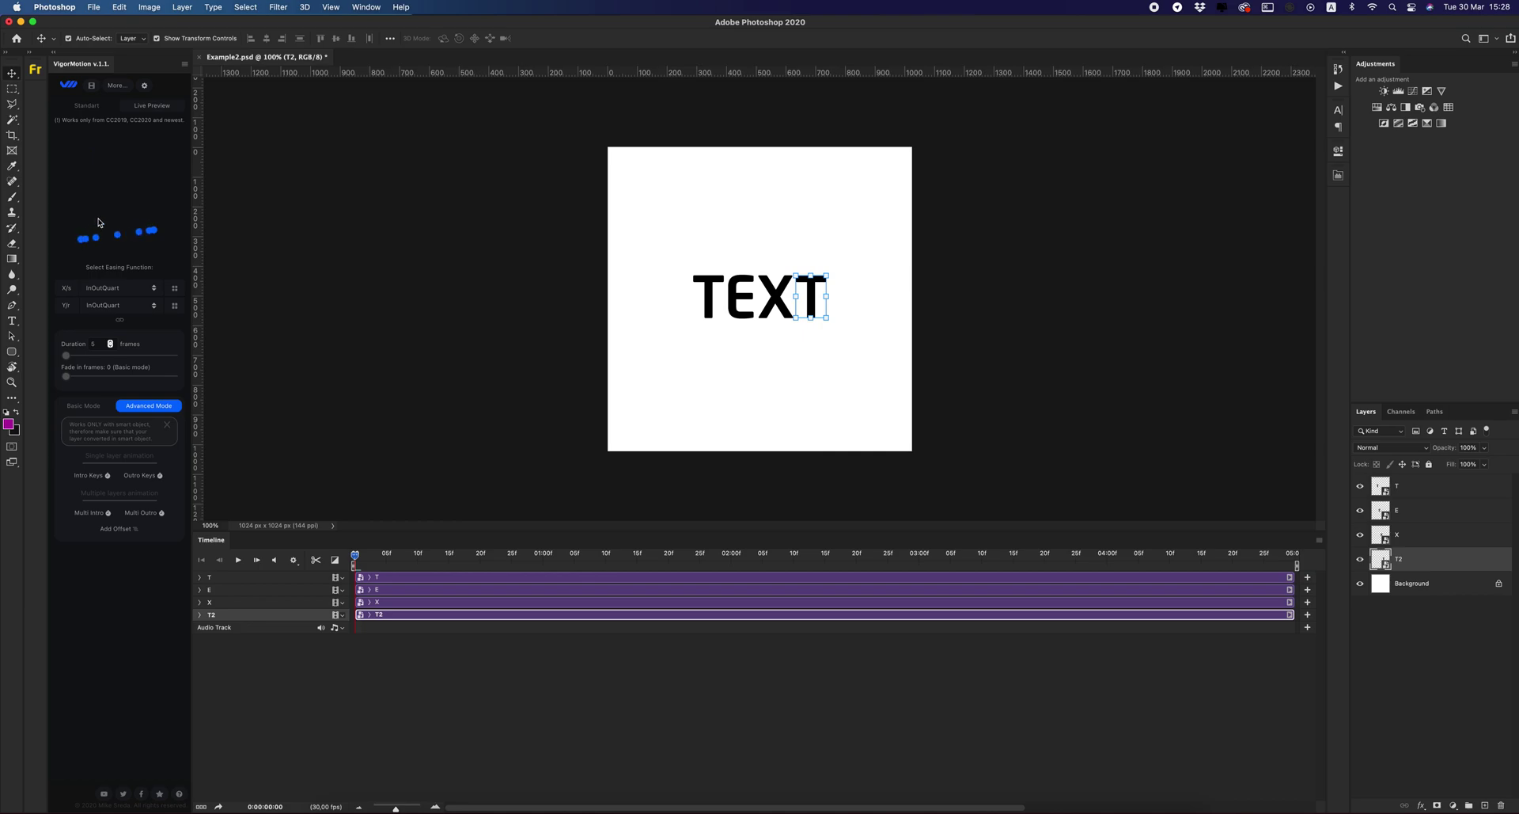
click(116, 289)
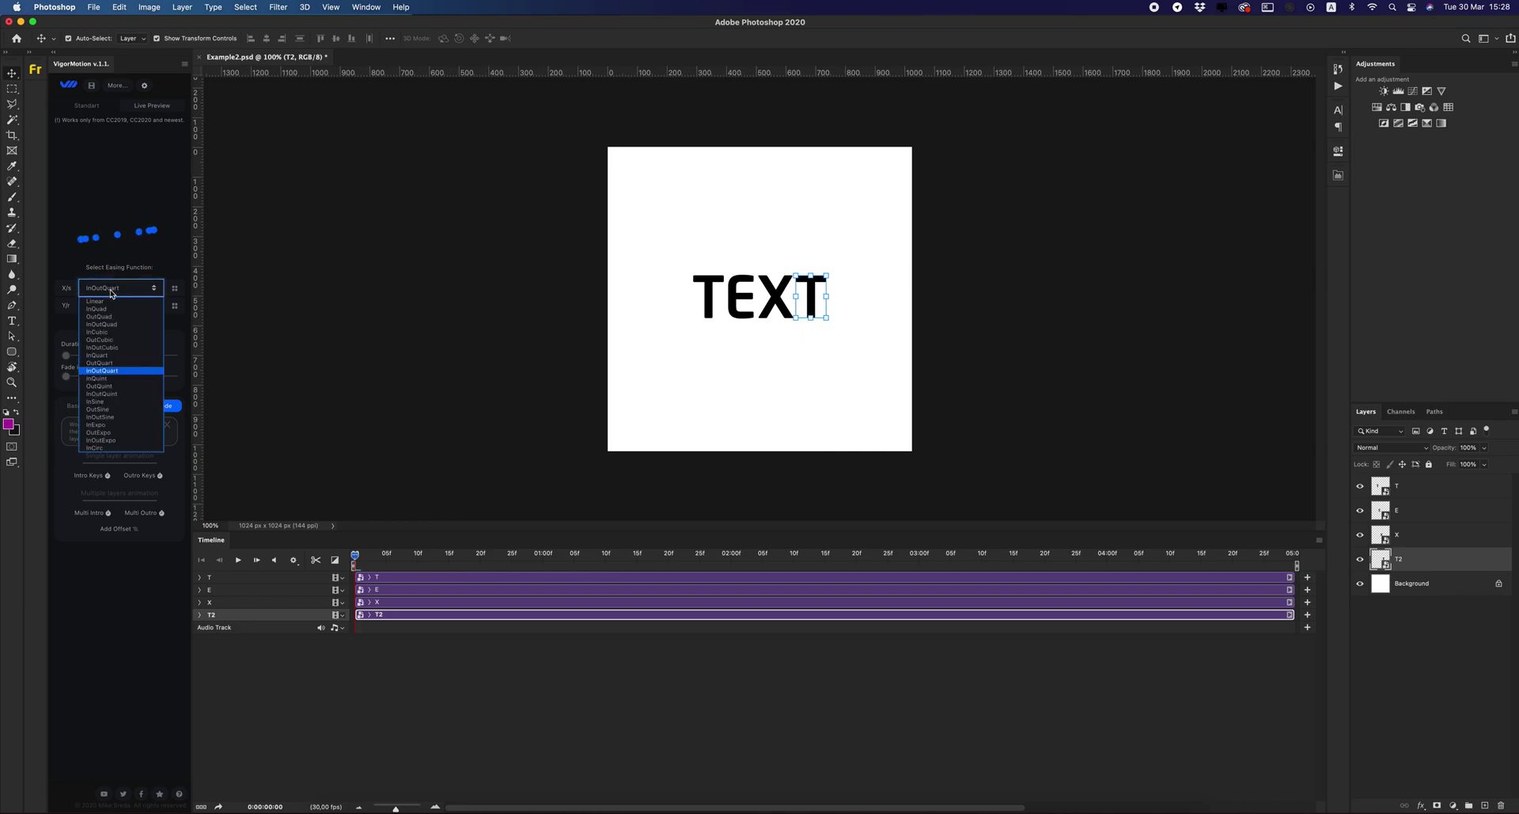
click(111, 361)
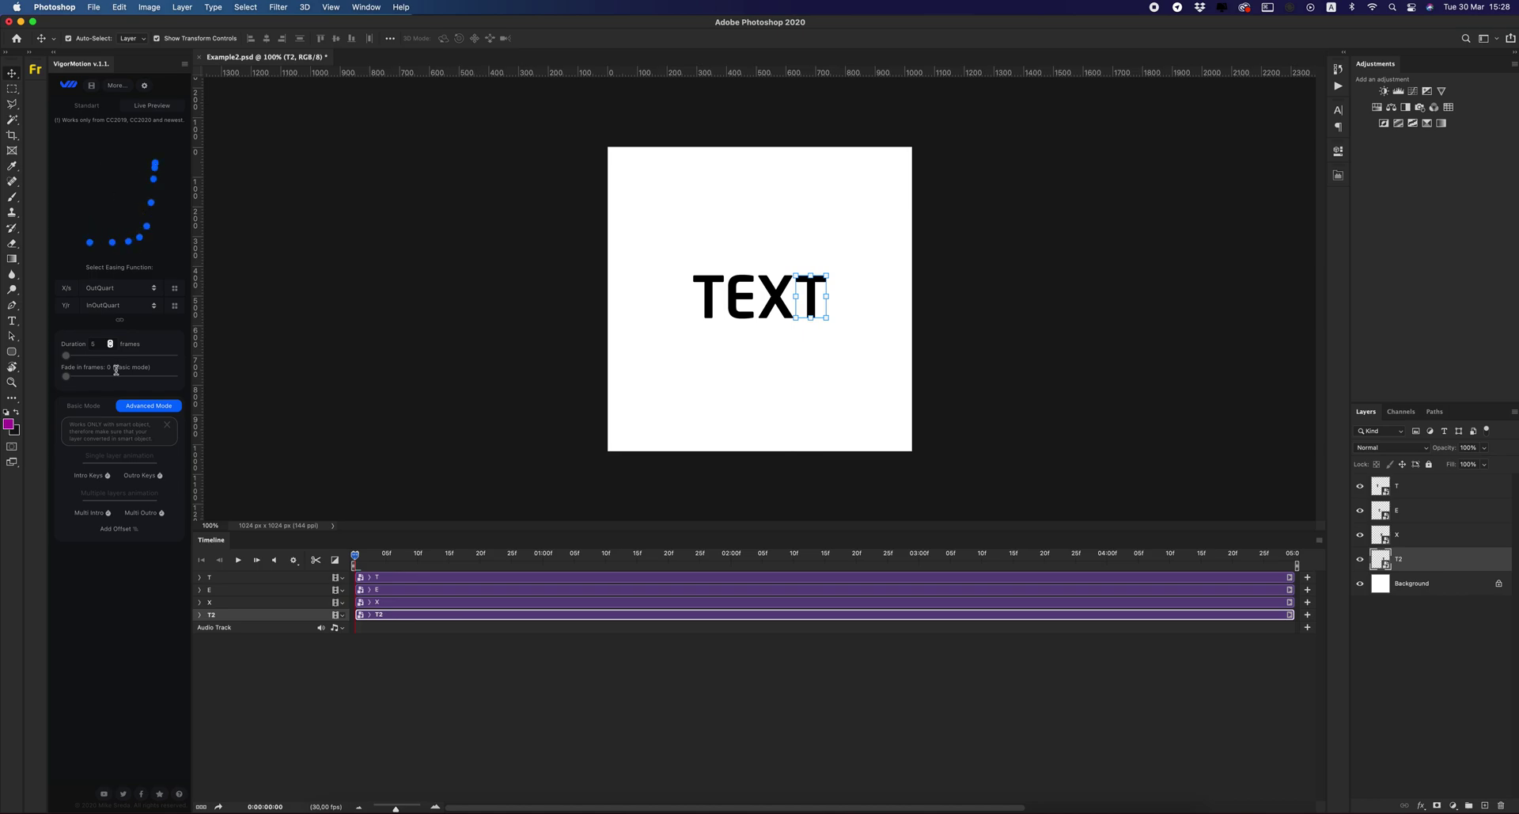
Set the animation duration to 23 frames and select the T letter layer.
click(94, 343)
text(23)
key(Return)
click(1413, 484)
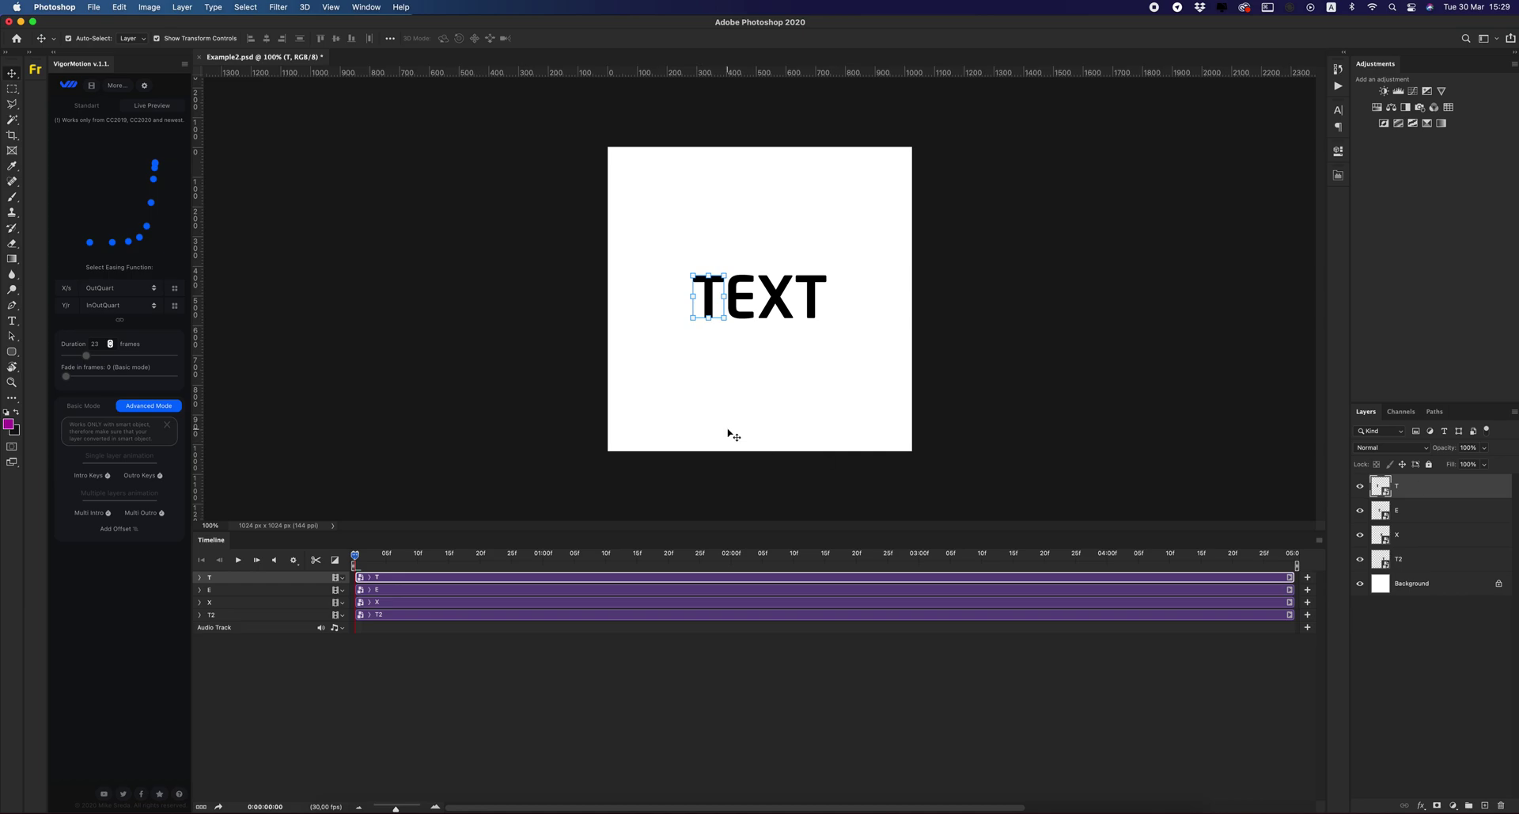
Start a Multi Intro on all four letter layers, with the T starting at the canvas's top-left.
shift+click(1414, 560)
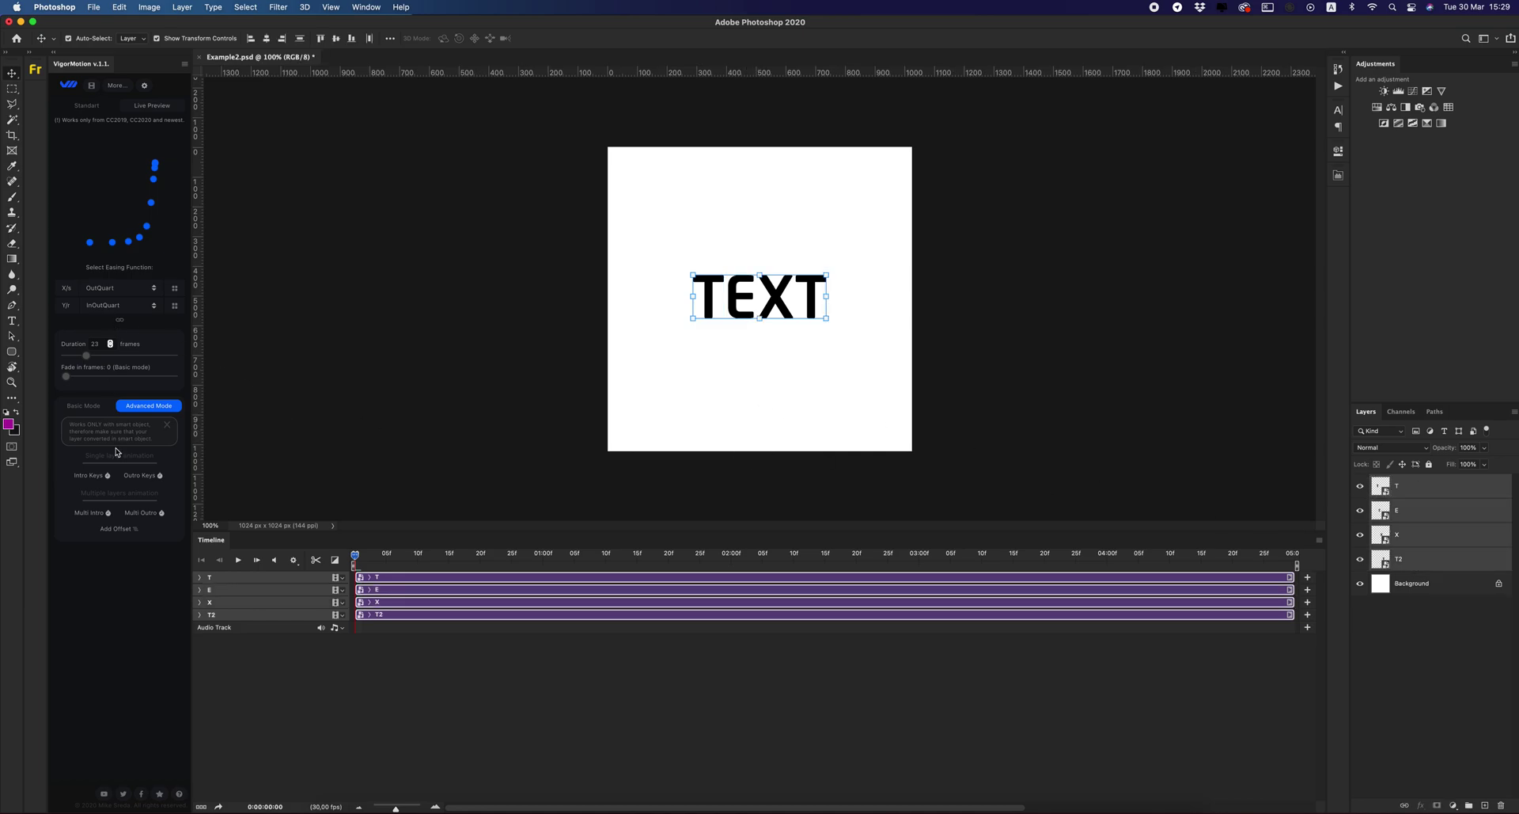
click(89, 512)
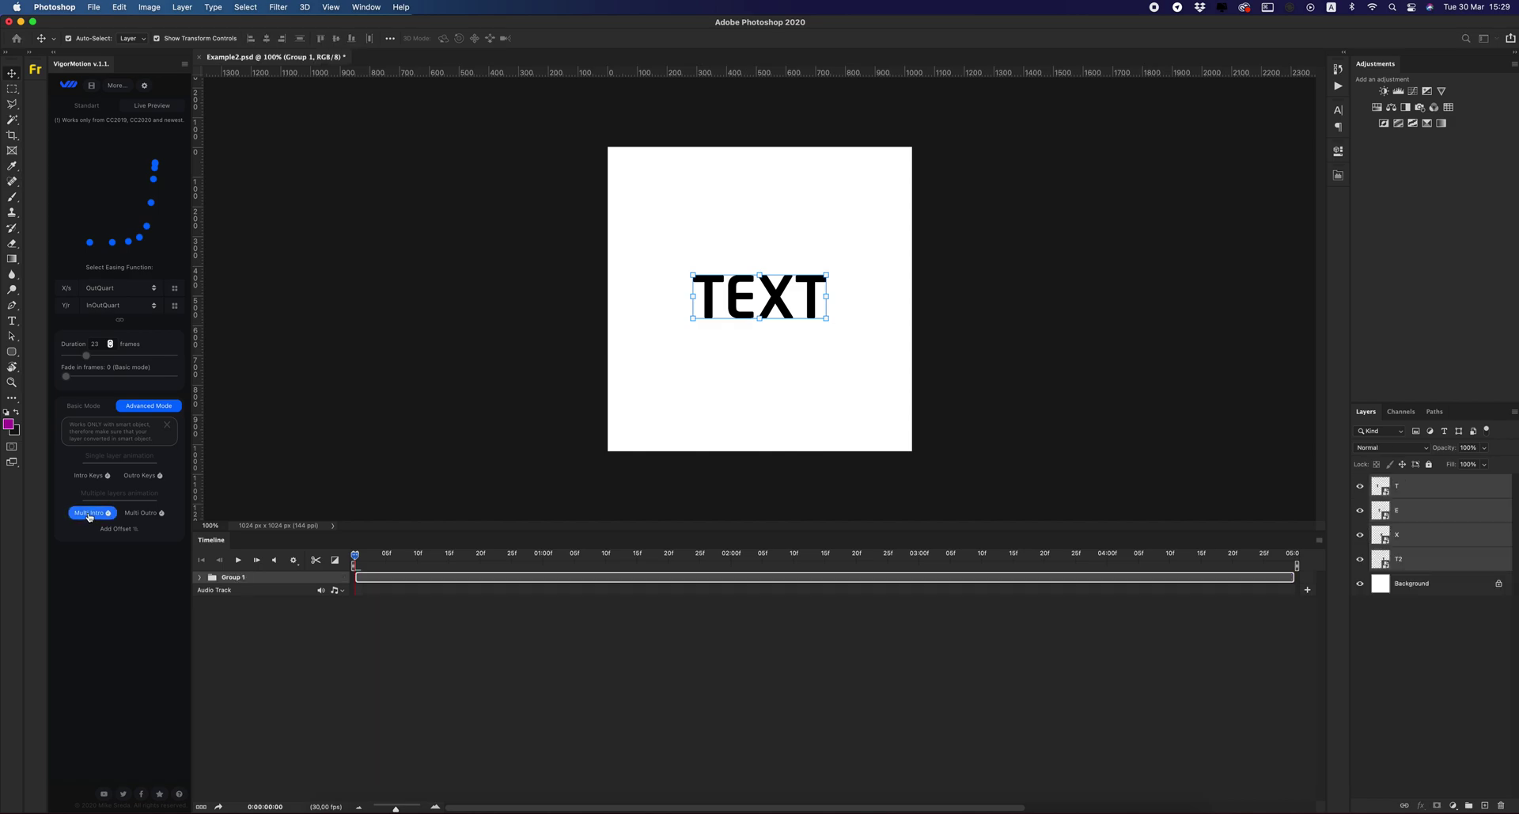
click(761, 282)
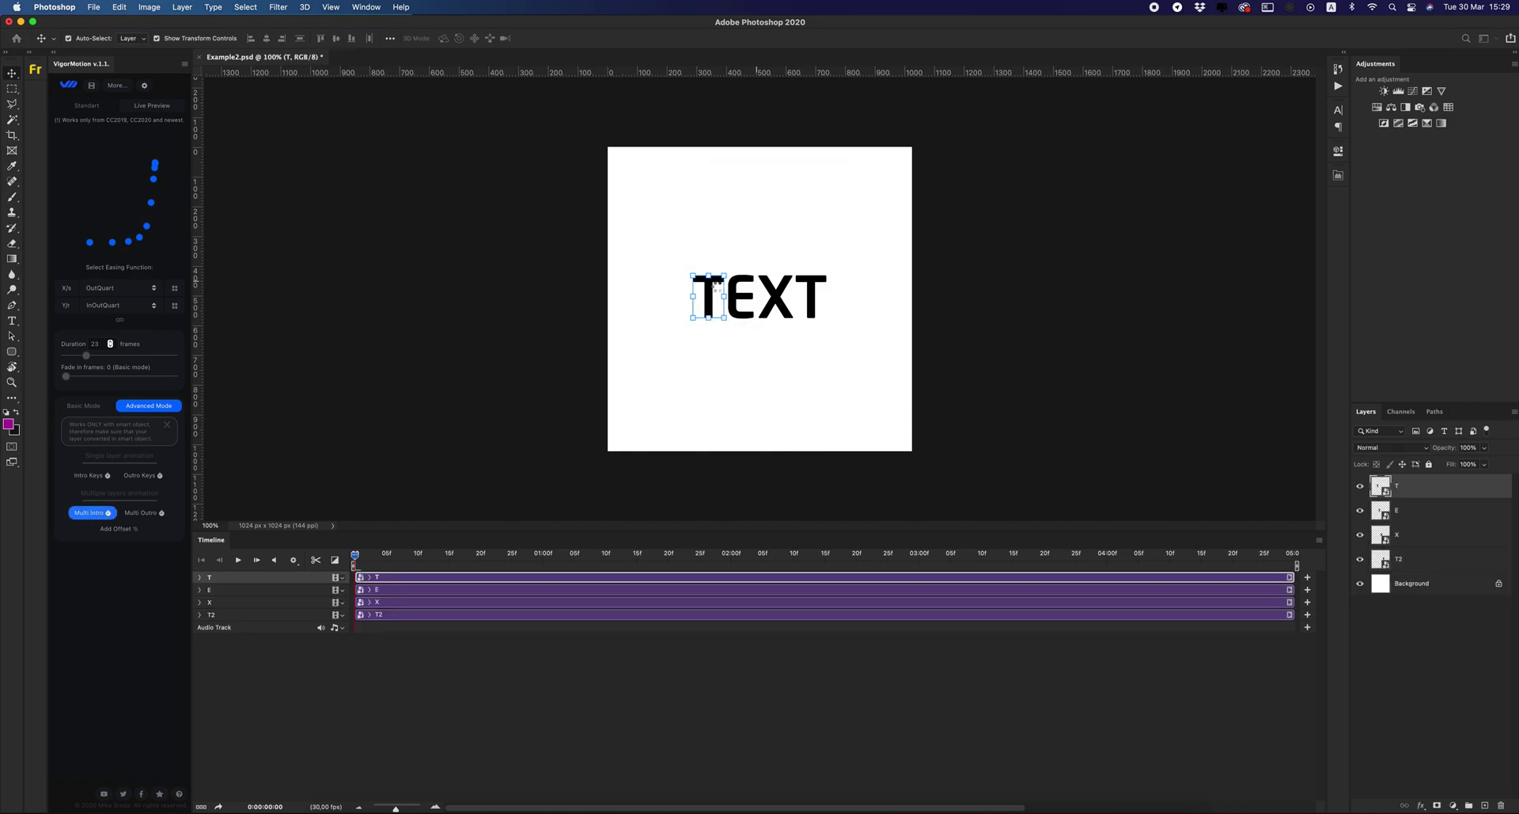
drag(708, 283, 586, 137)
key(Return)
key(space)
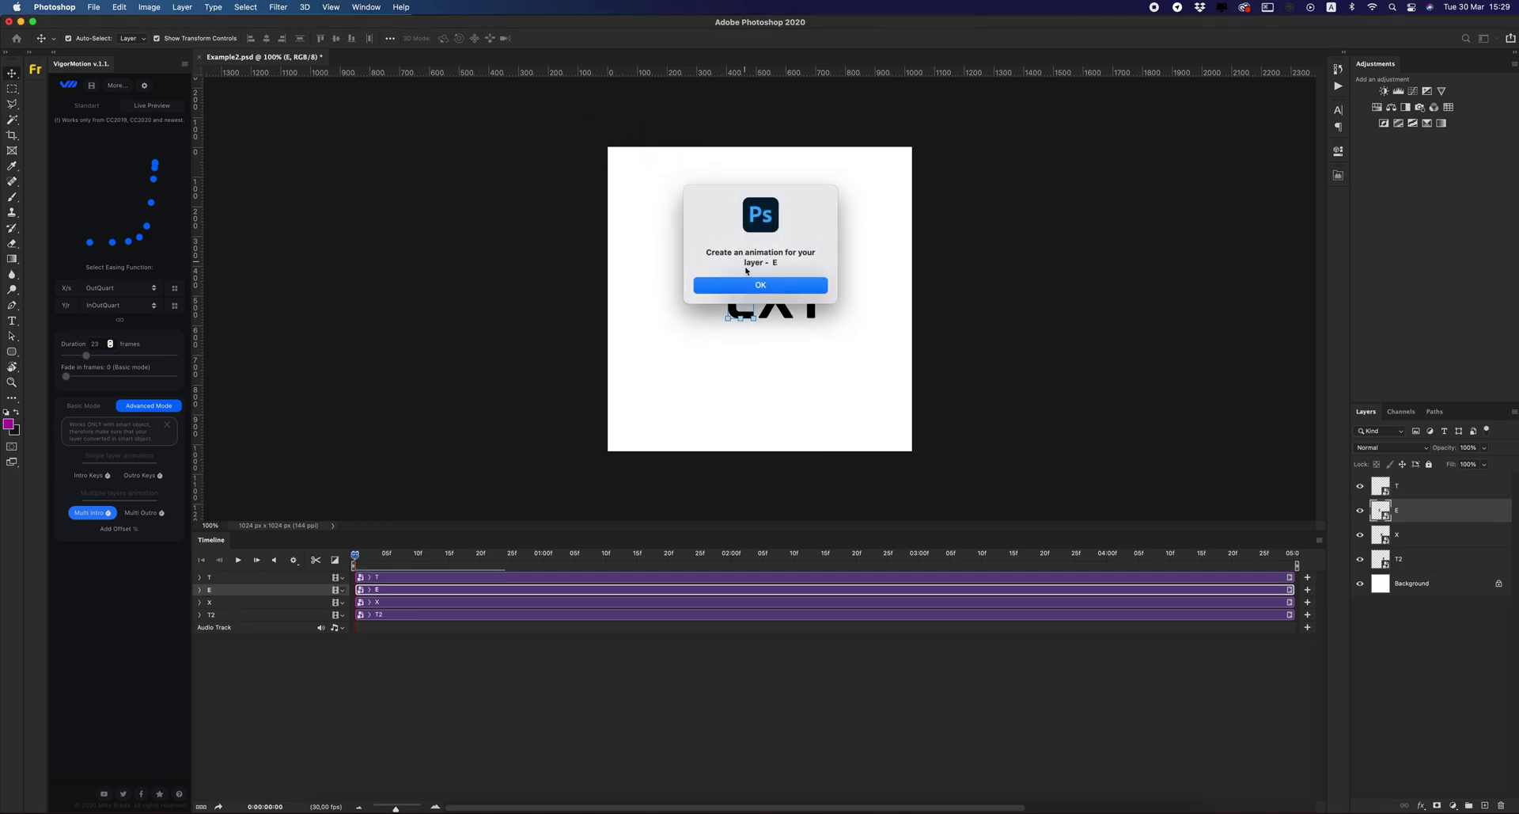
Place the E's intro start position just above the canvas top.
key(Return)
key(Return)
key(Return)
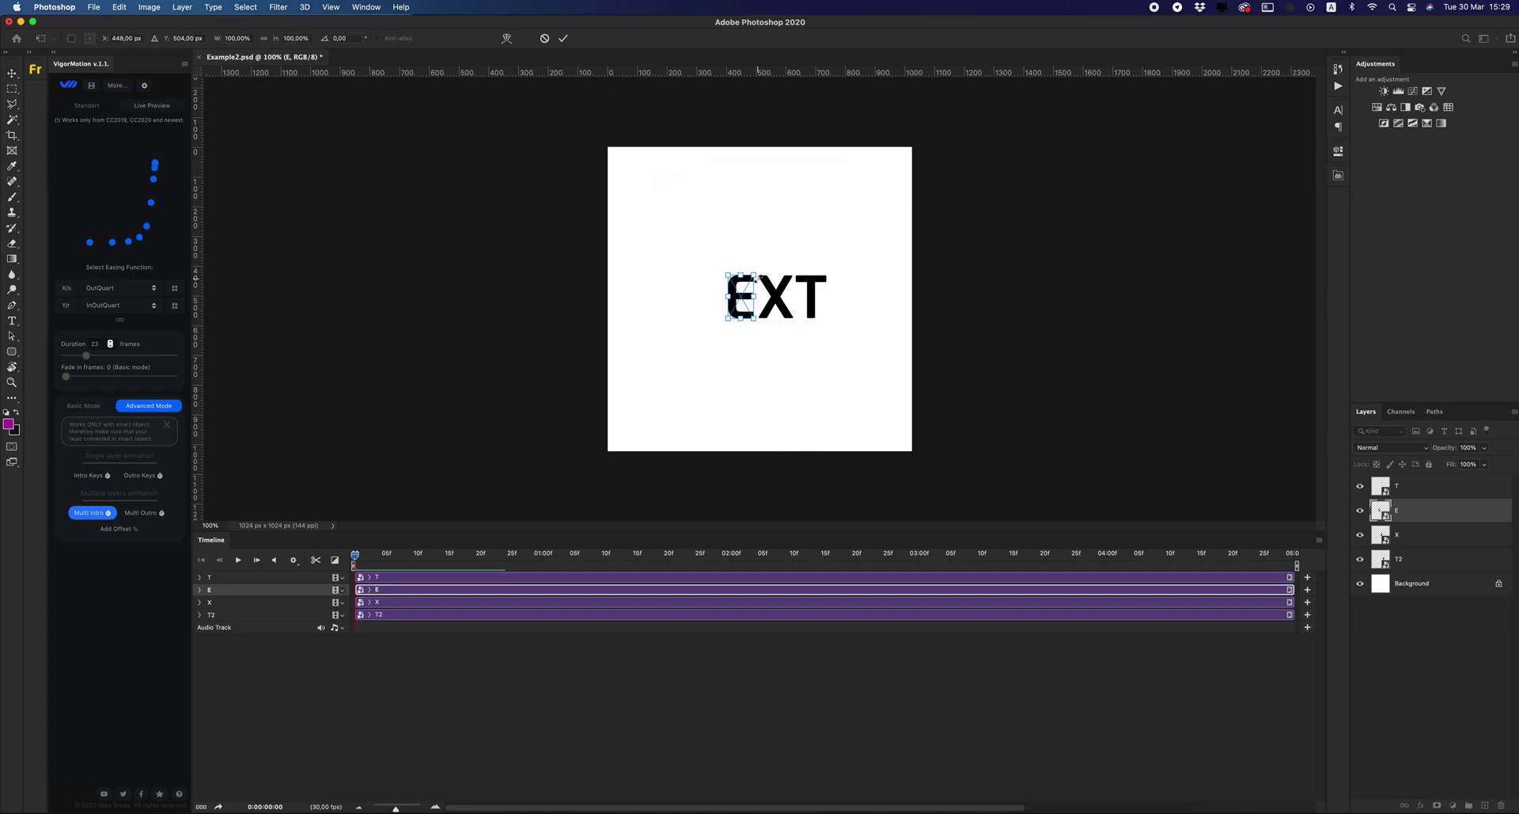
drag(736, 289, 781, 115)
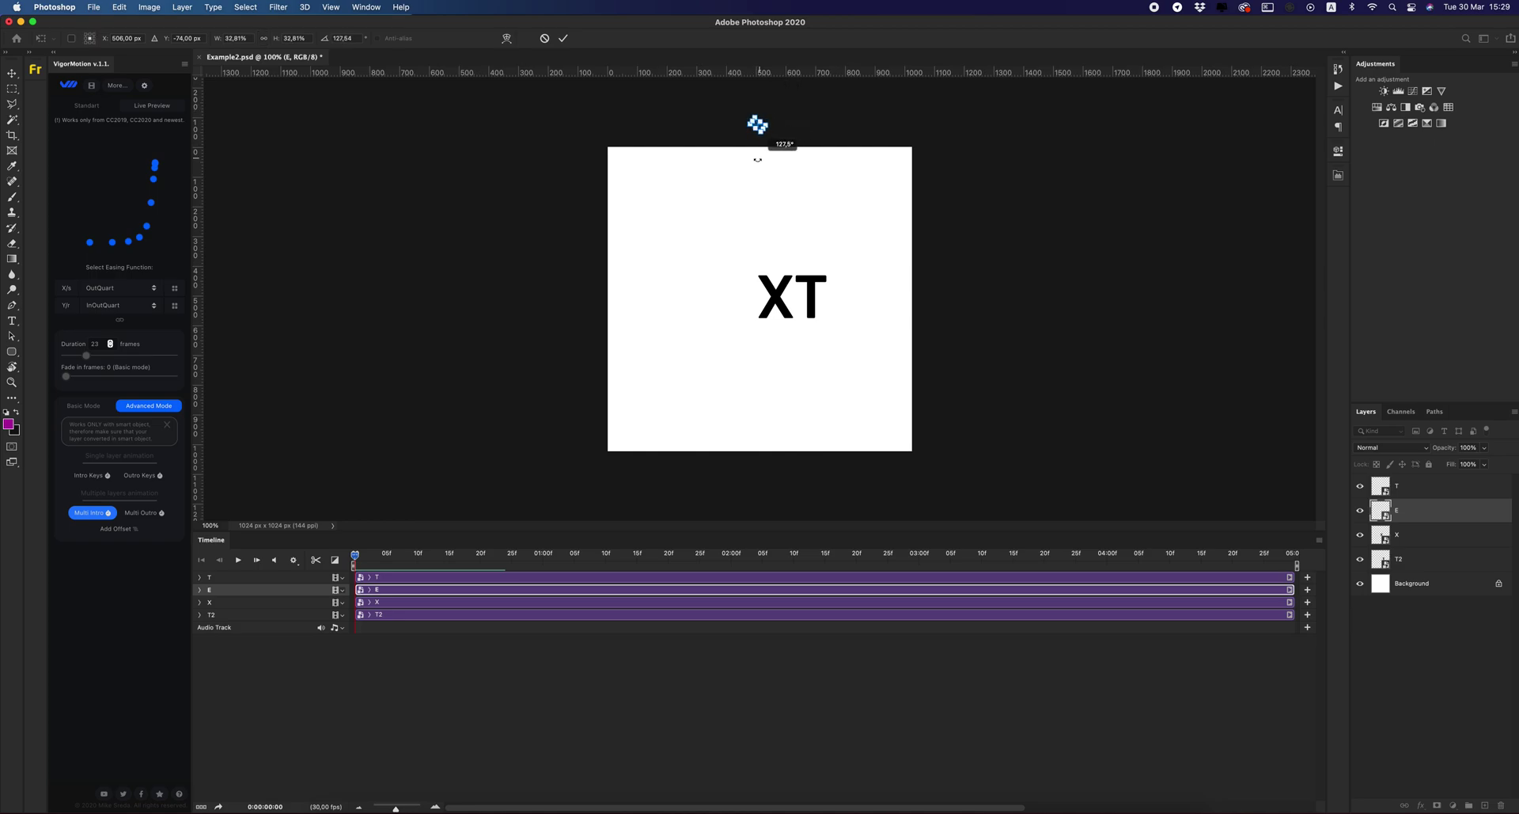
key(Return)
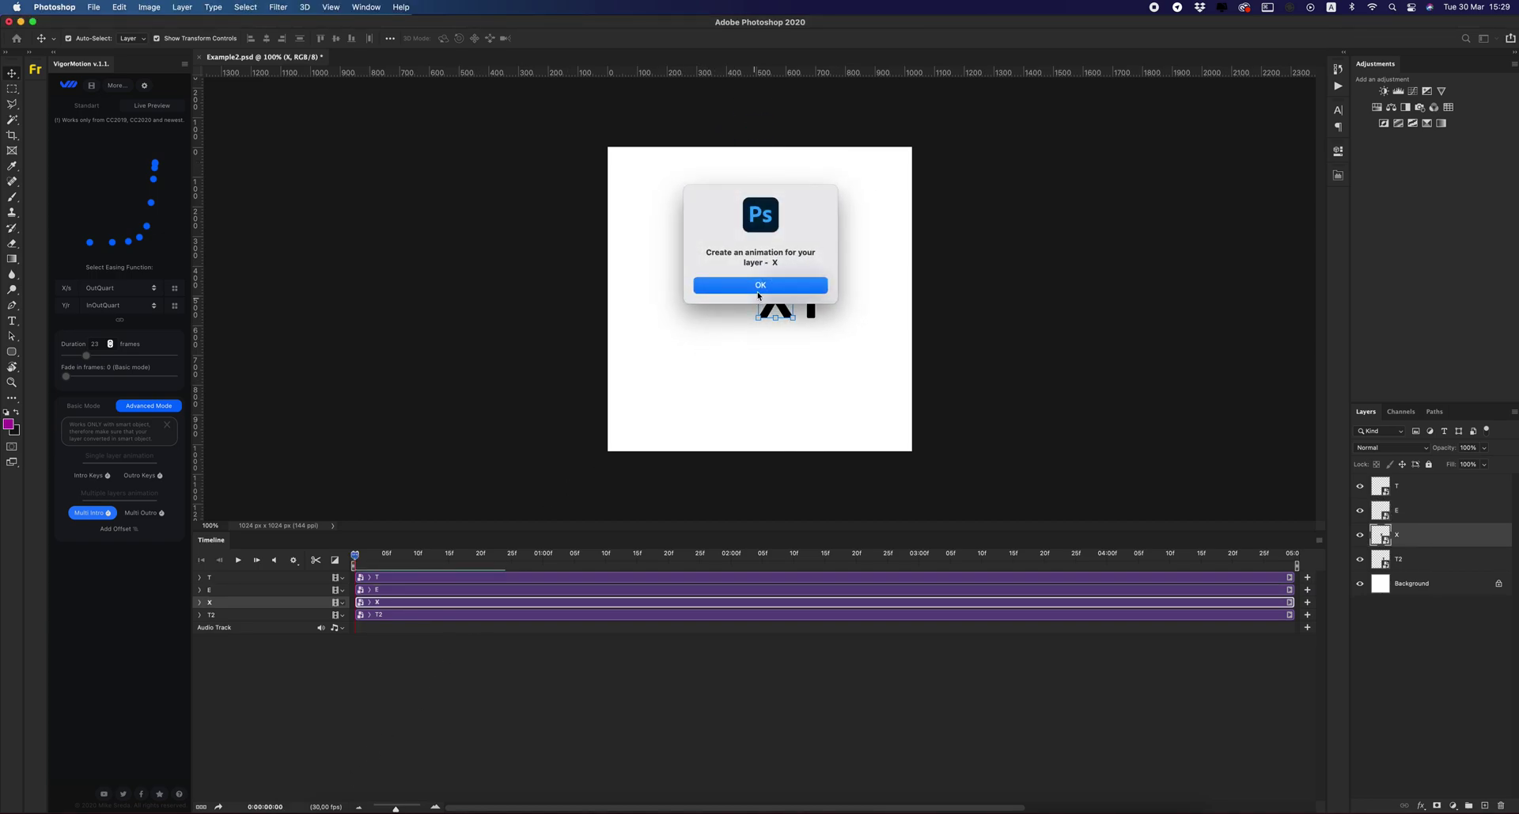
Set the X's intro start below the canvas, shrunk to about 43%.
click(761, 287)
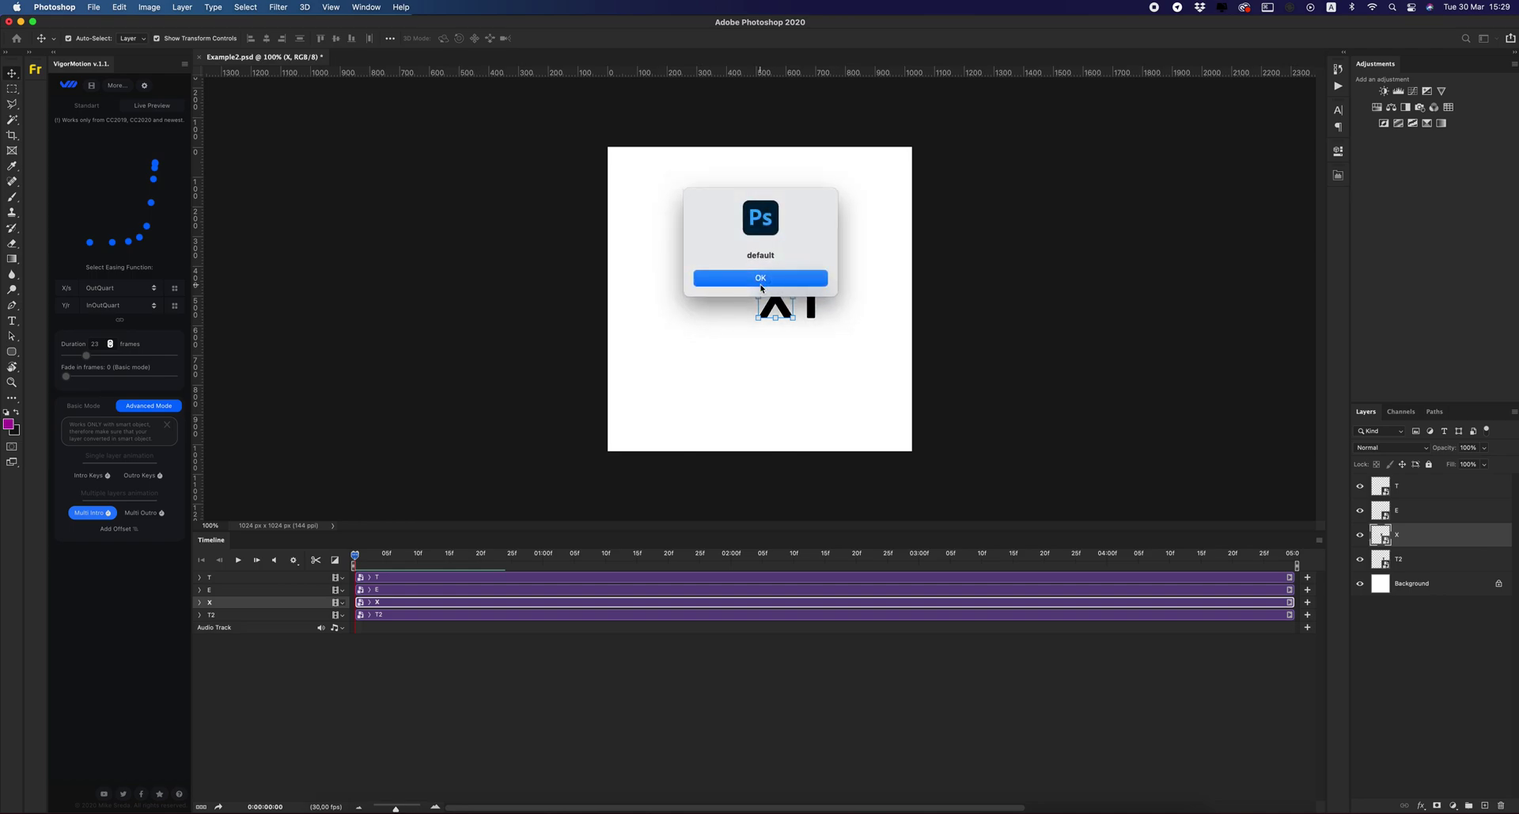
click(761, 278)
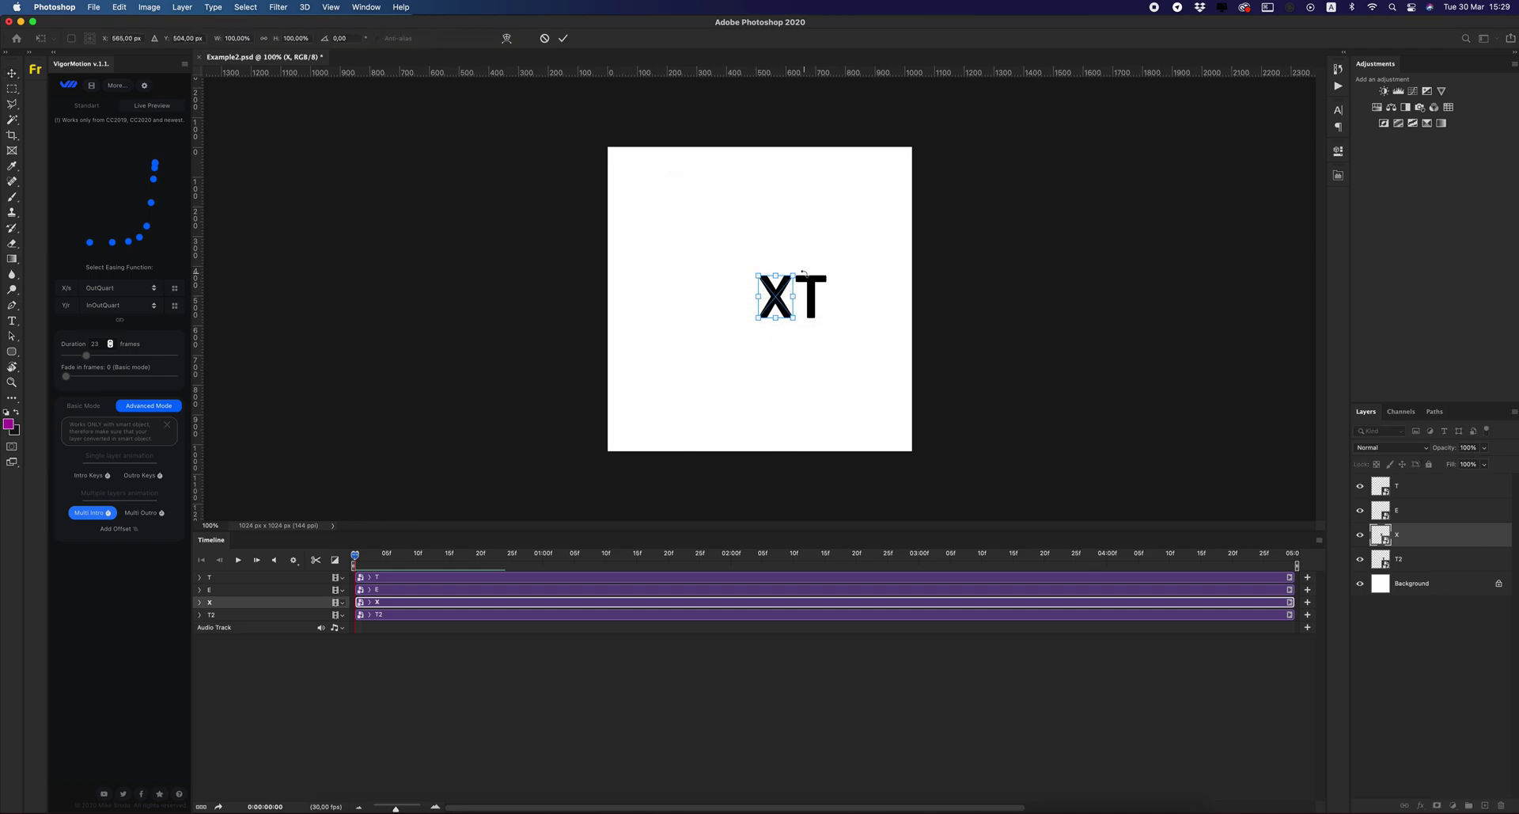
drag(782, 289, 823, 473)
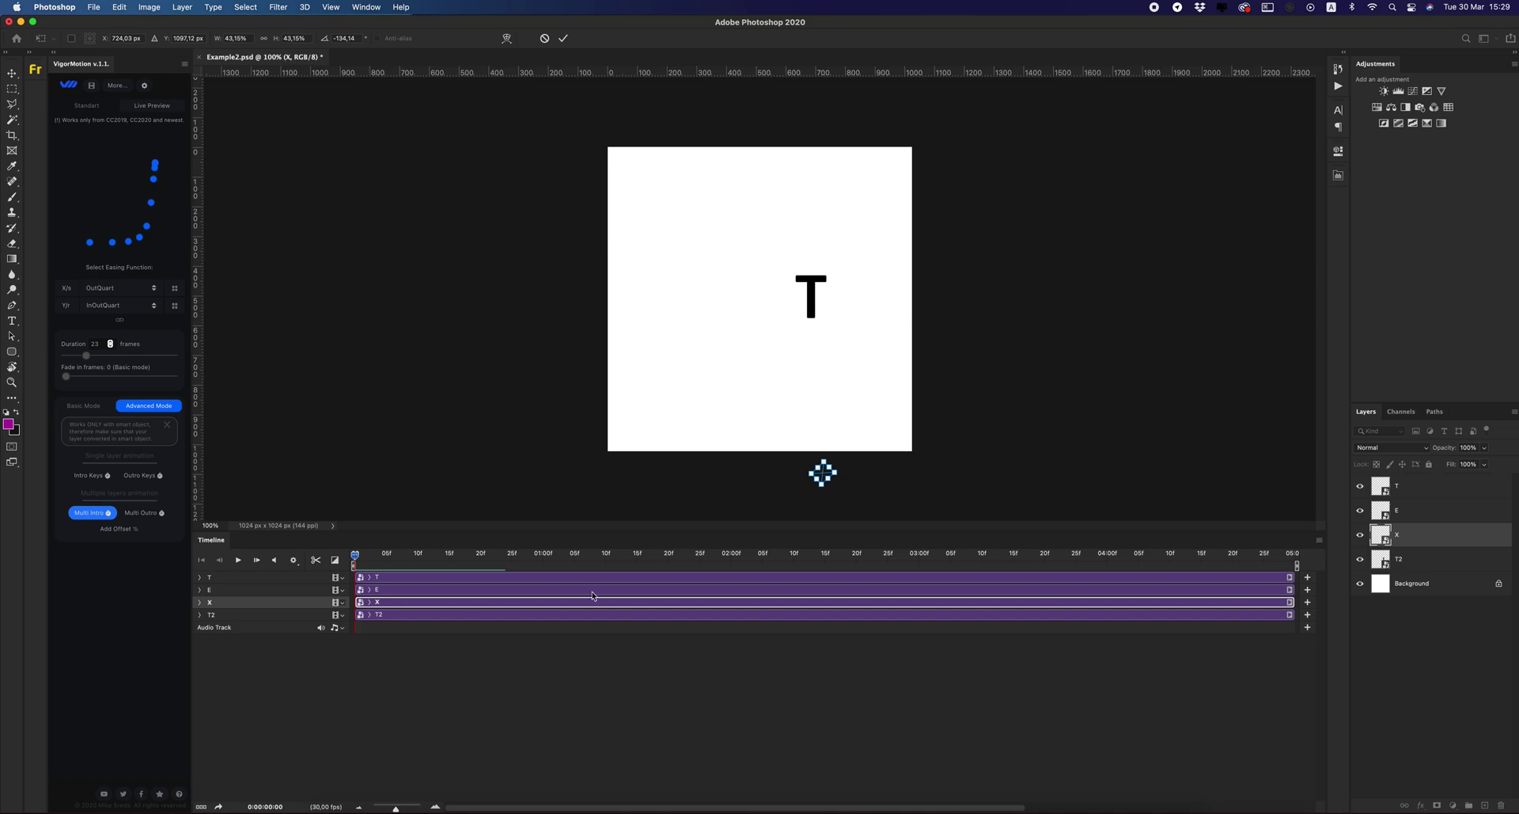
key(Return)
key(shift+Right)
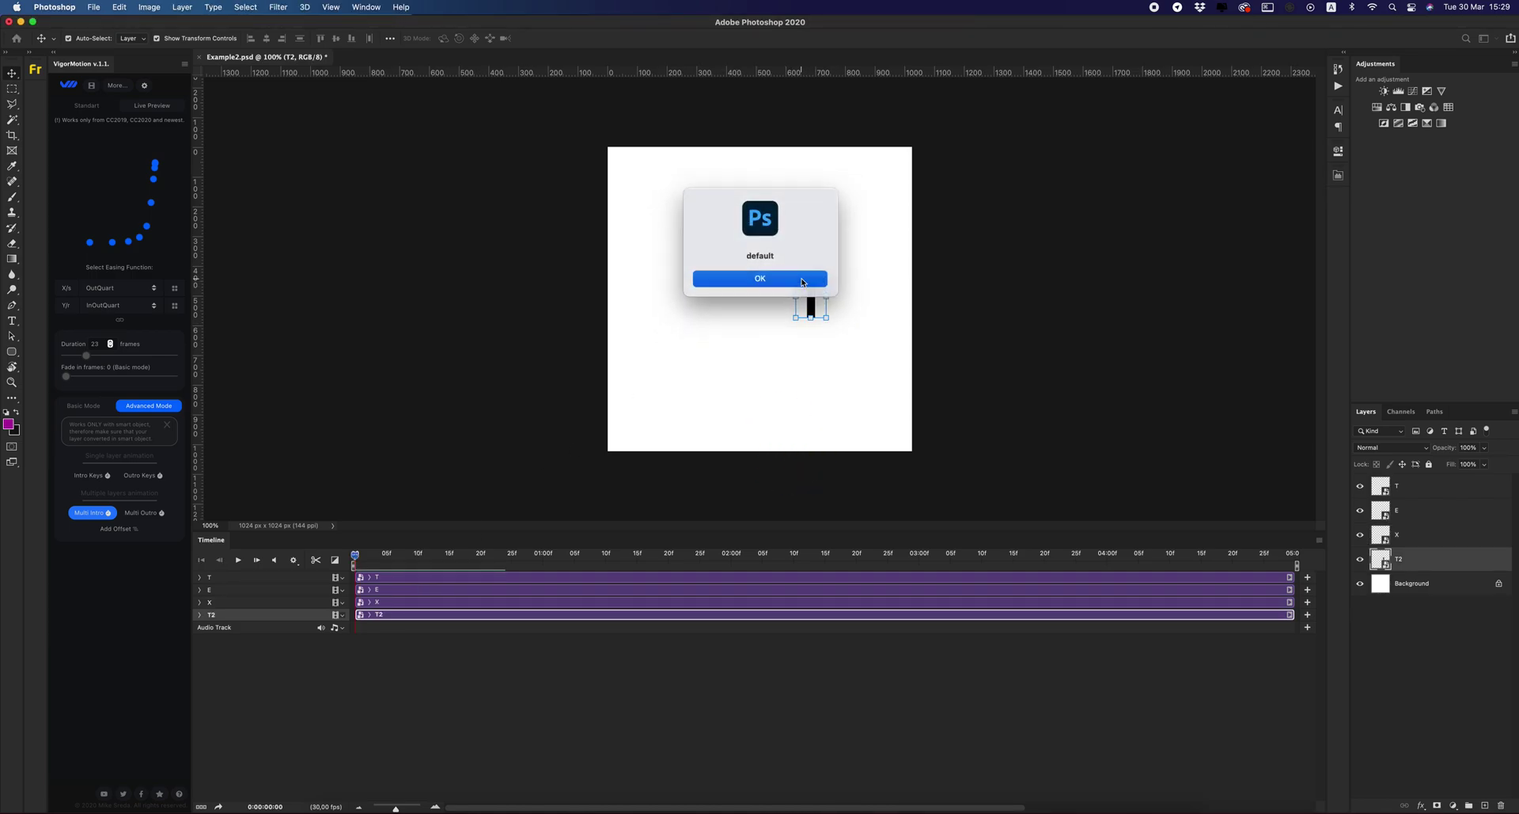
Rotate the final T, shrink it to 44% and start it beyond the canvas's top-right.
click(788, 284)
drag(832, 269, 813, 294)
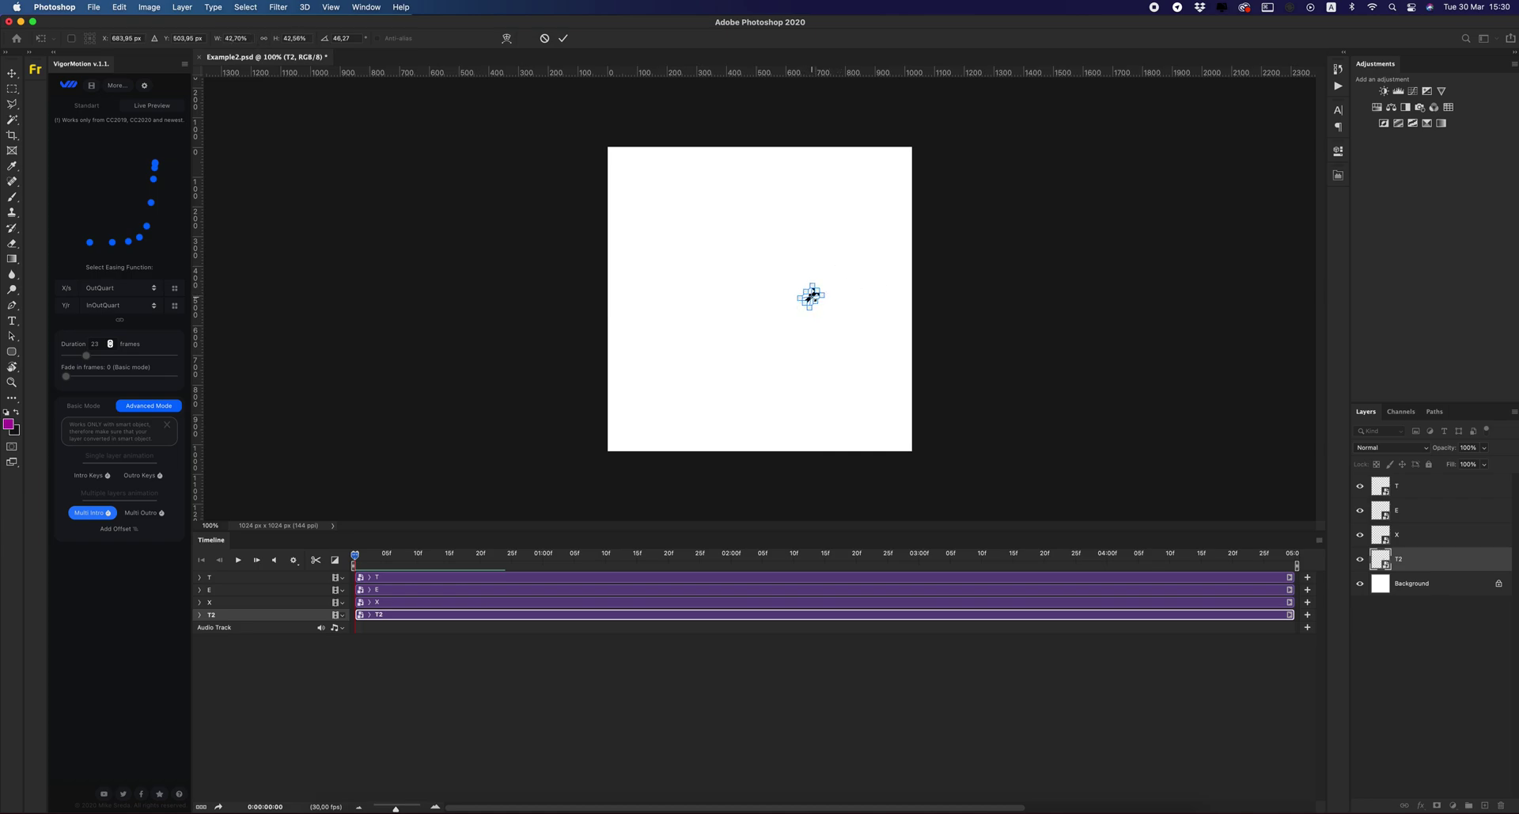
key(super+equal)
drag(867, 294, 1141, 164)
key(Return)
key(space)
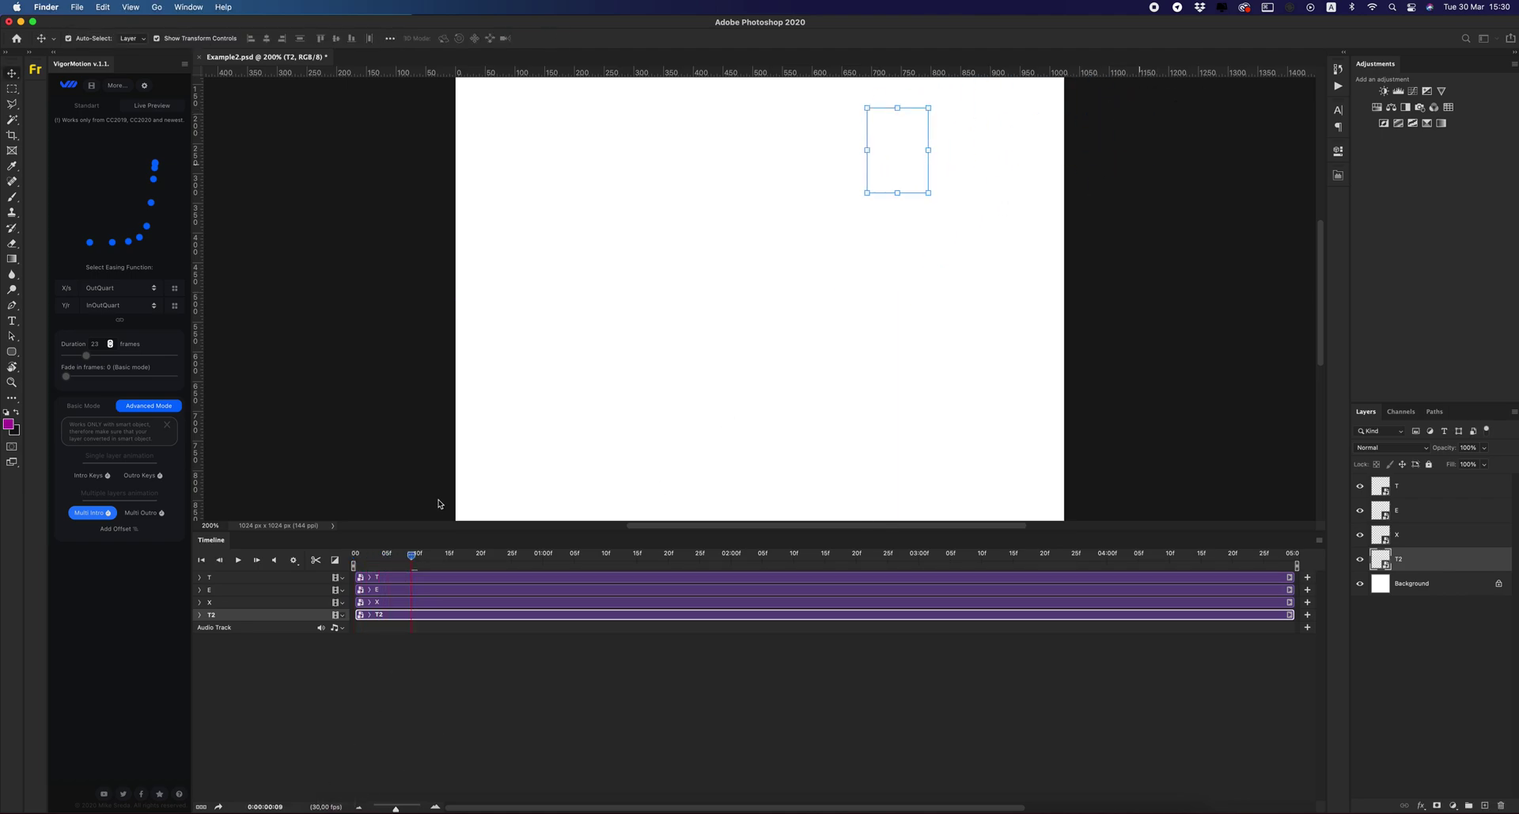
Apply the multi intro and scrub the timeline to watch the letters fly in to spell TEXT.
click(713, 396)
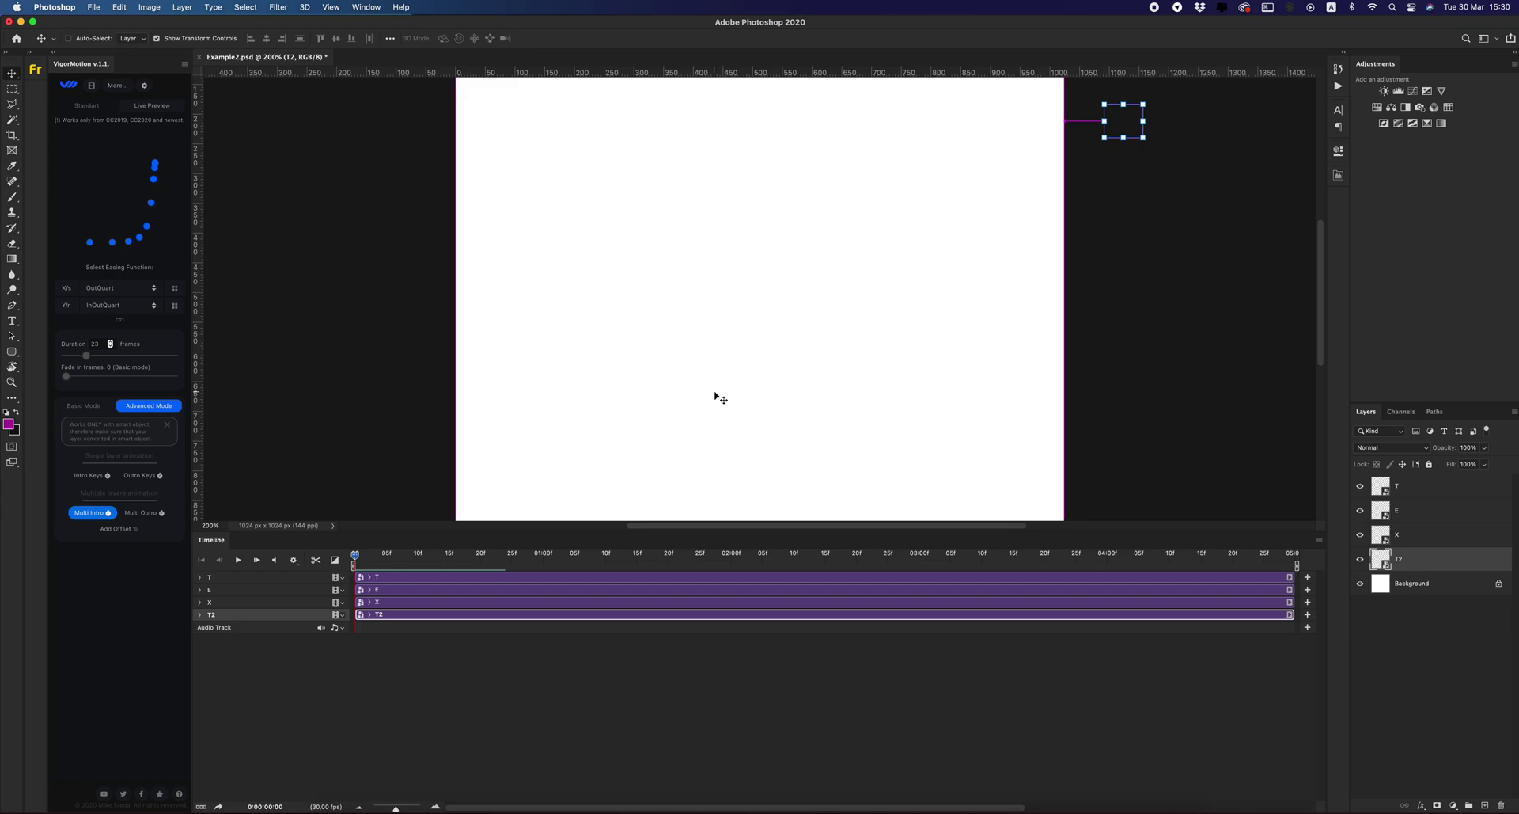
key(super+minus)
drag(357, 559, 507, 559)
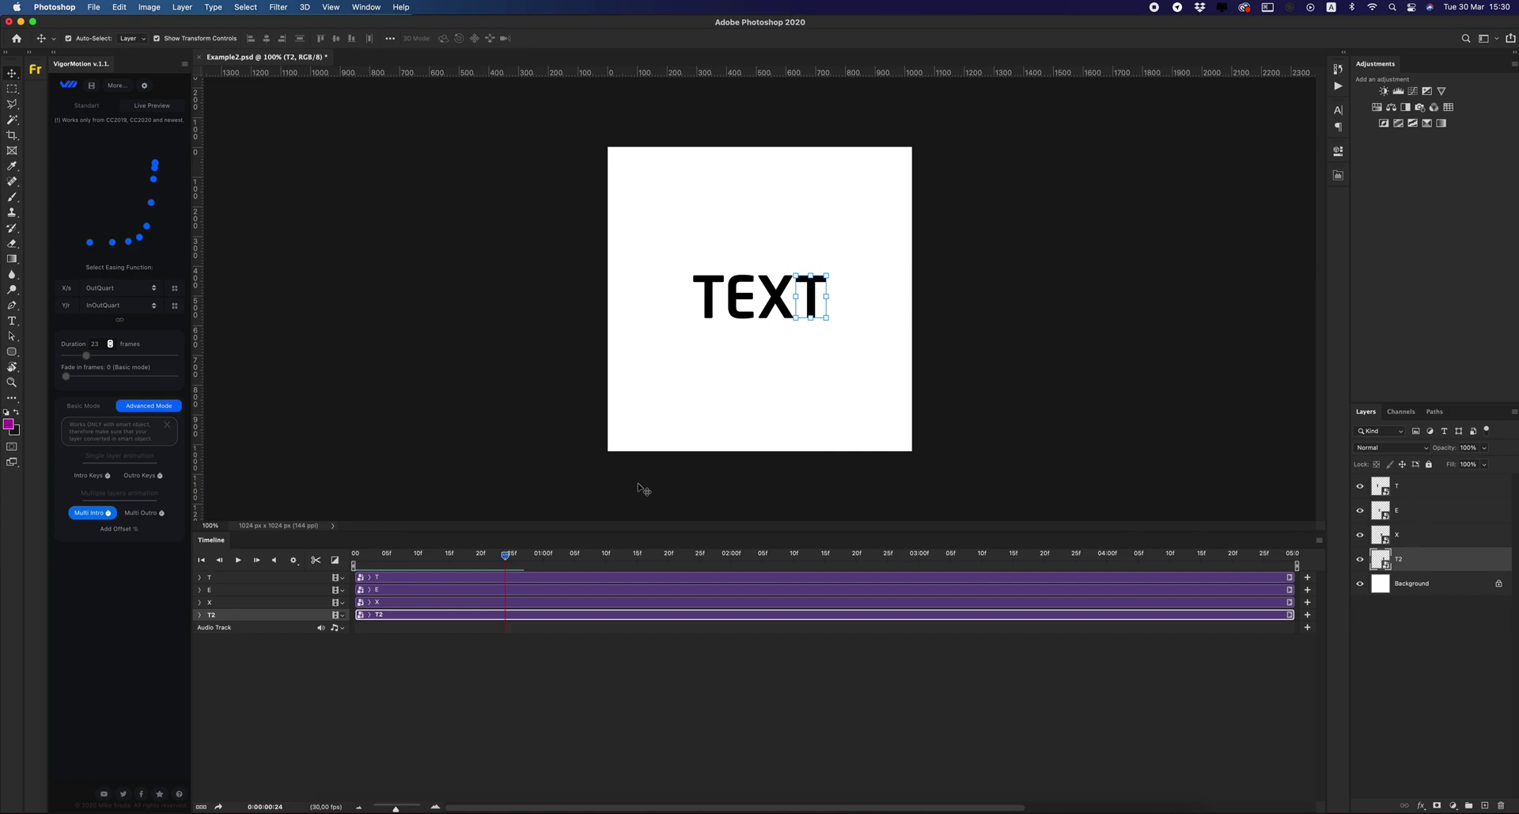
drag(509, 557, 918, 552)
Start a Multi Outro on all four letter layers, sending the first T below the canvas.
click(1397, 482)
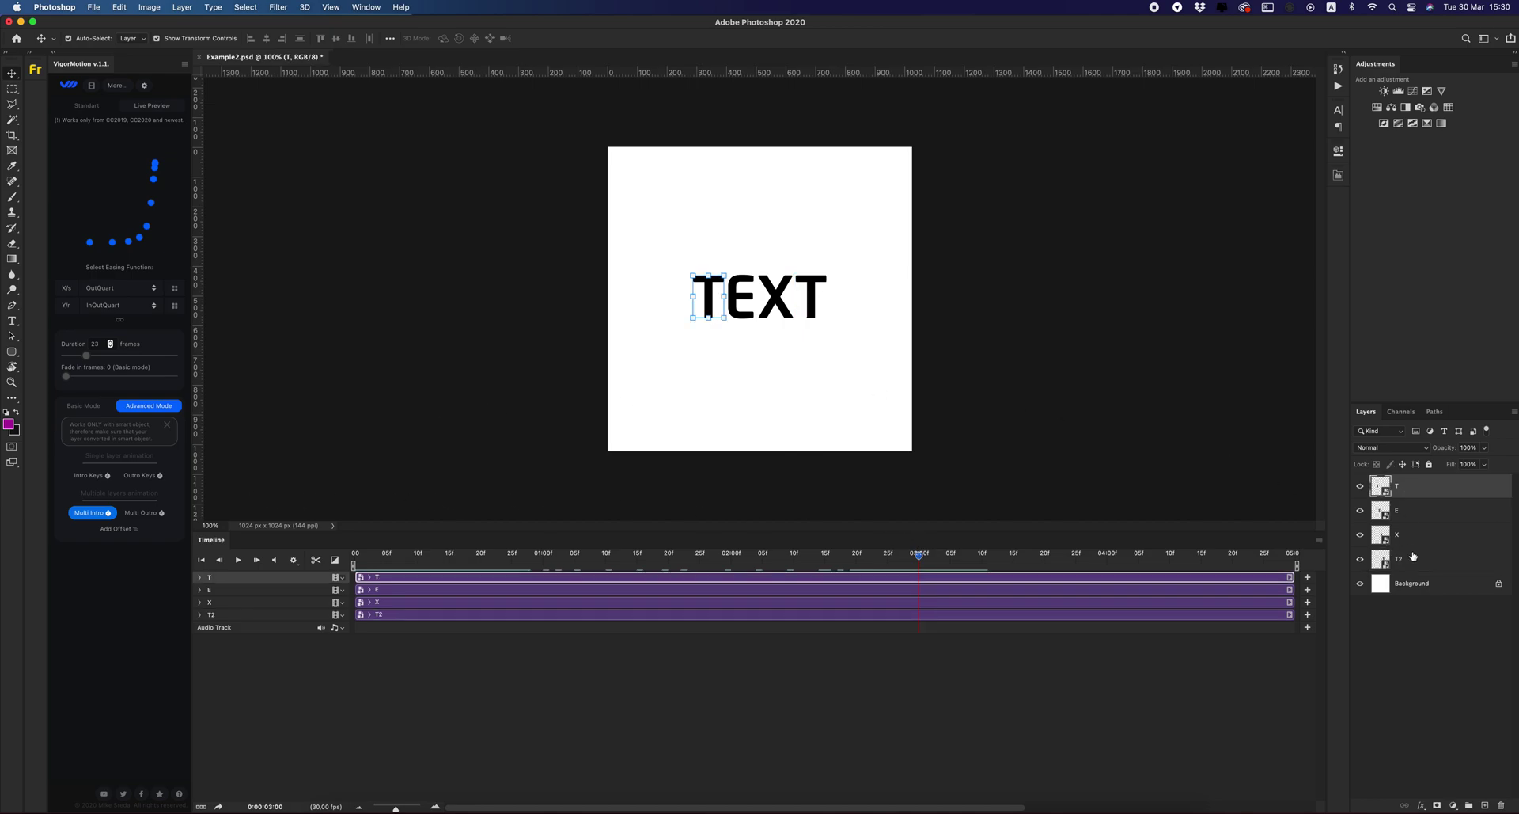
shift+click(1414, 560)
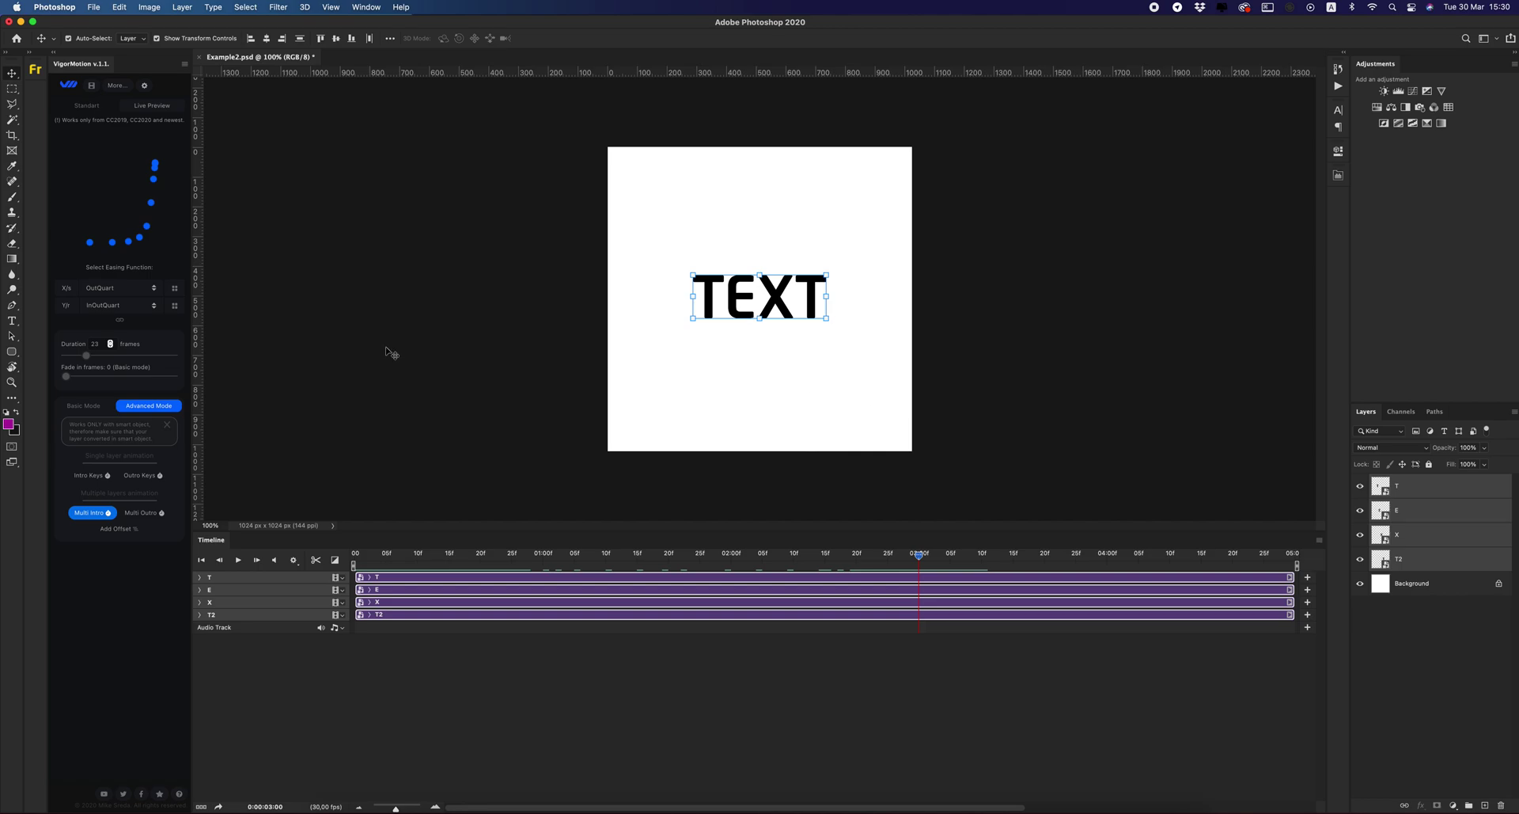
click(145, 512)
key(Return)
drag(711, 297, 705, 475)
key(Return)
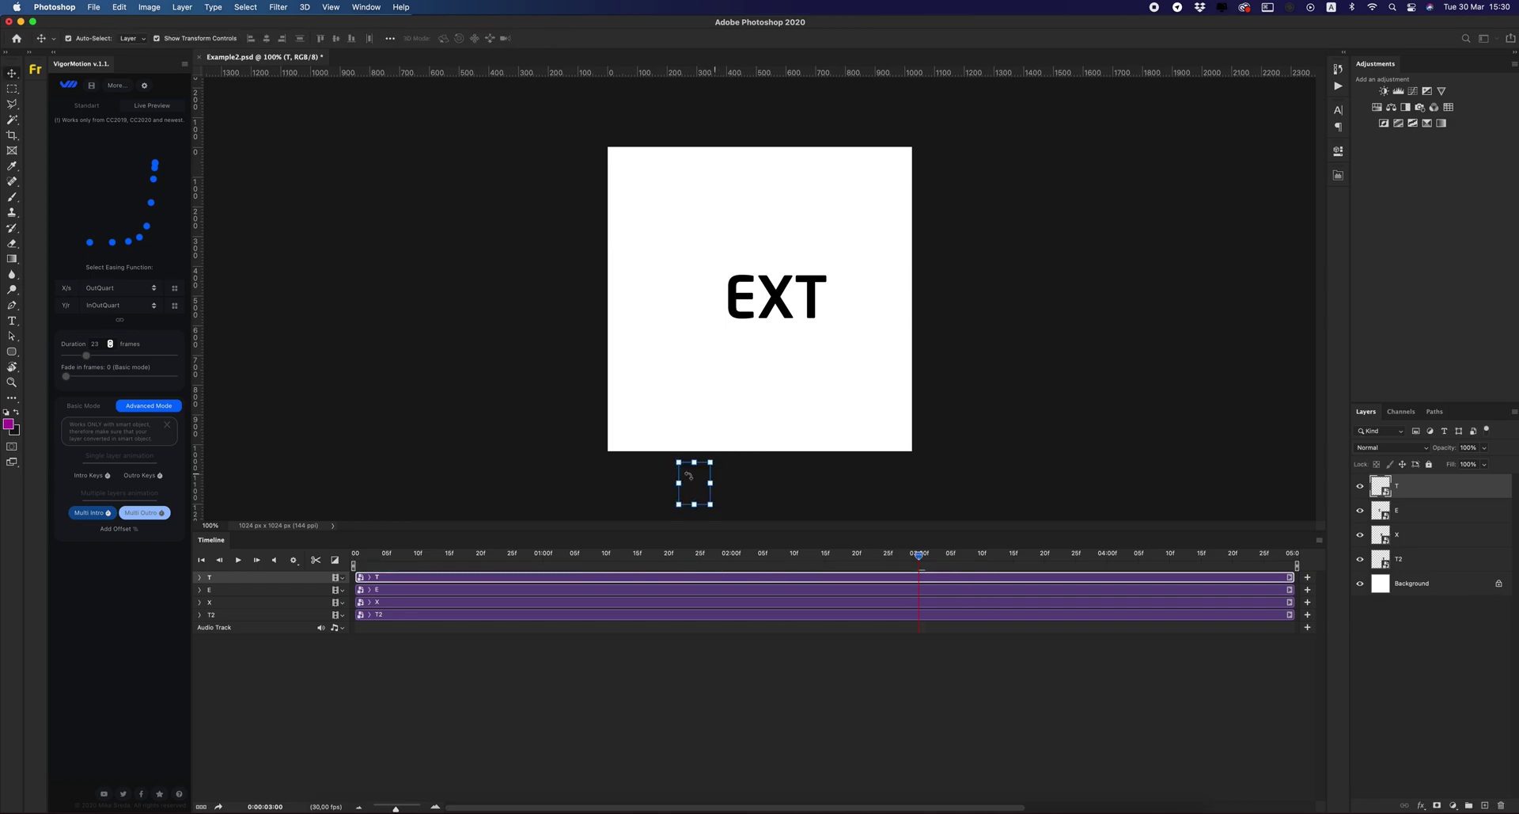
key(space)
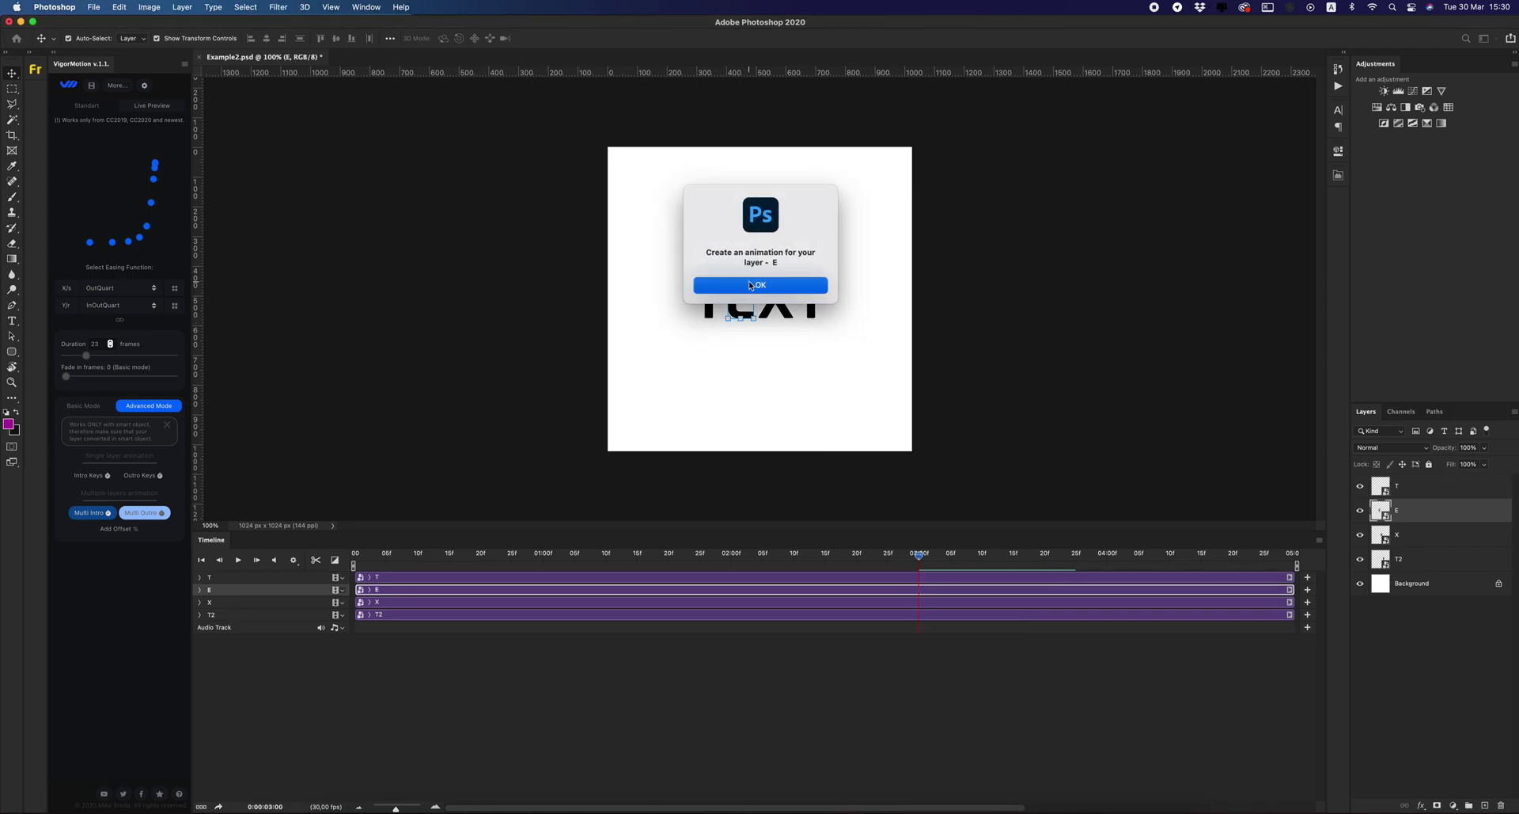
Set the E's outro end rotated about 136 degrees, shrunk, at the canvas bottom.
click(750, 285)
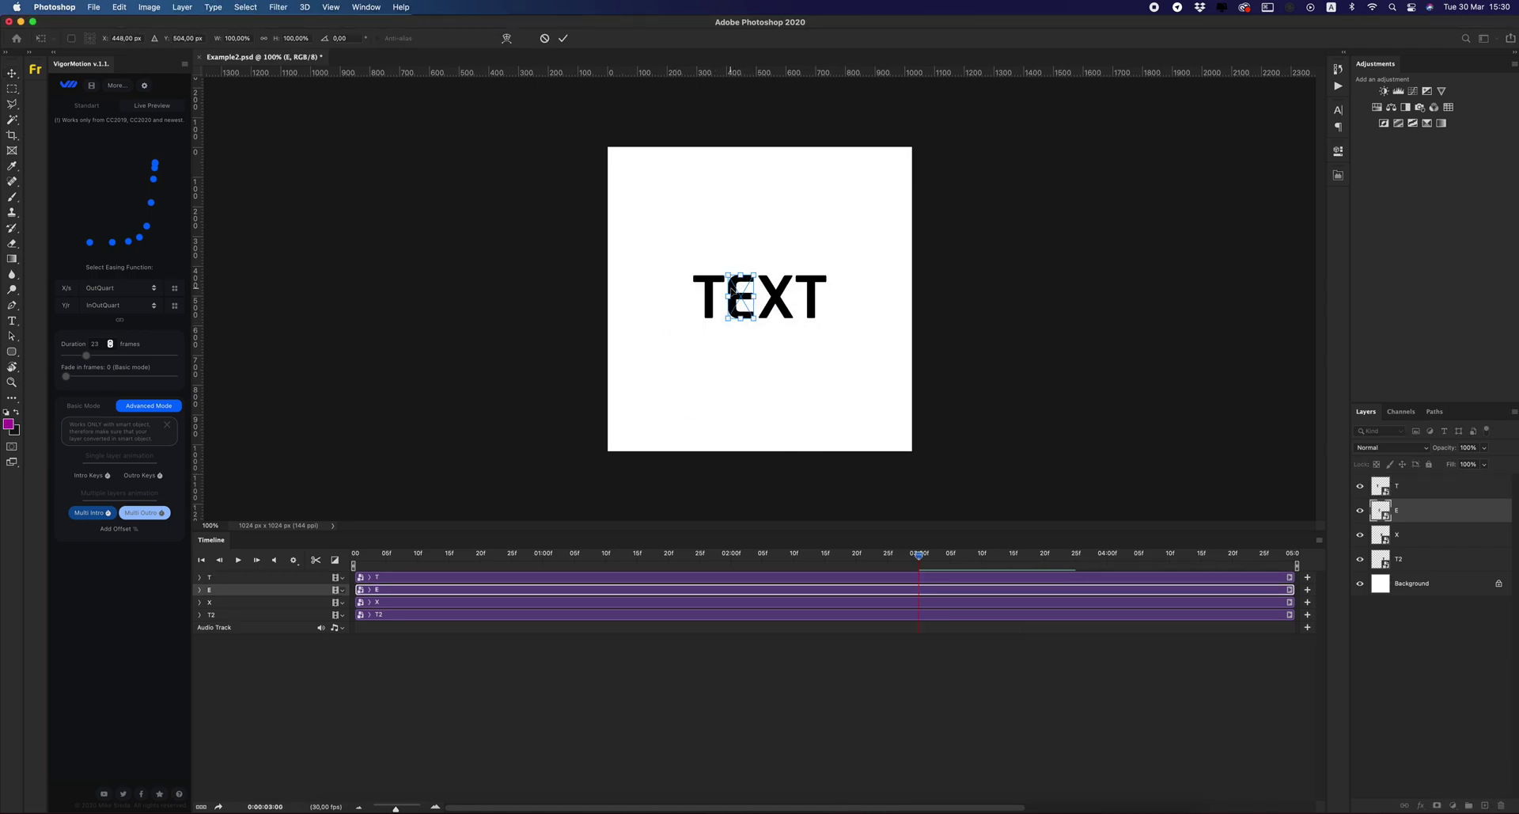
drag(733, 290, 786, 118)
mouse_move(841, 103)
mouse_down()
mouse_move(806, 165)
mouse_move(809, 129)
mouse_move(815, 296)
mouse_move(811, 217)
mouse_up()
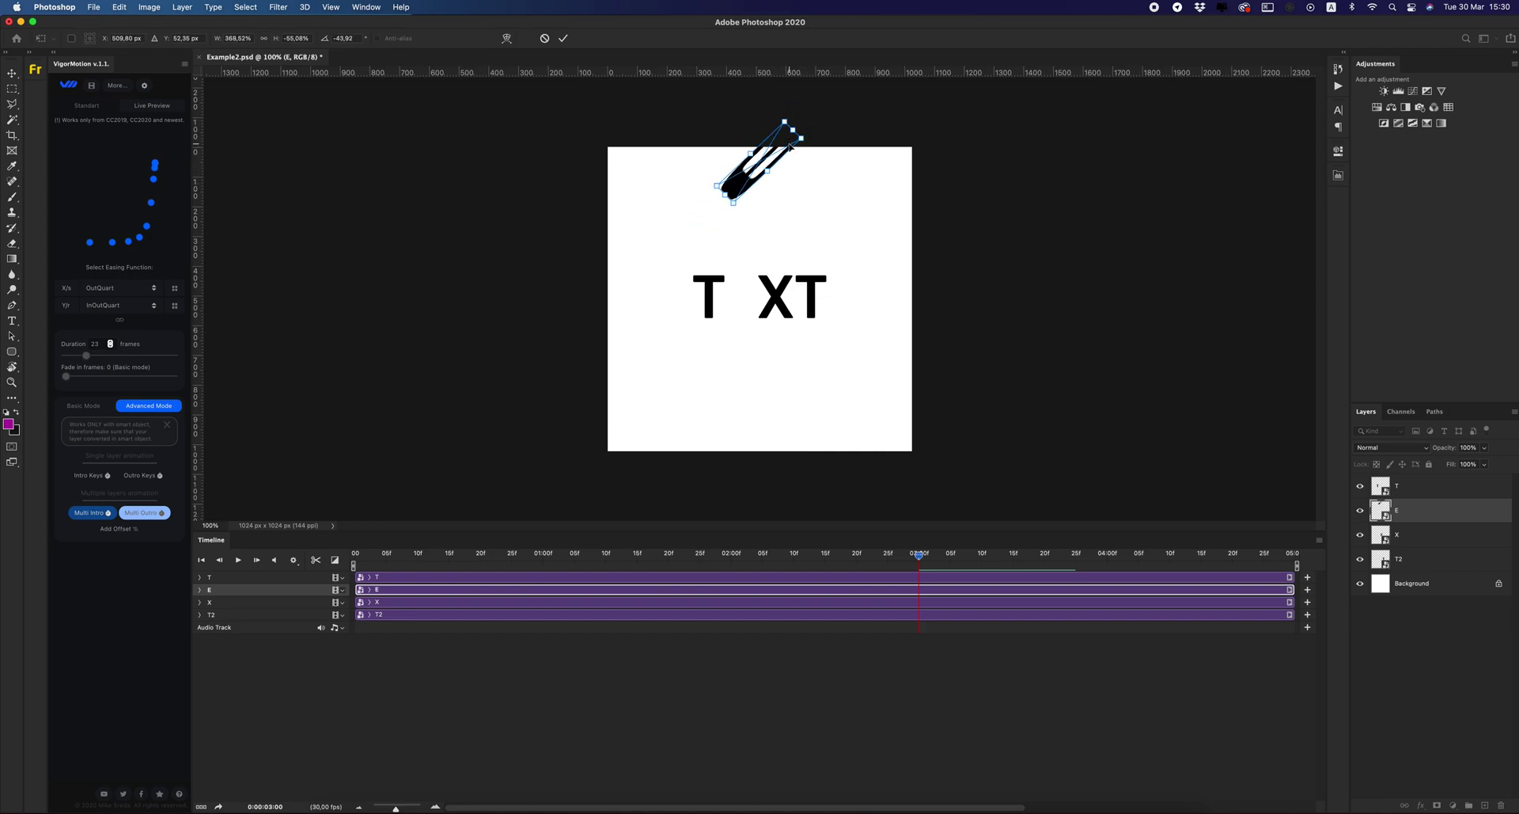
mouse_move(720, 206)
mouse_down()
mouse_move(800, 121)
mouse_move(777, 446)
mouse_move(757, 478)
mouse_up()
key(Escape)
key(space)
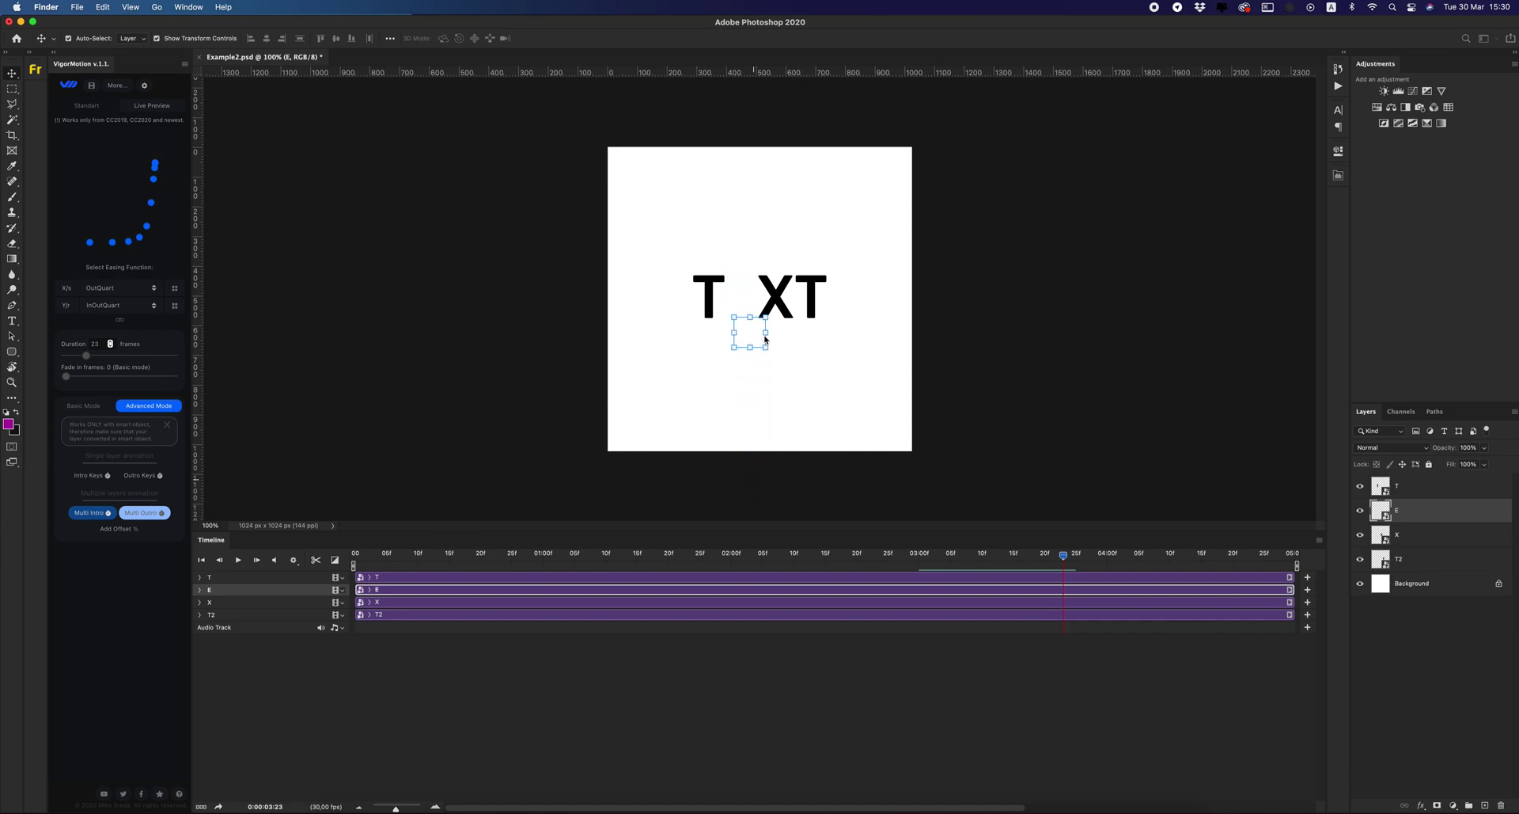
Set the X's outro end position above the canvas.
click(773, 331)
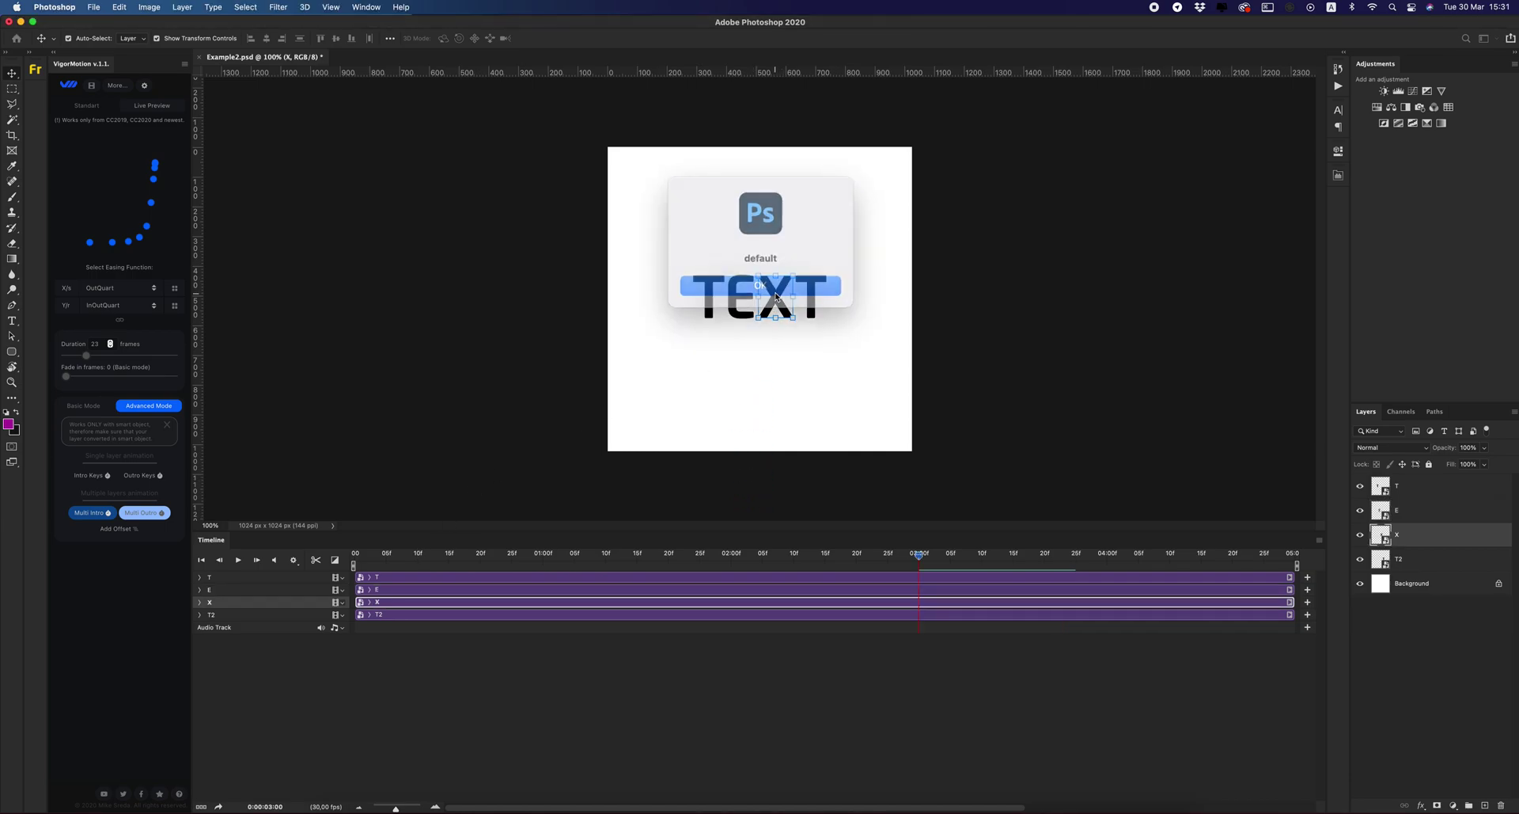
click(776, 283)
key(ctrl+t)
drag(781, 294, 862, 126)
key(Return)
key(space)
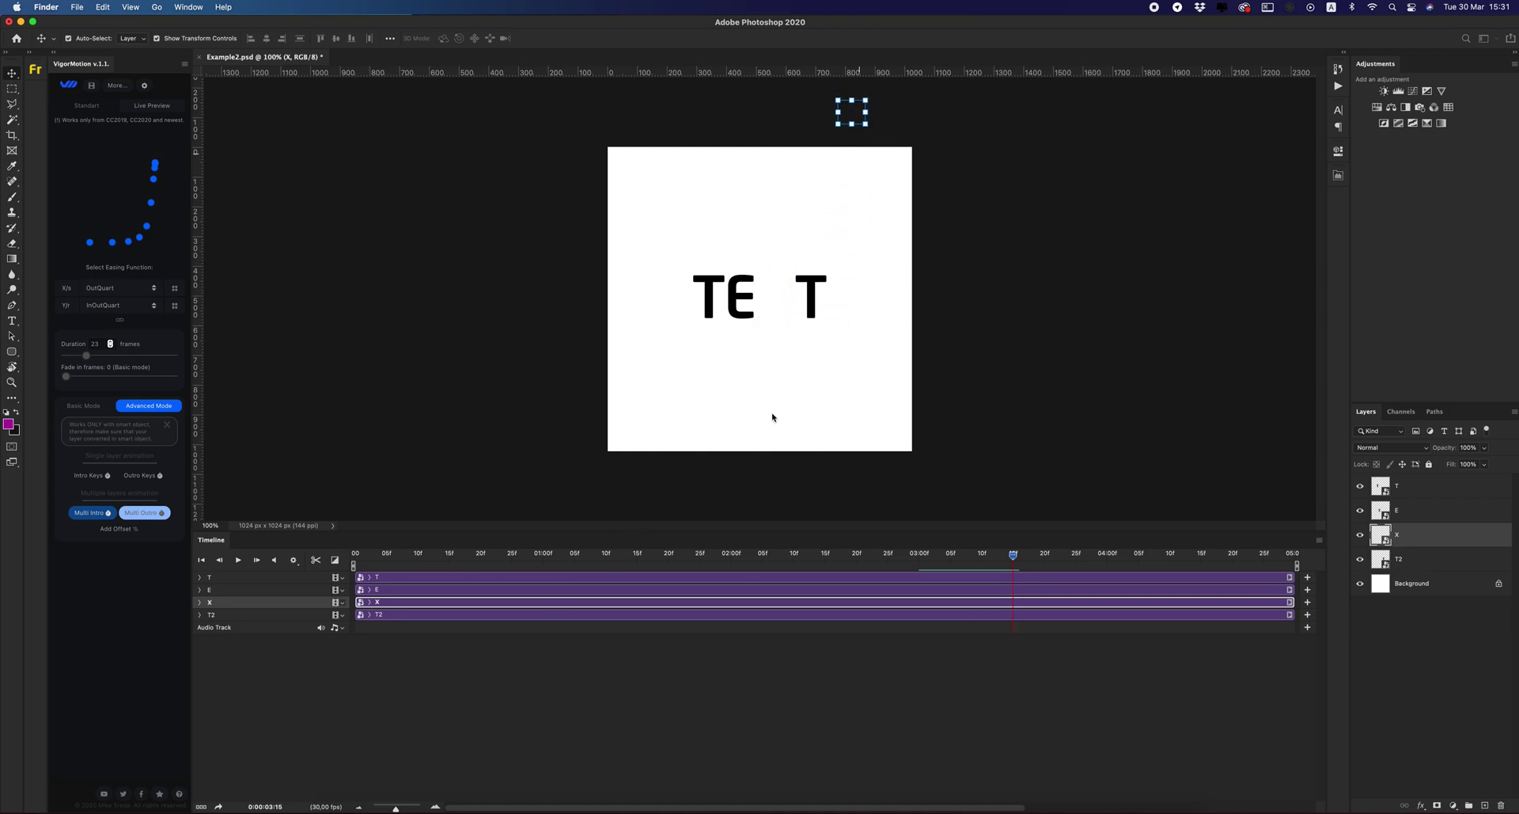
Send the last T rotated off the lower right as its outro end, then generate the outro keyframes.
click(831, 363)
click(799, 286)
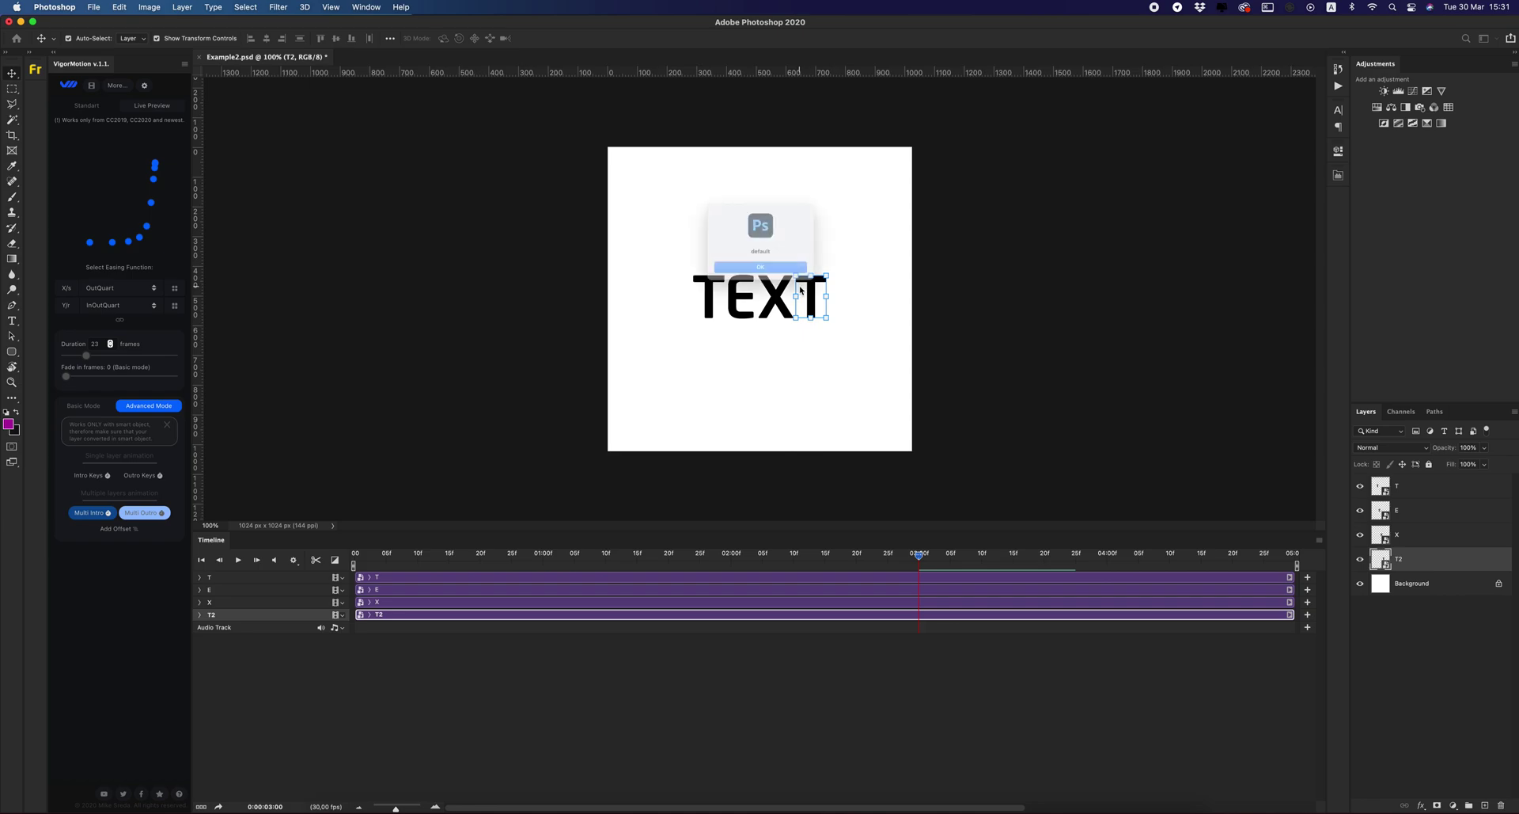
click(800, 286)
click(800, 286)
drag(801, 289, 869, 469)
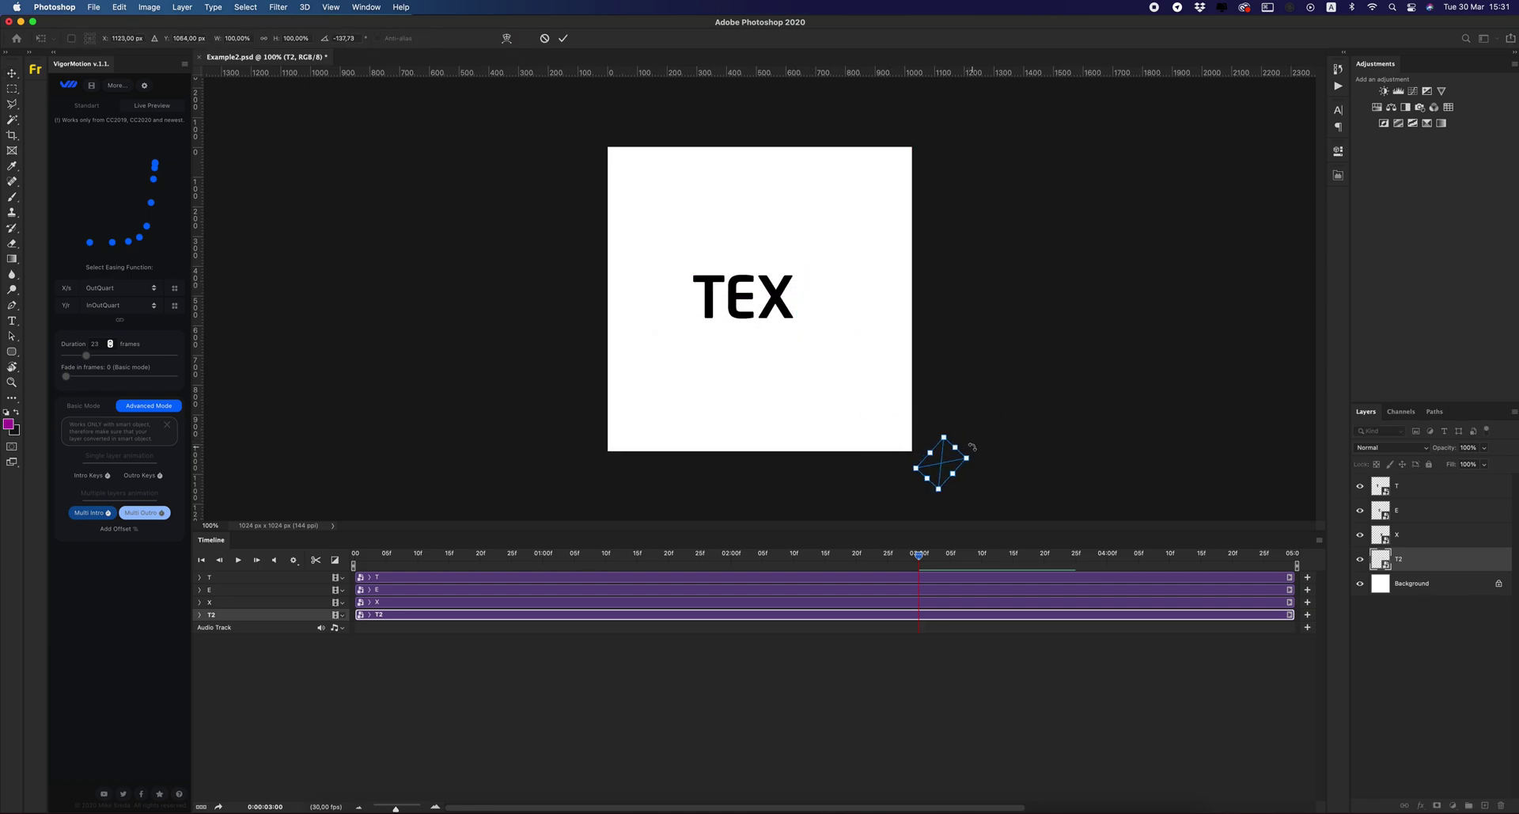
key(Return)
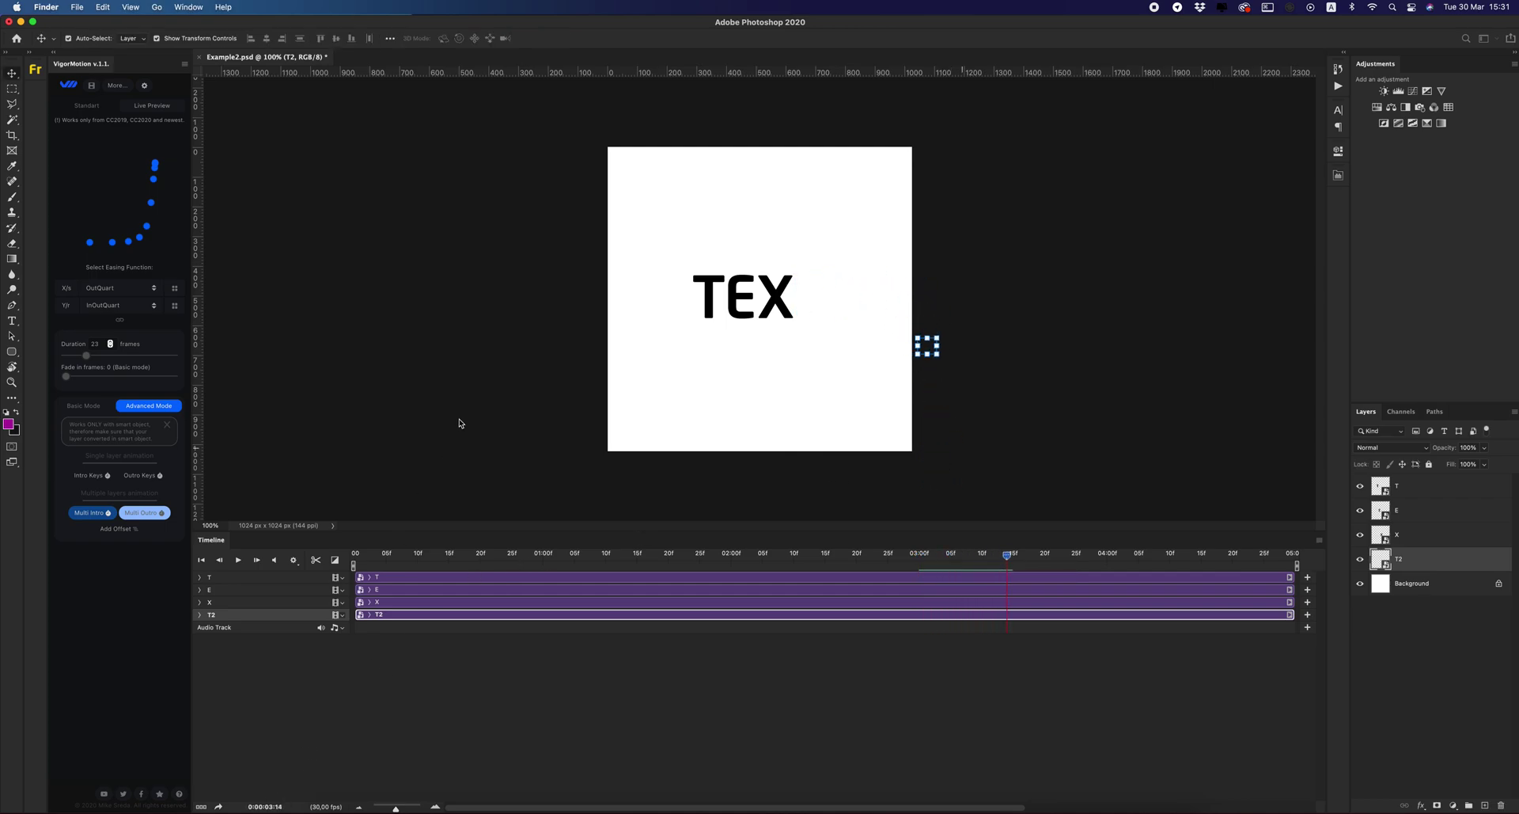
click(143, 512)
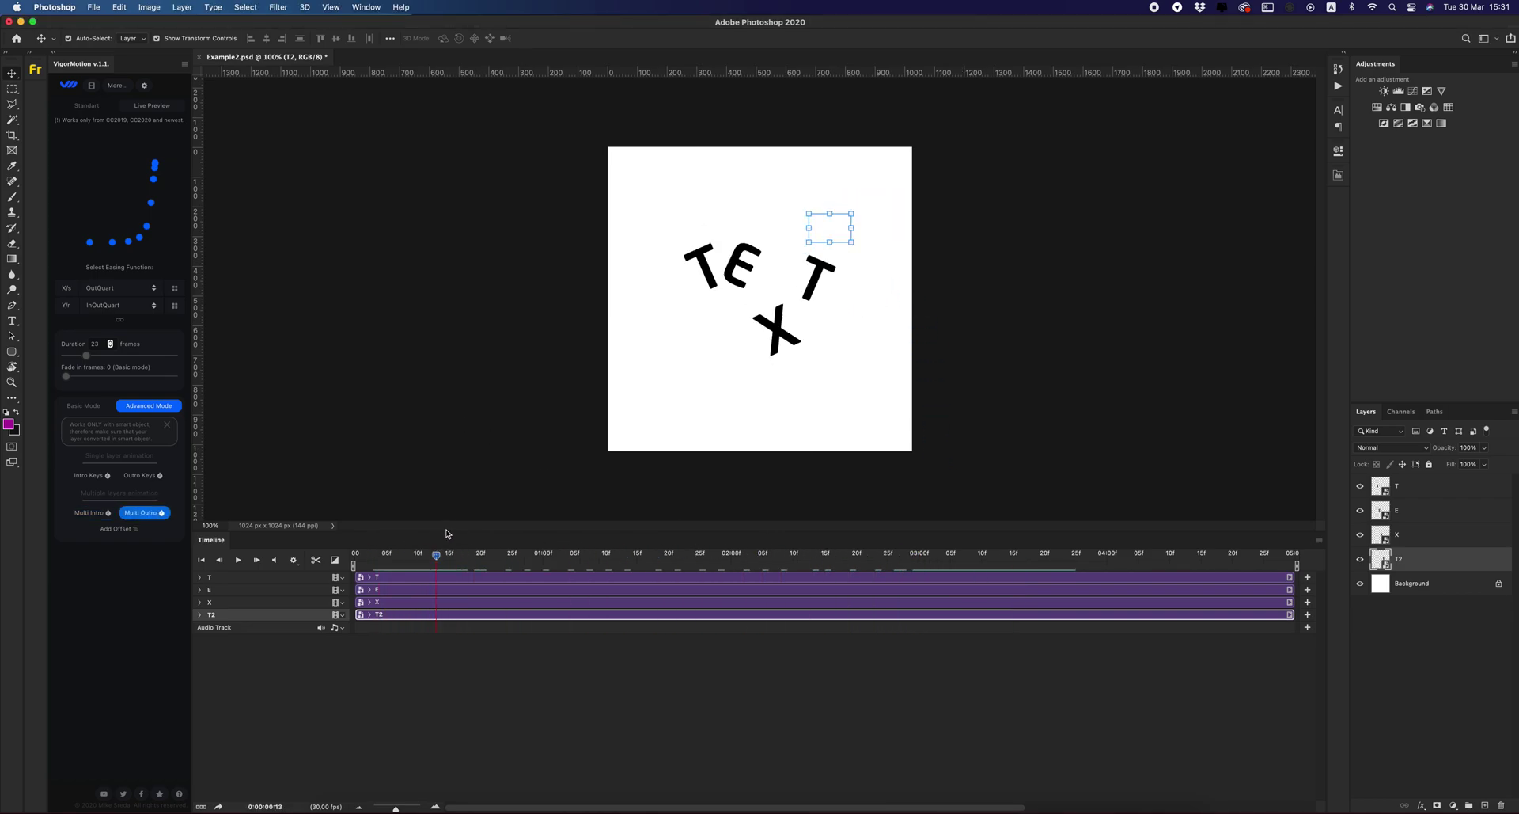
Preview the letters scattering, then select all four letter layers and bring up the Add Offset dialog.
drag(447, 533, 910, 532)
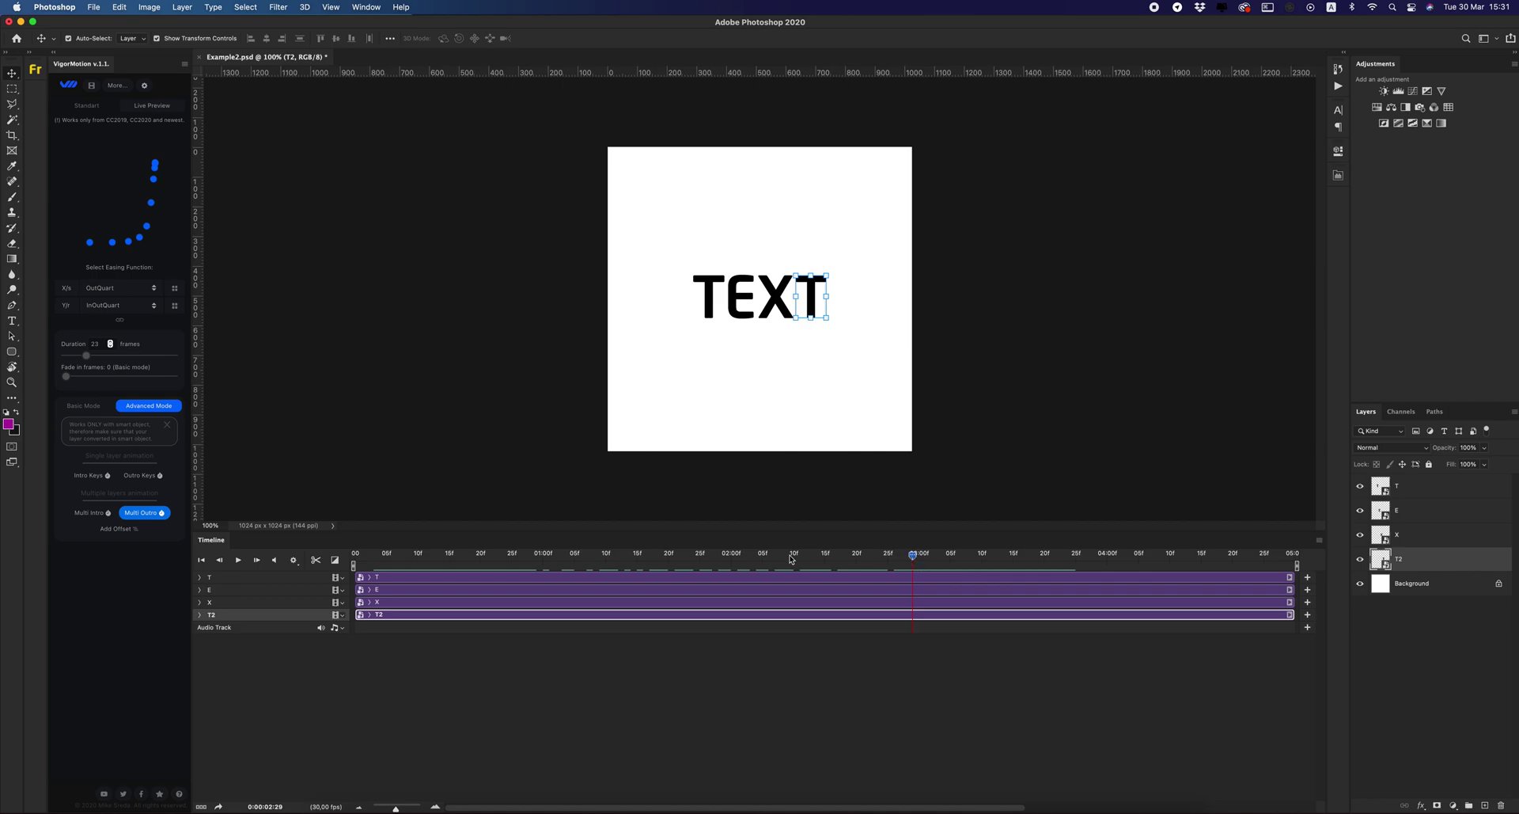
drag(790, 558, 413, 558)
click(434, 578)
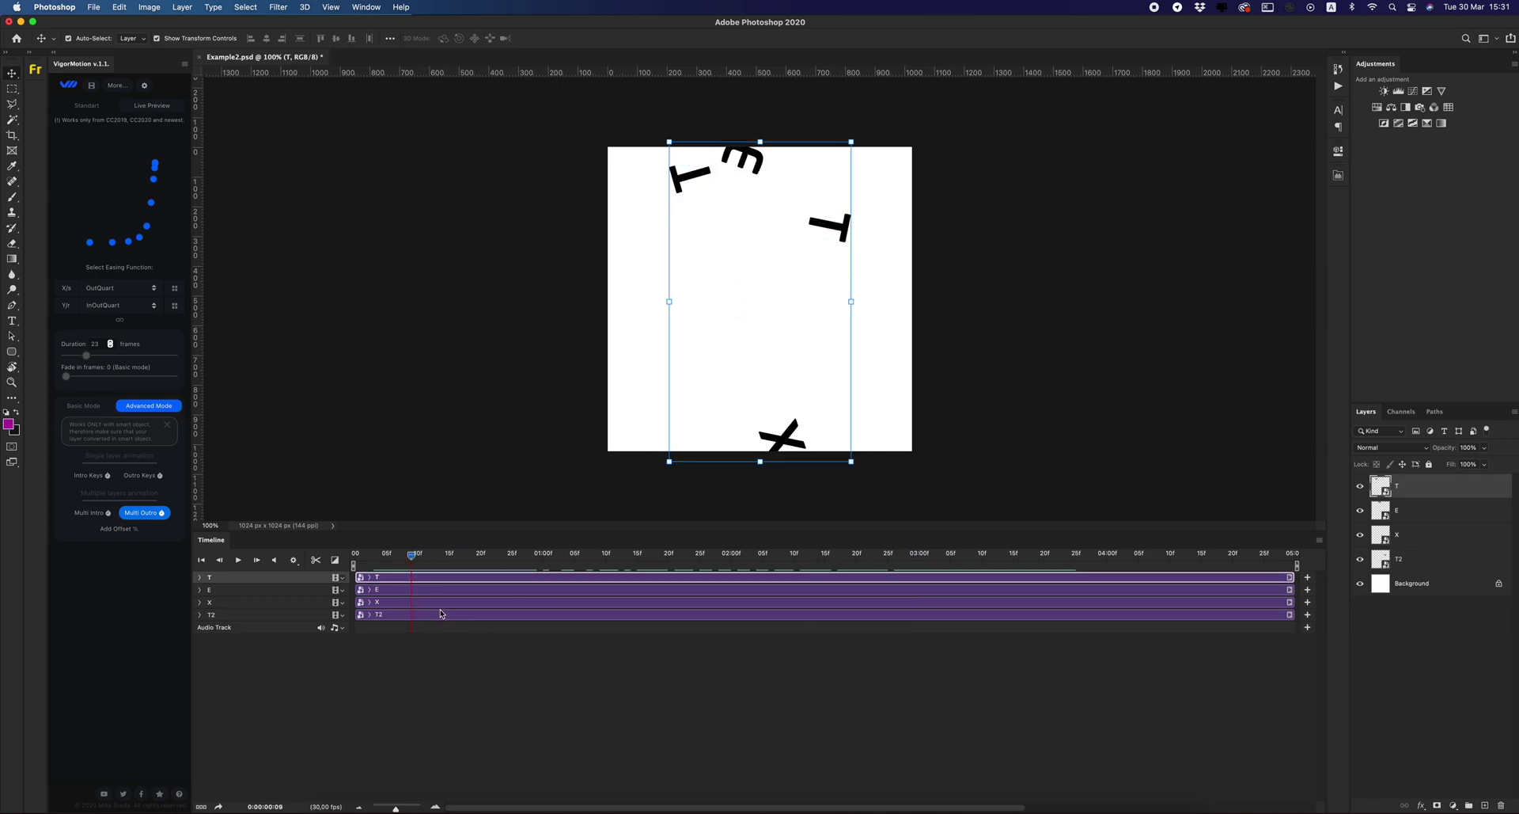
shift+click(441, 613)
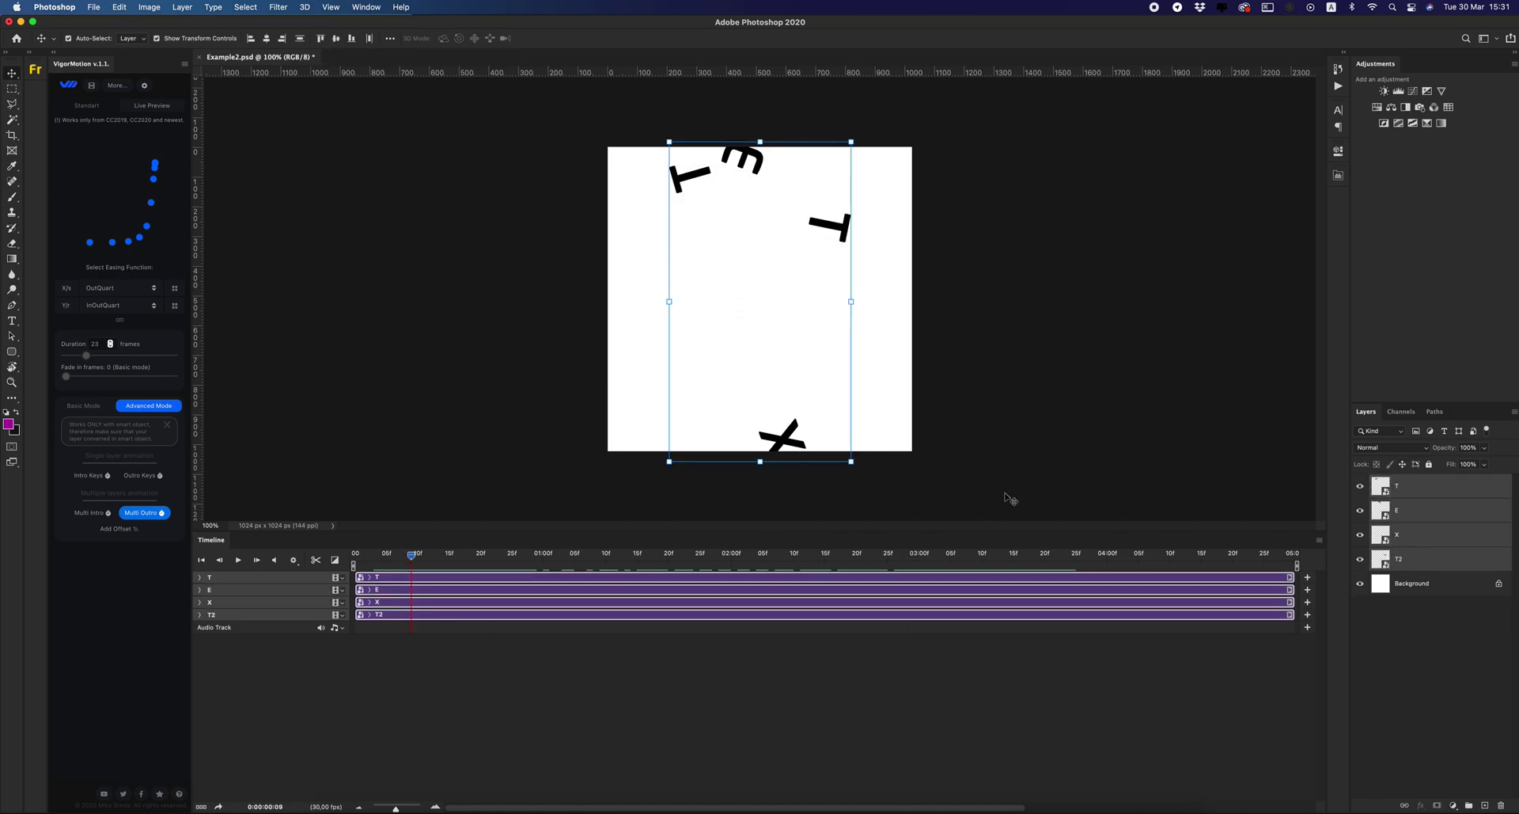
click(119, 528)
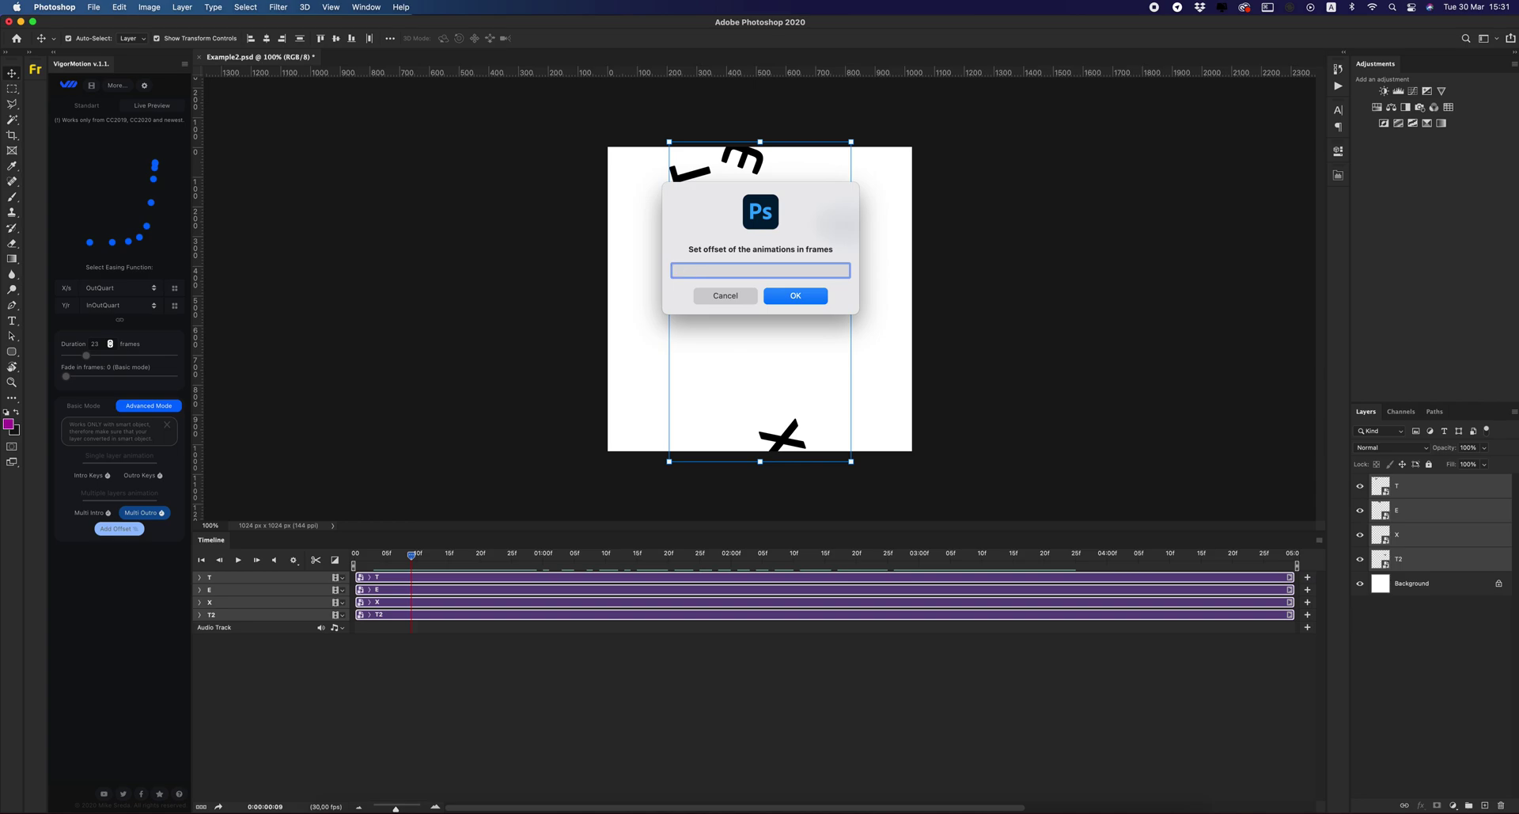
Apply the frame offset to stagger the T, E, X and T2 clips, then play the animation back.
click(778, 297)
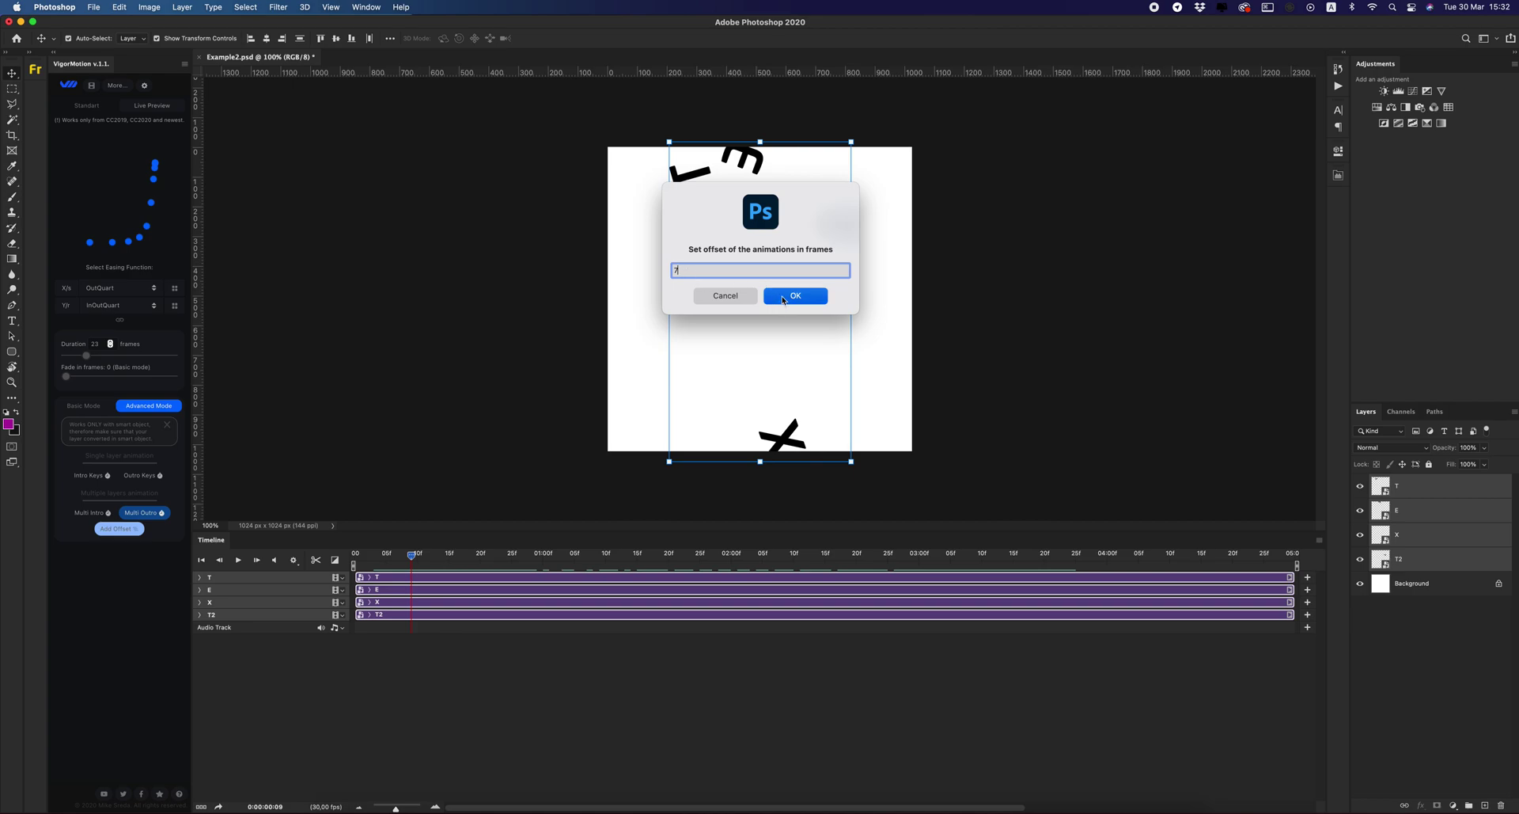
click(488, 392)
mouse_move(414, 564)
mouse_down()
mouse_move(375, 558)
mouse_move(401, 558)
mouse_up()
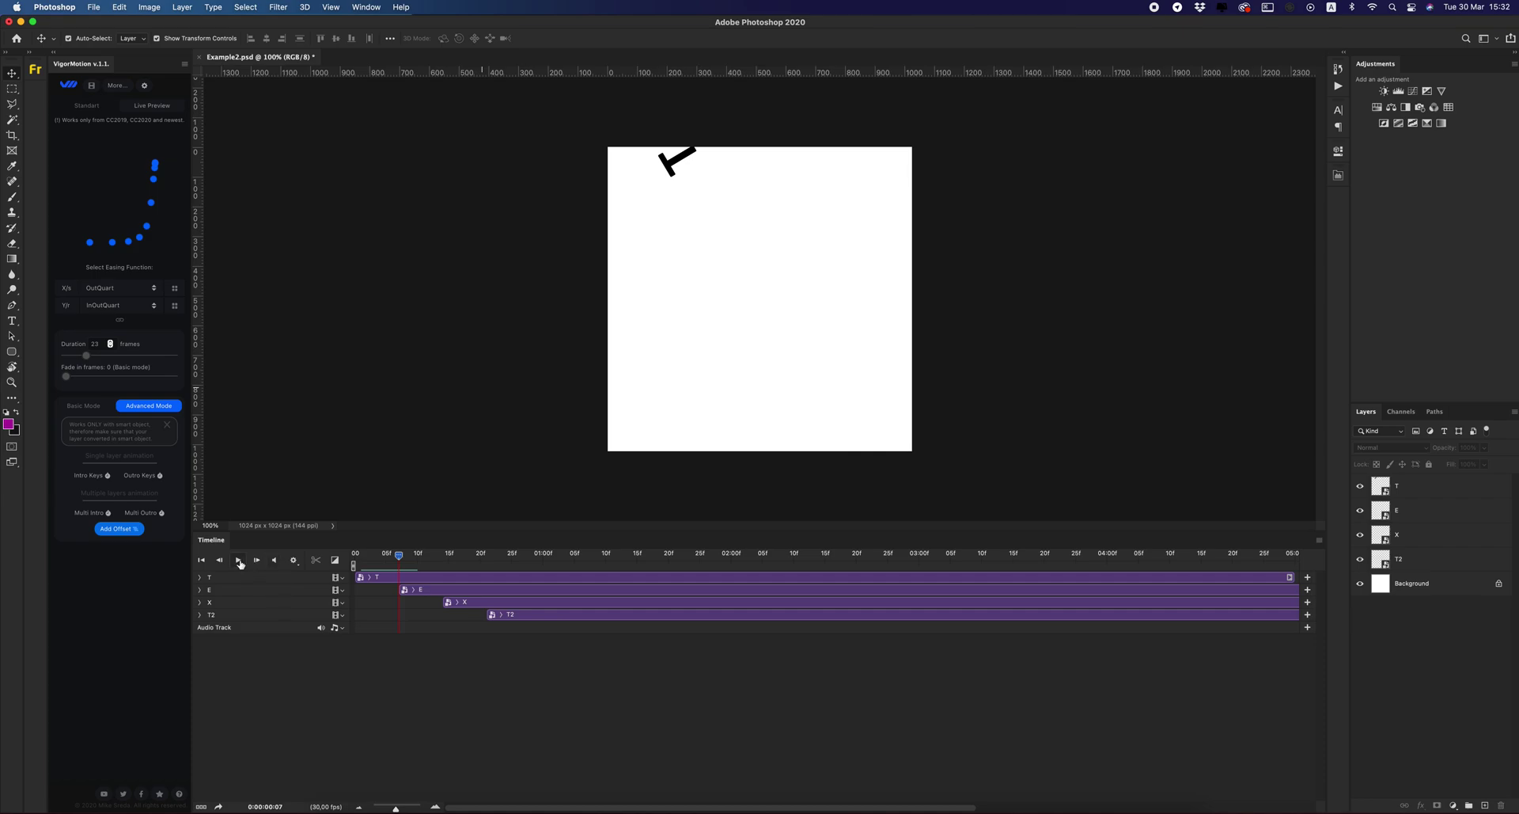
click(361, 805)
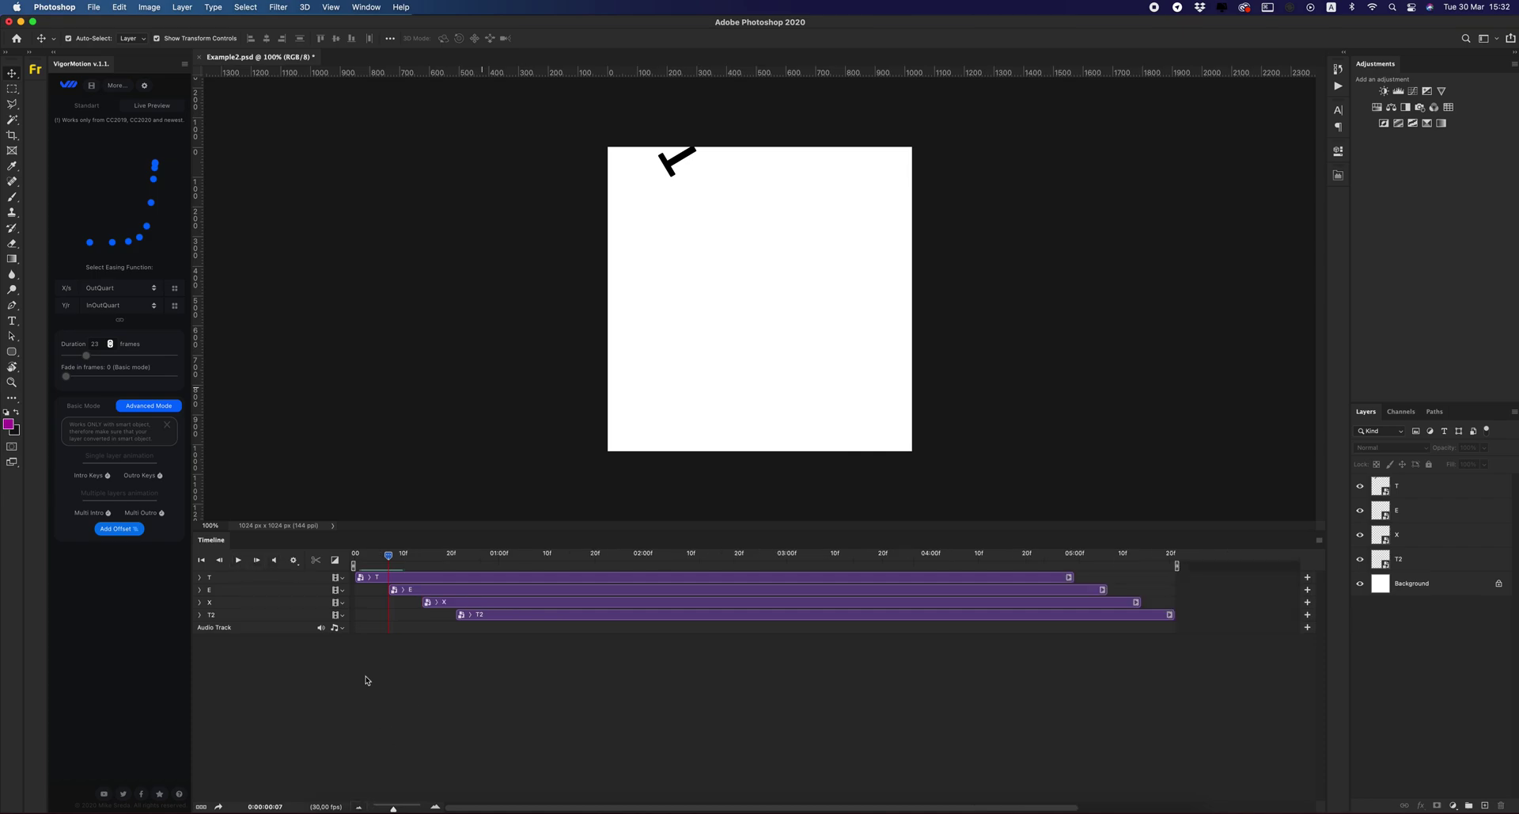
click(240, 560)
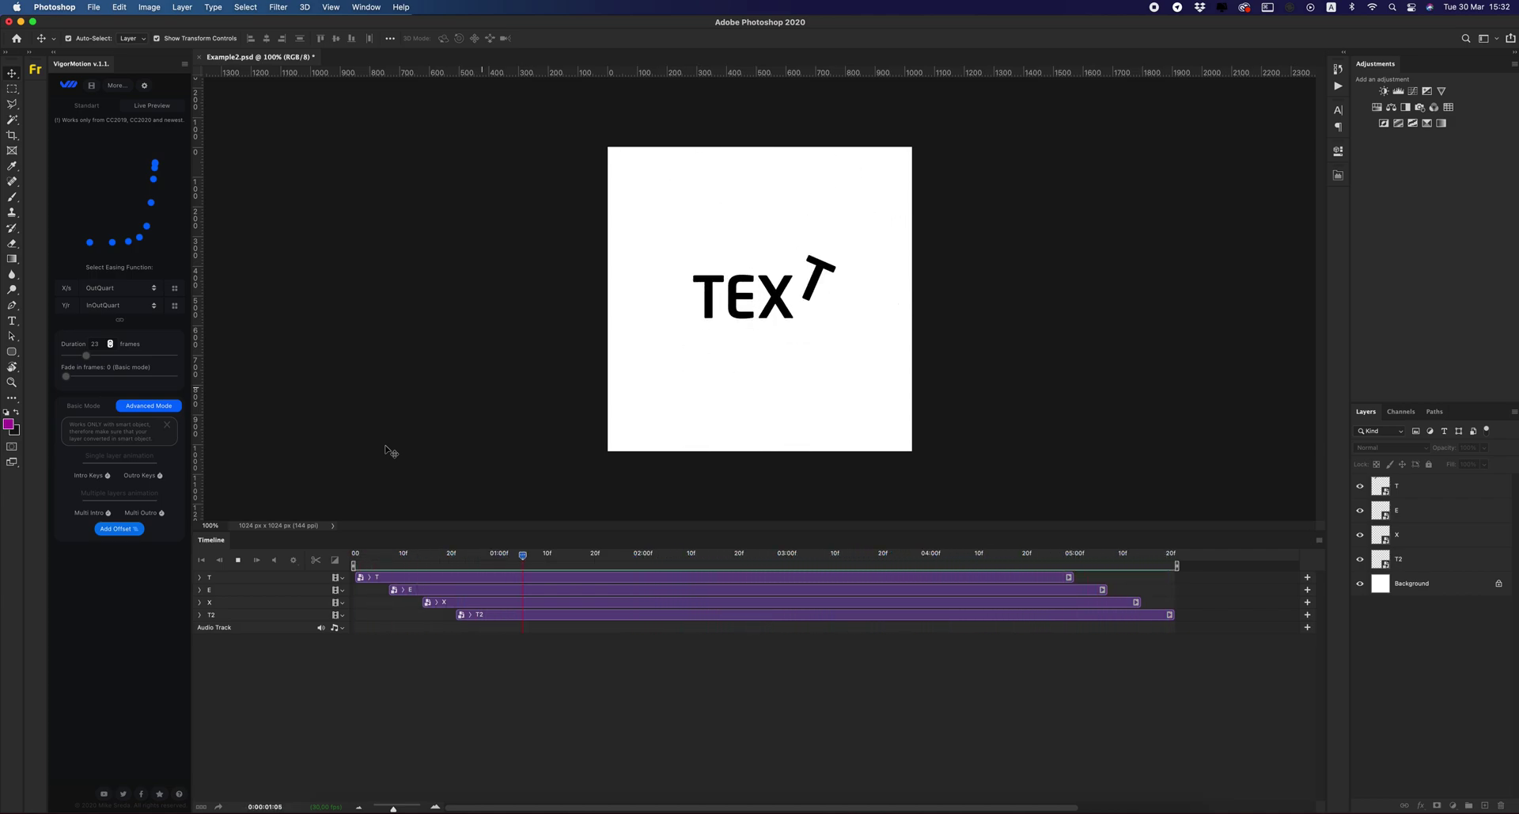
key(space)
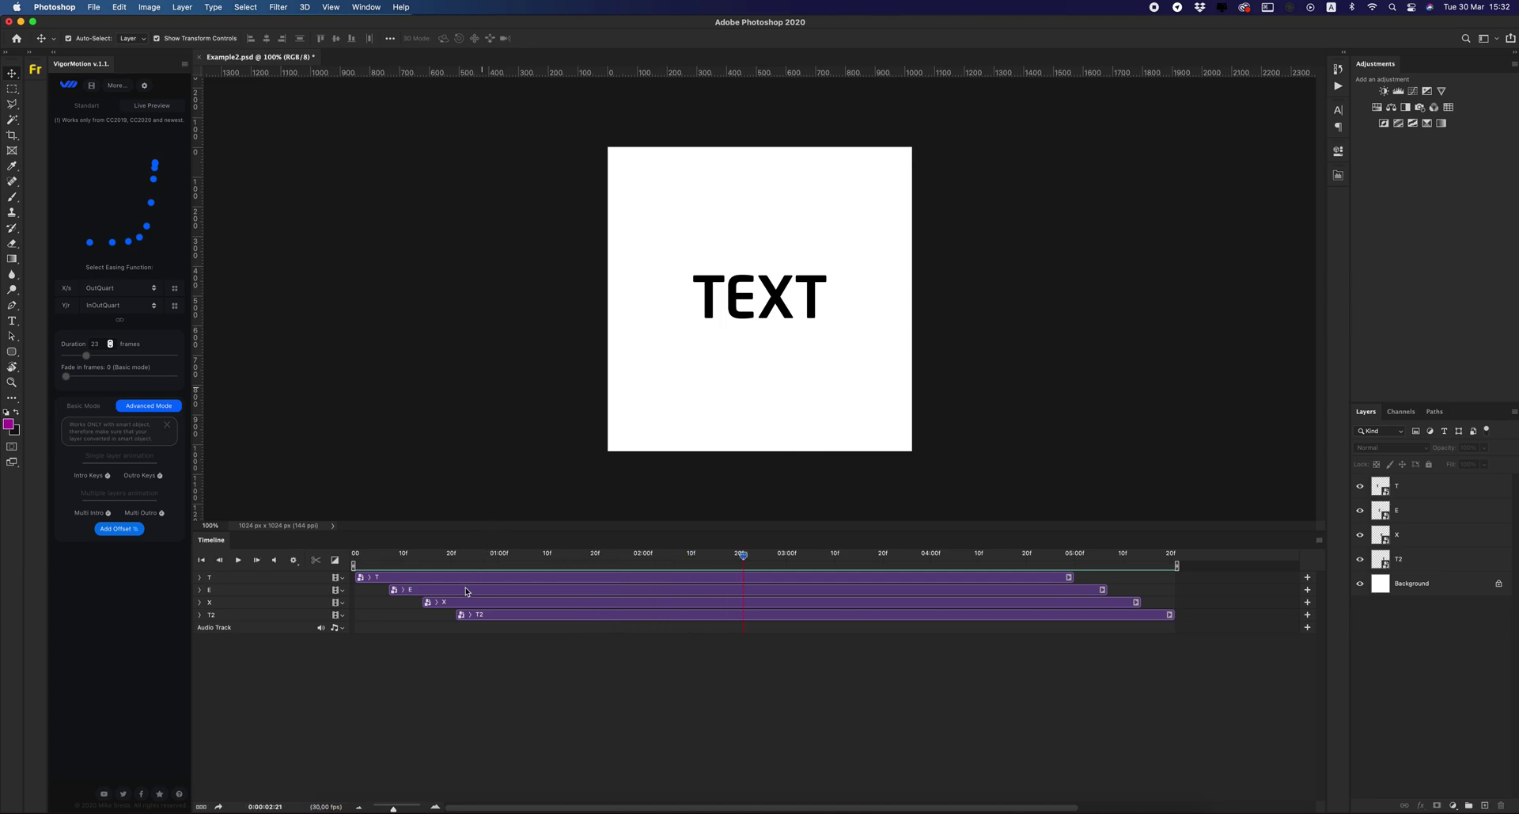
click(436, 807)
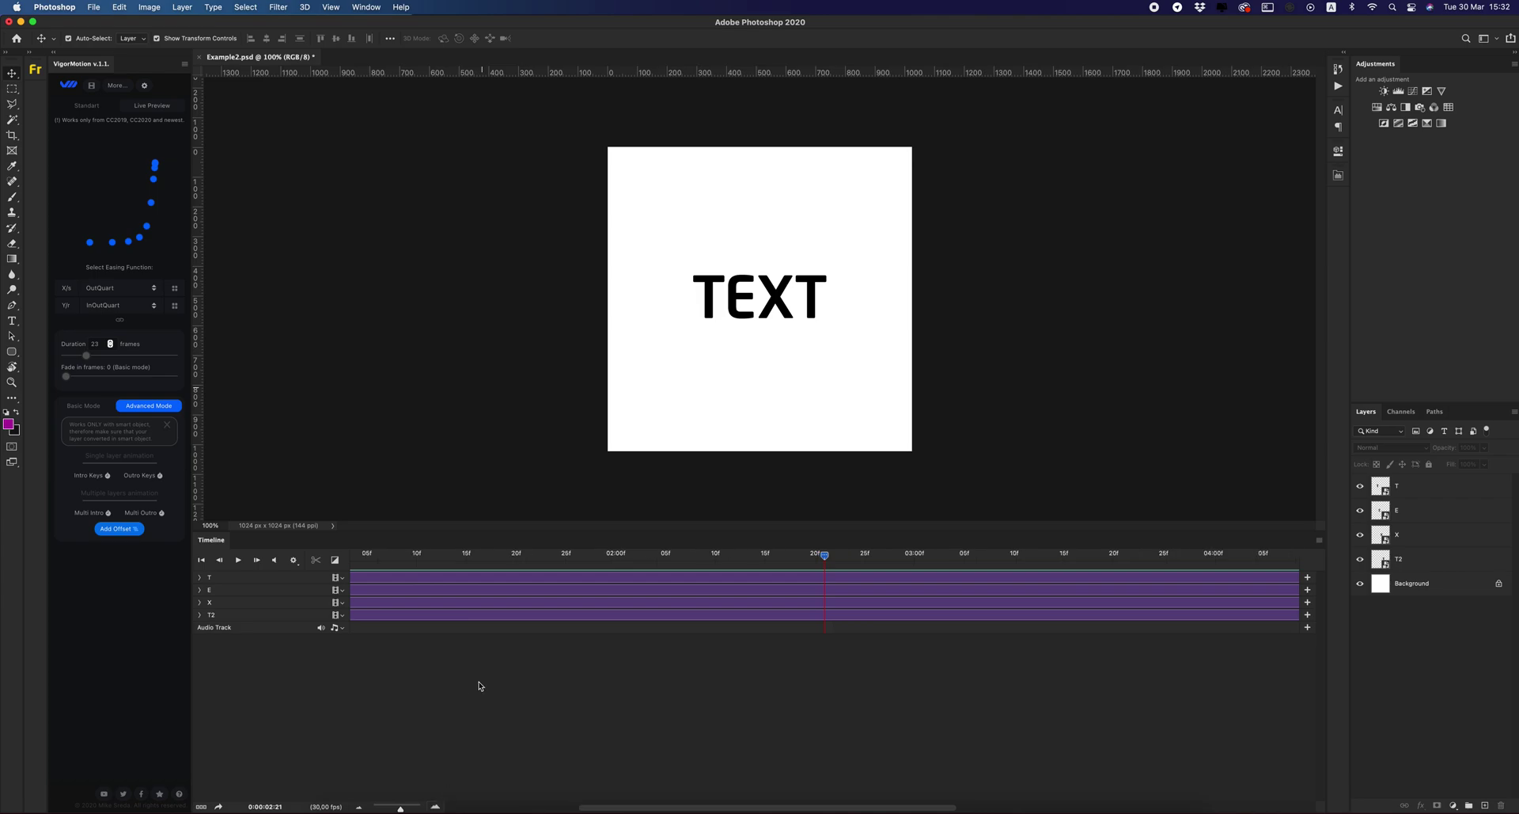
Undo the earlier offset, reapply a 3-frame offset to all four letter layers, and zoom the timeline out.
key(super+z)
key(super+z)
key(super+z)
key(super+z)
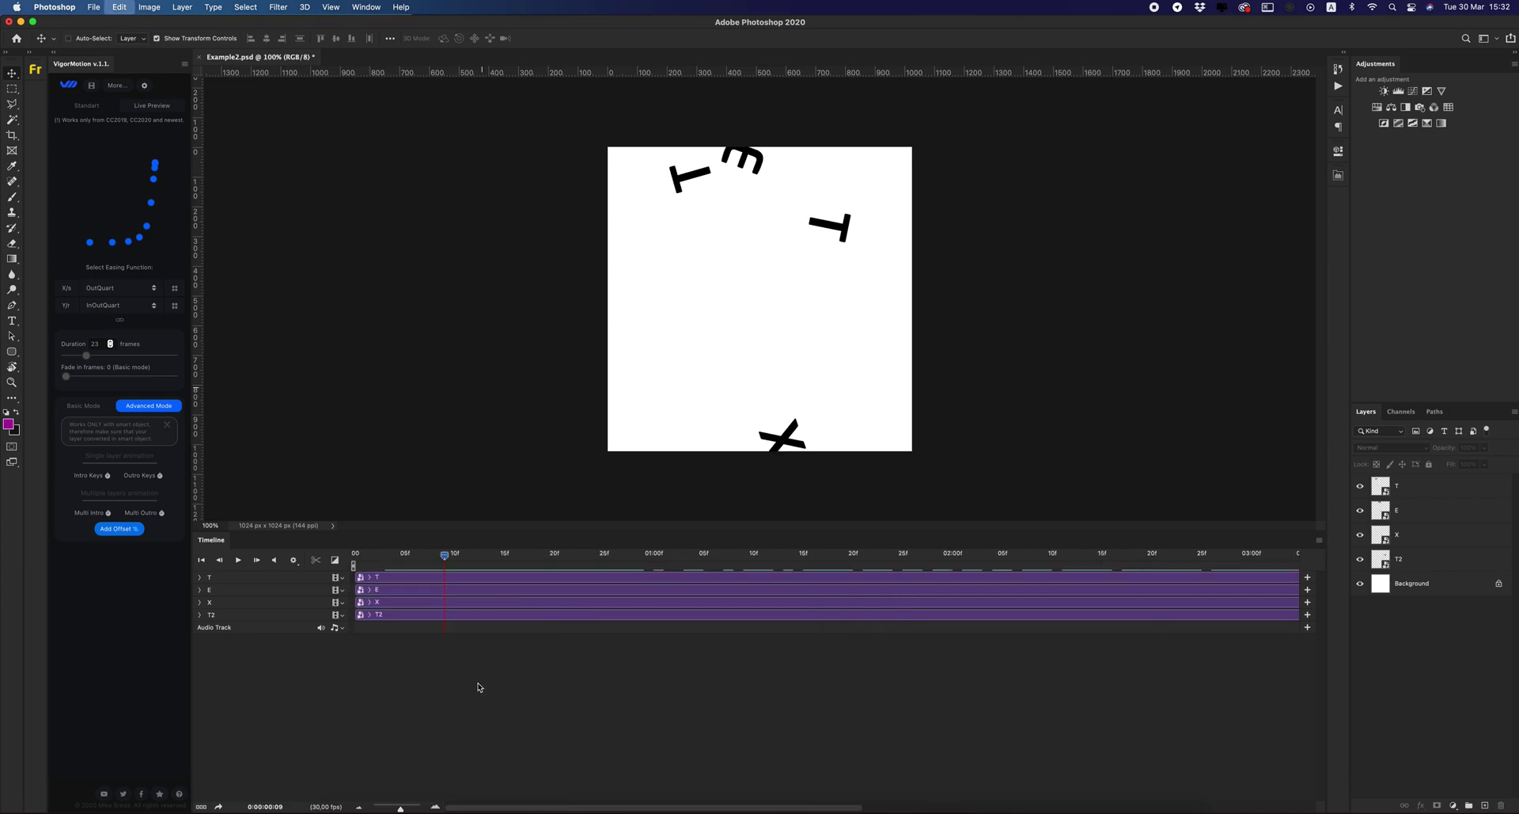
click(1427, 495)
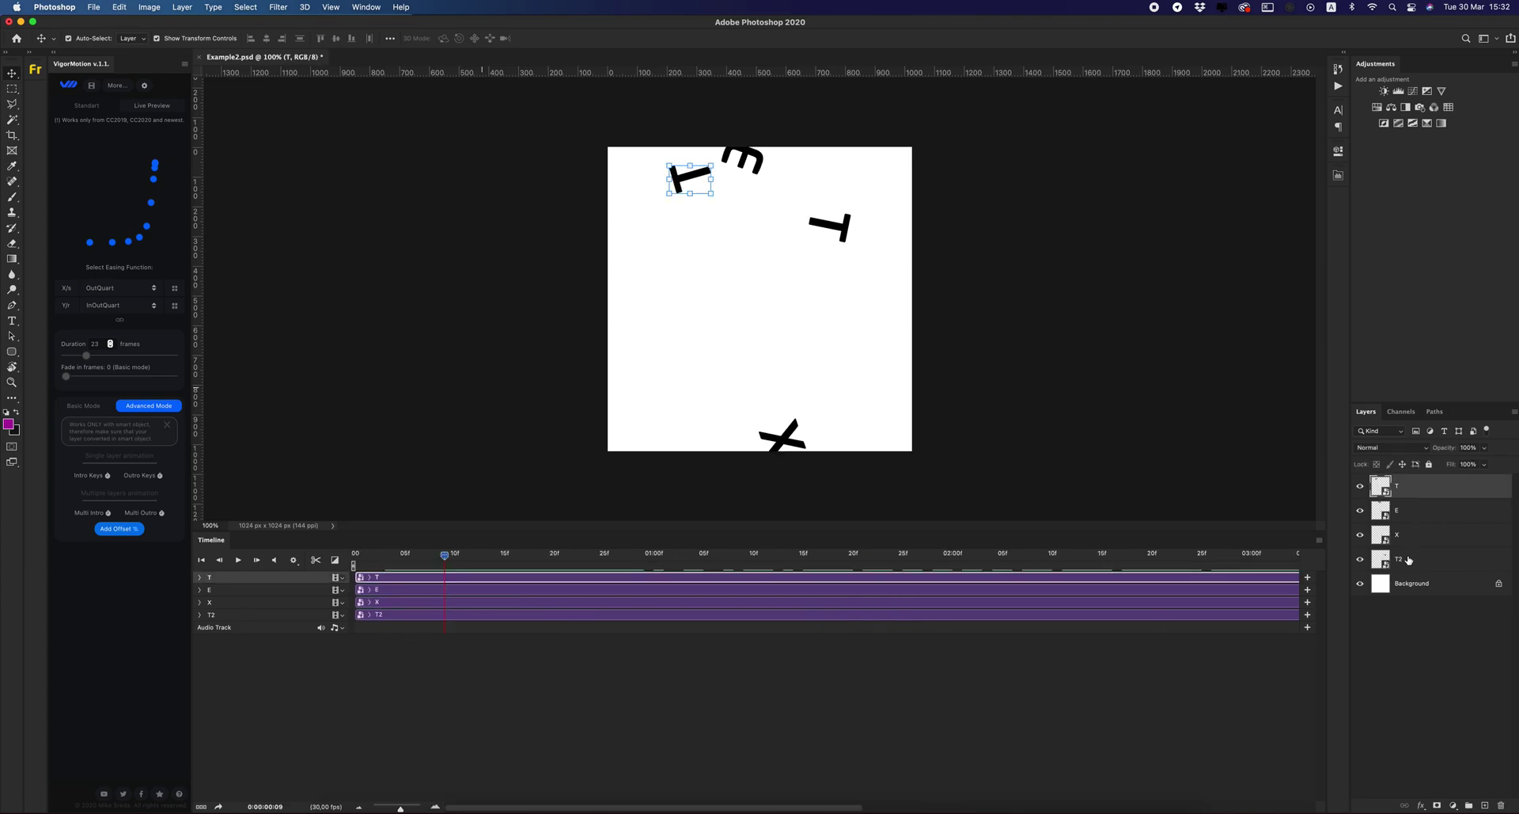
shift+click(1411, 561)
click(114, 528)
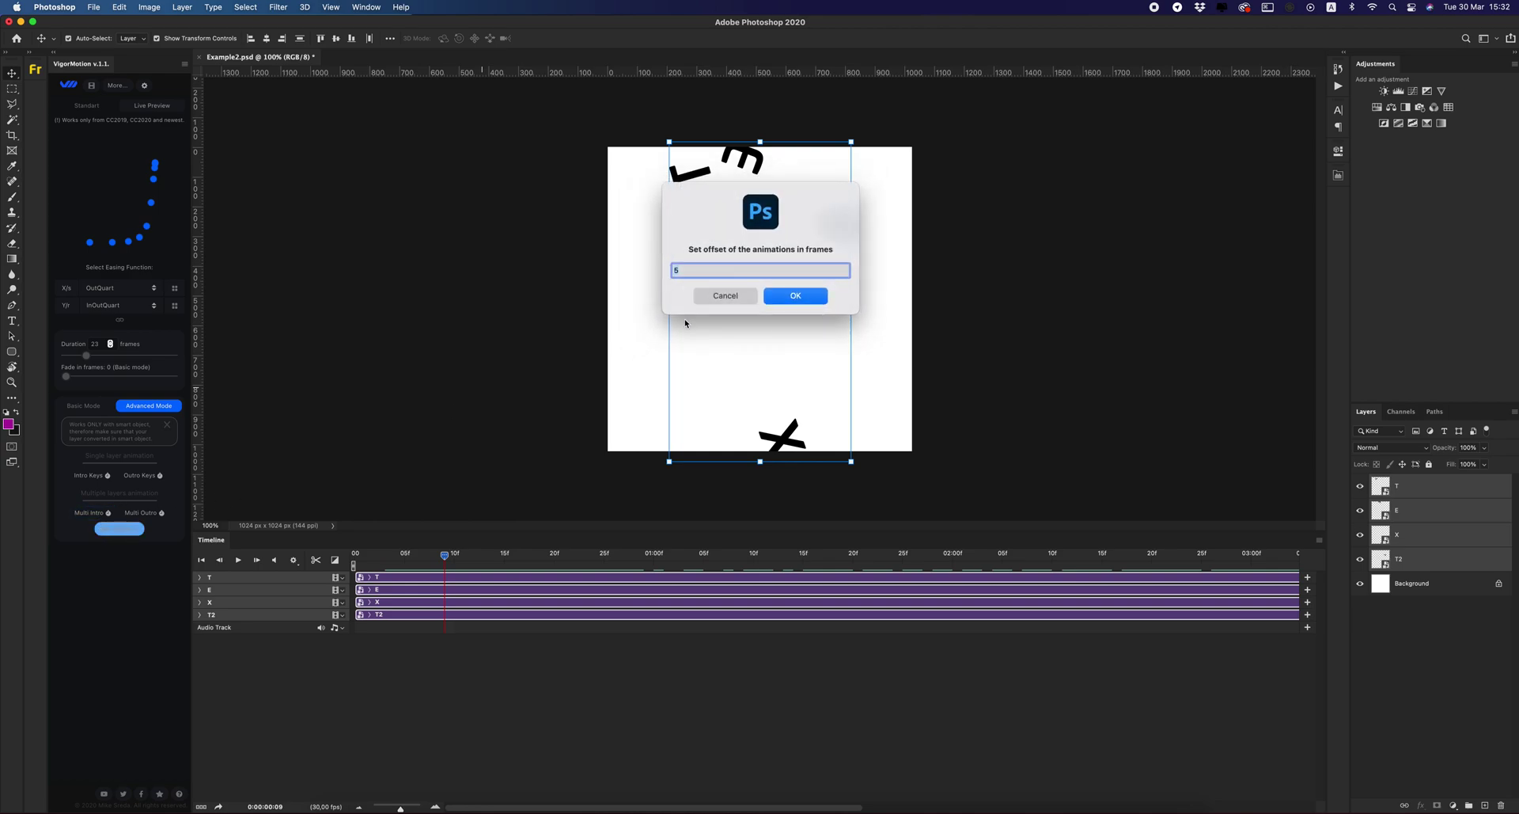
text(3)
click(796, 297)
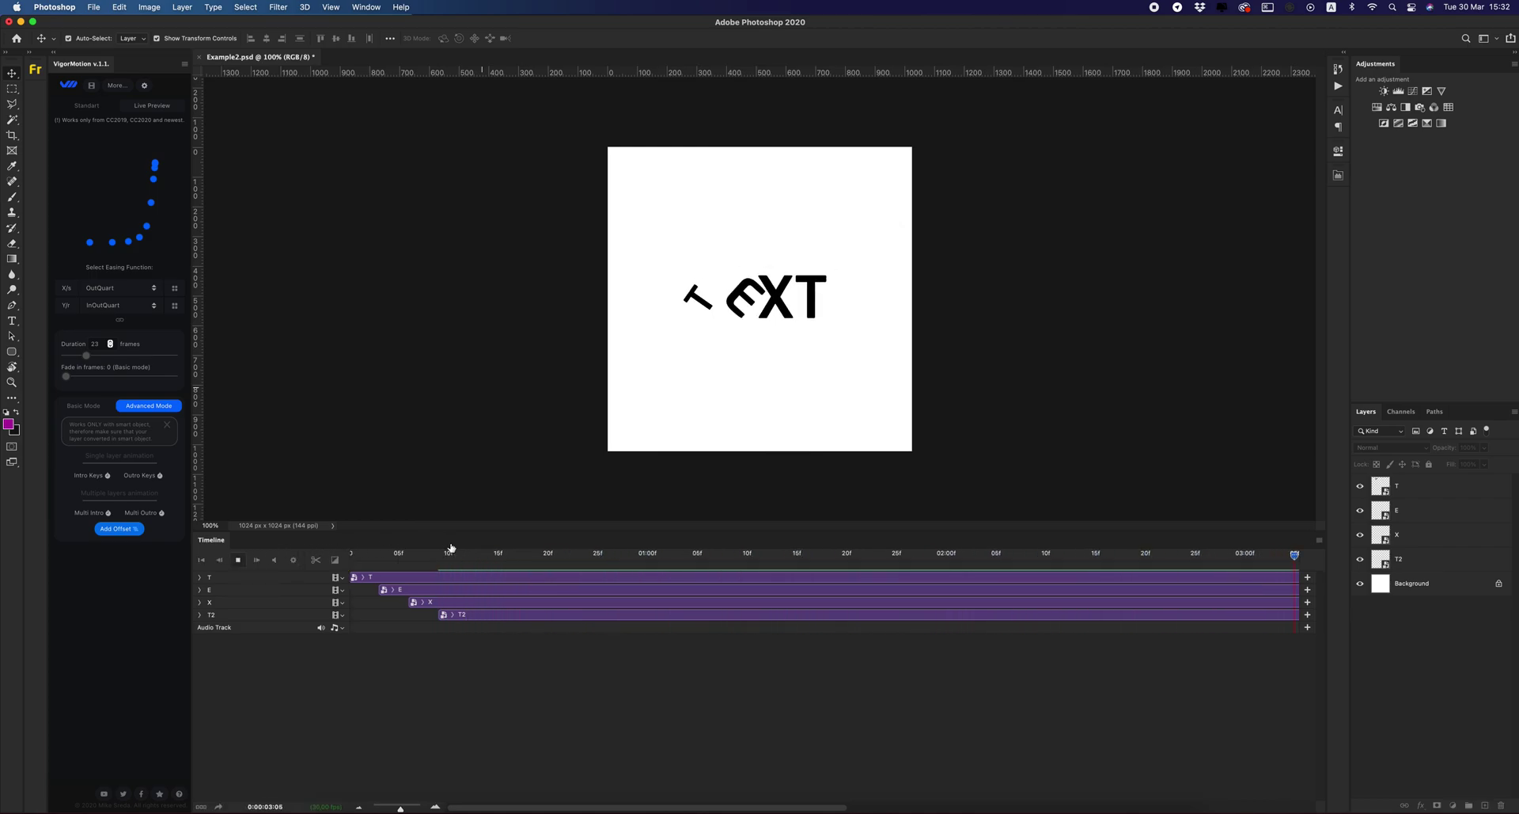
mouse_move(337, 809)
click(358, 807)
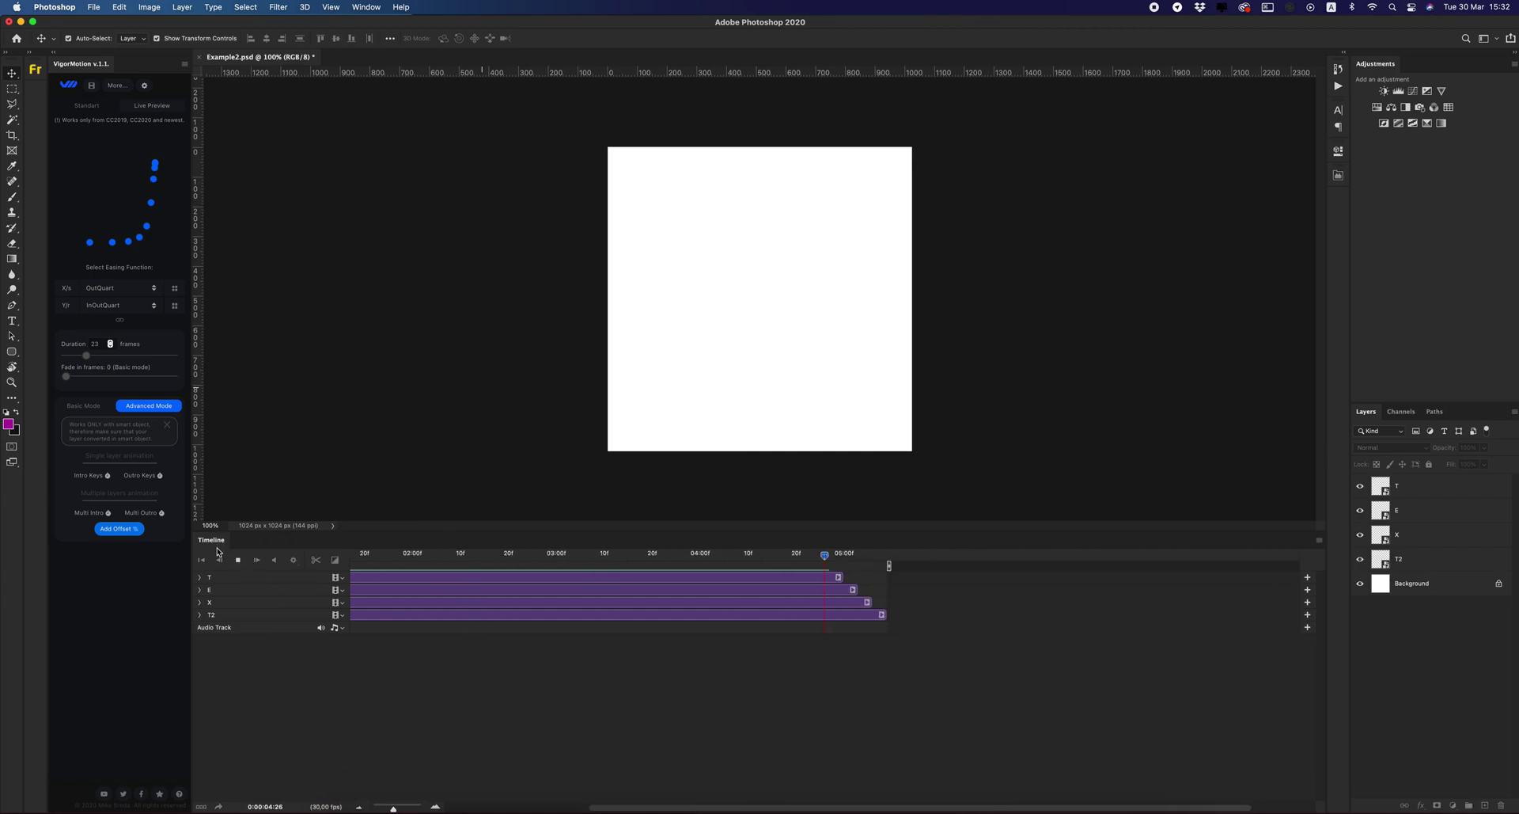
click(243, 559)
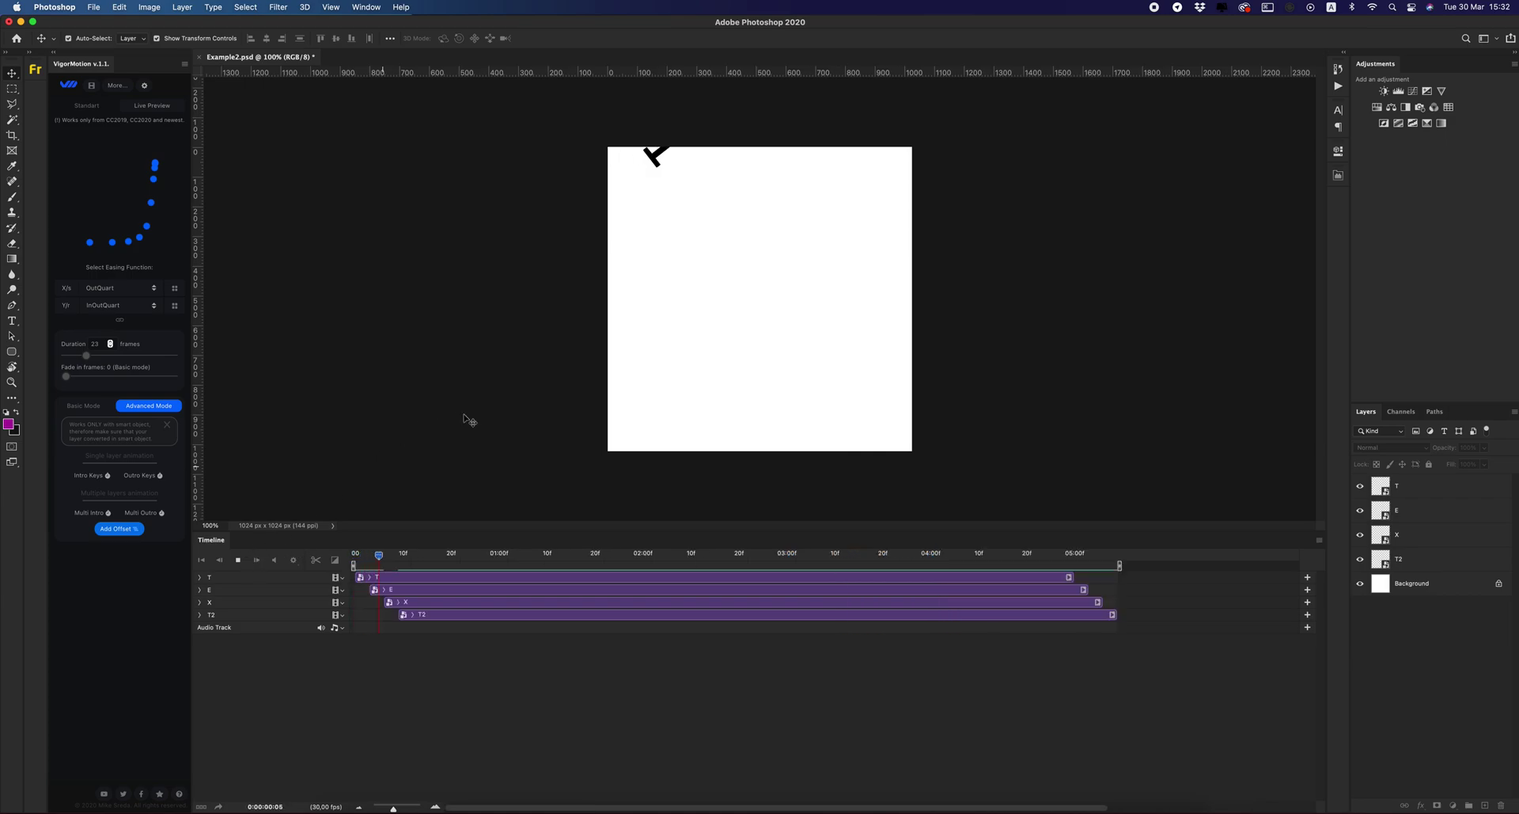